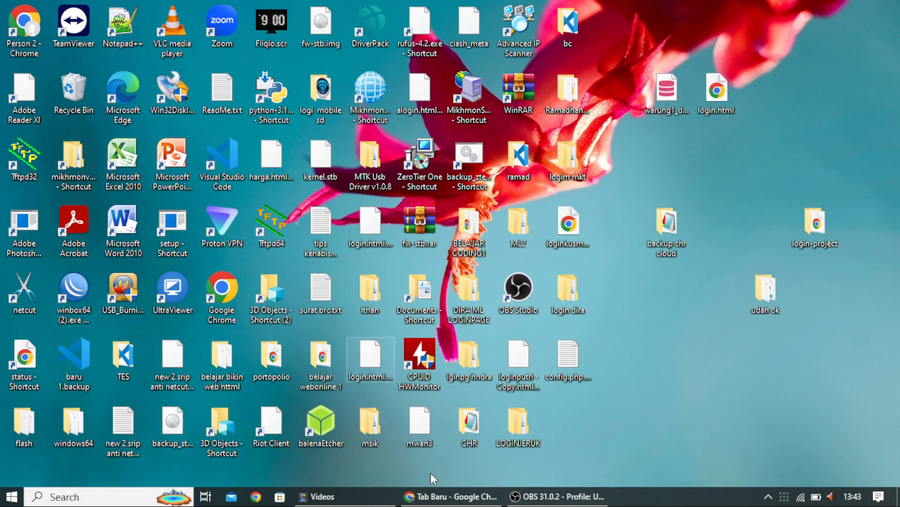
# Step: Enter panel.dedeharuman.my.id in Chrome's address bar, correcting the typos along the way
pyautogui.click(449, 498)
pyautogui.click(135, 41)
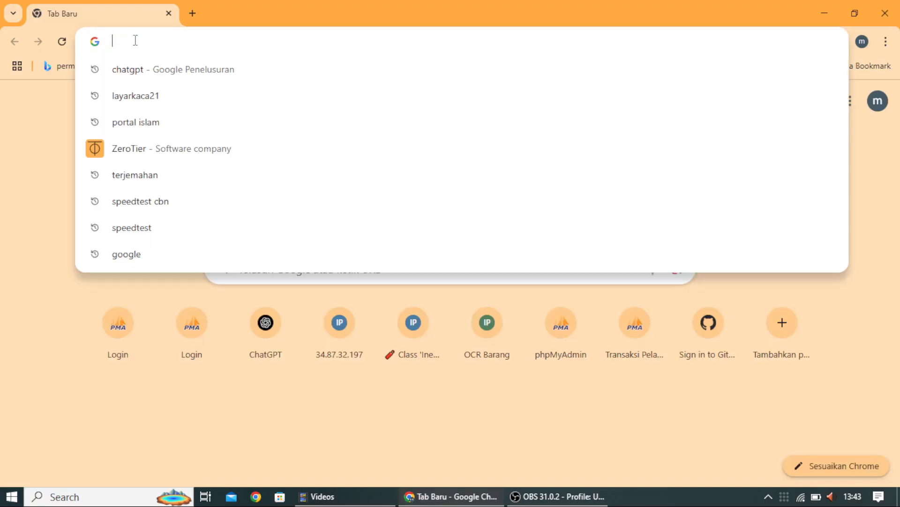
pyautogui.write('pa')
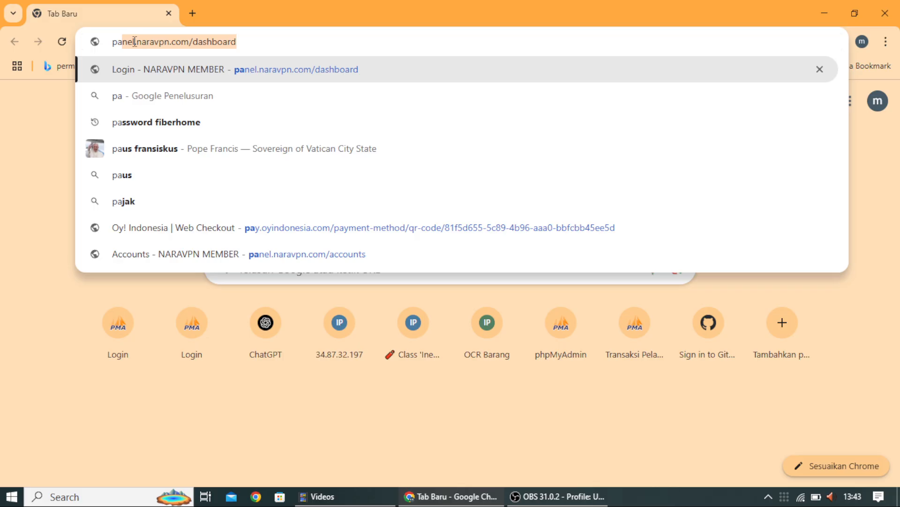
pyautogui.write('ne')
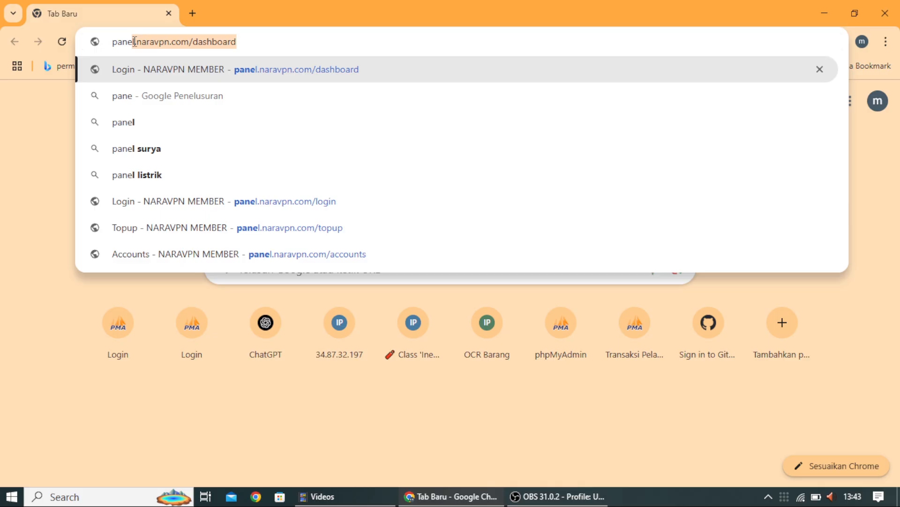
pyautogui.write('p')
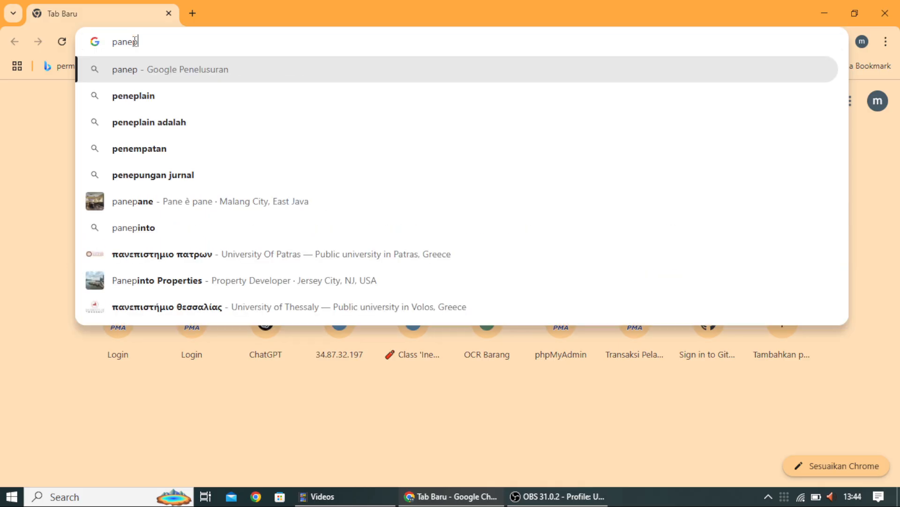
pyautogui.press('BackSpace')
pyautogui.write('.')
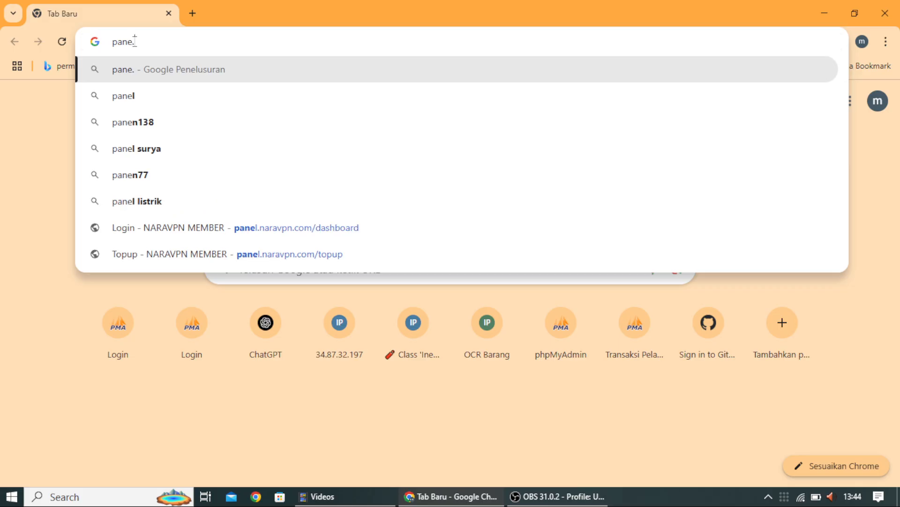
pyautogui.write('de')
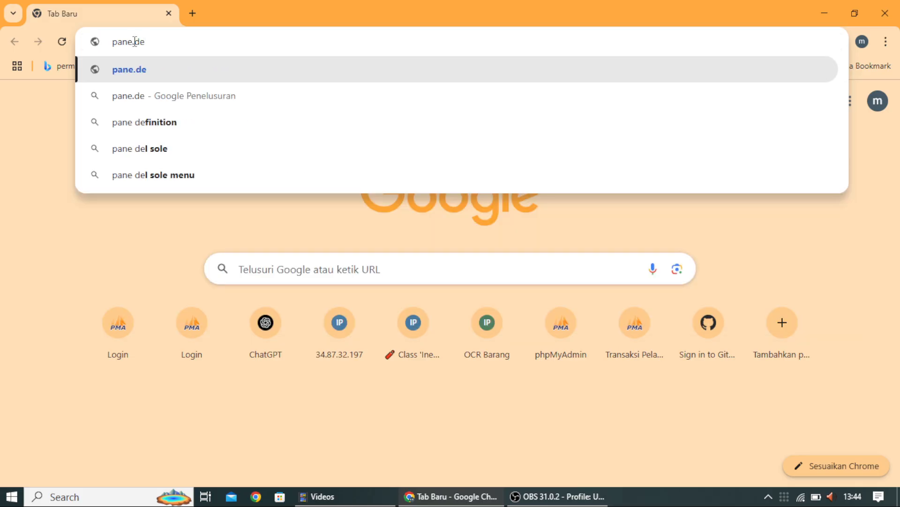
pyautogui.press('BackSpace')
pyautogui.press('BackSpace')
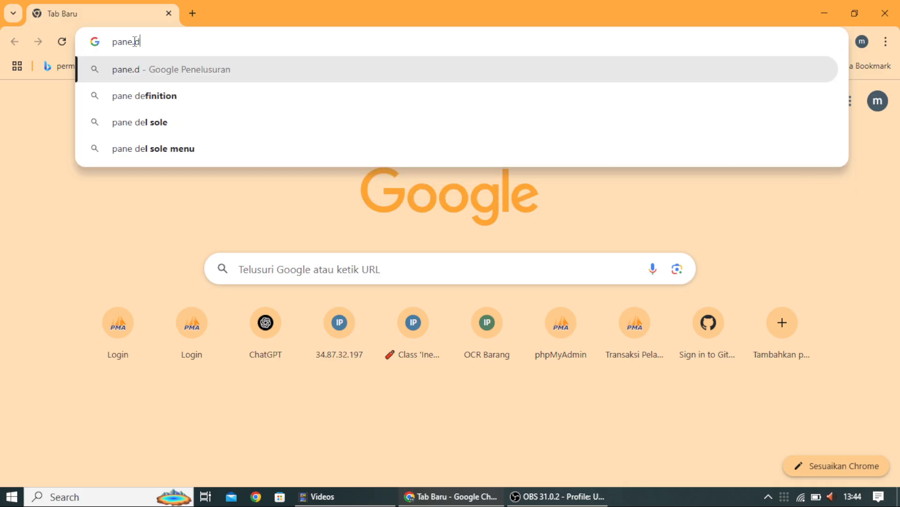
pyautogui.press('BackSpace')
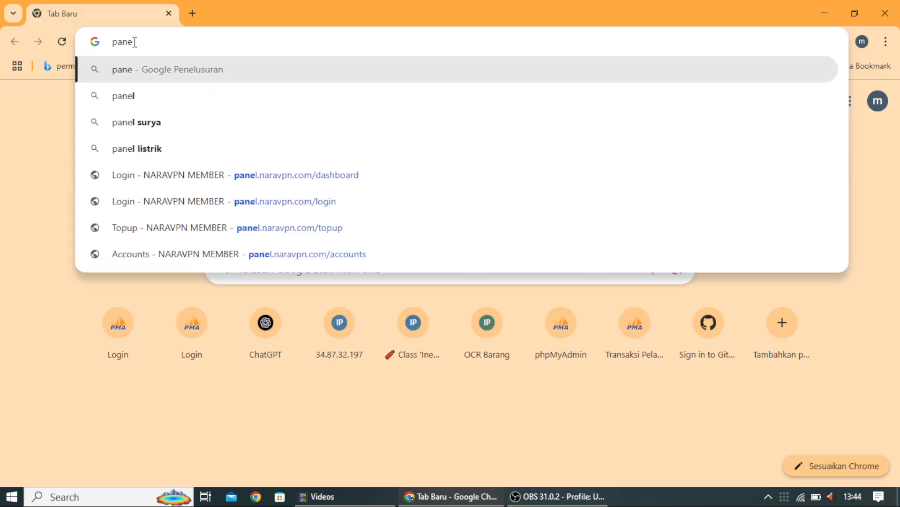
pyautogui.write('l')
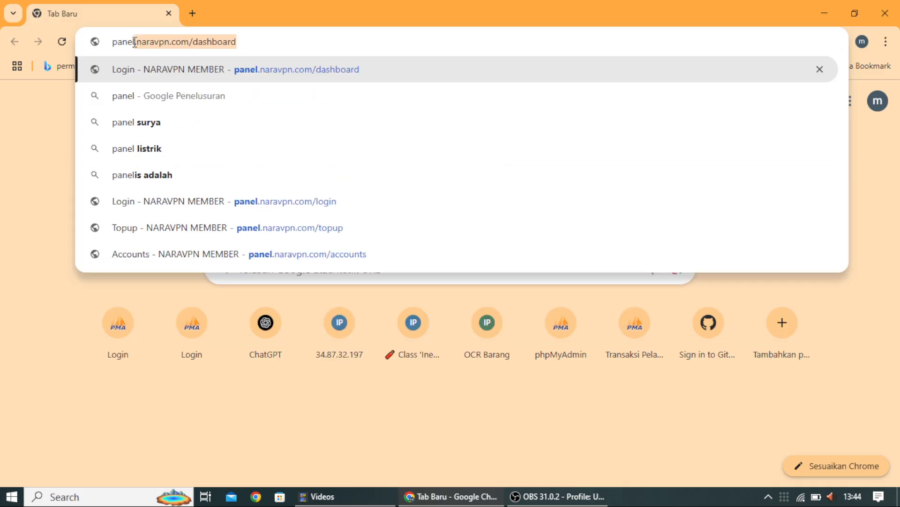
pyautogui.write('.')
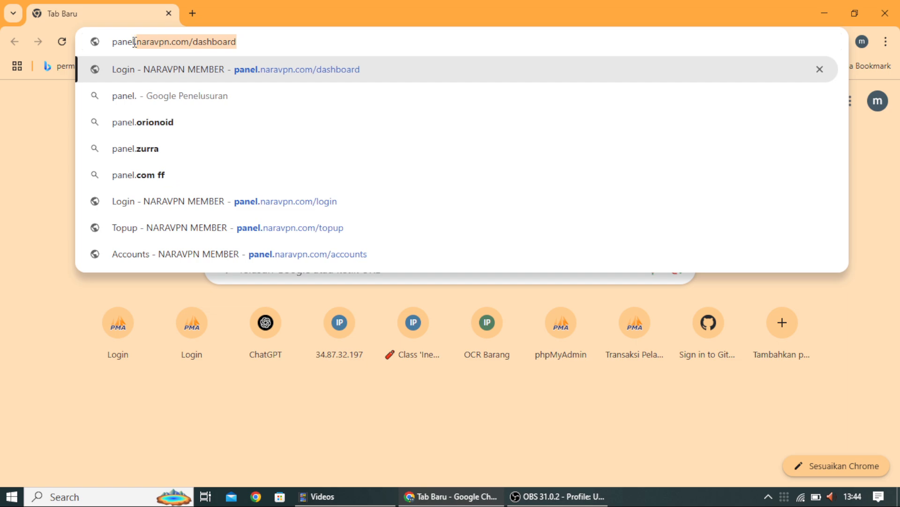
pyautogui.write('de')
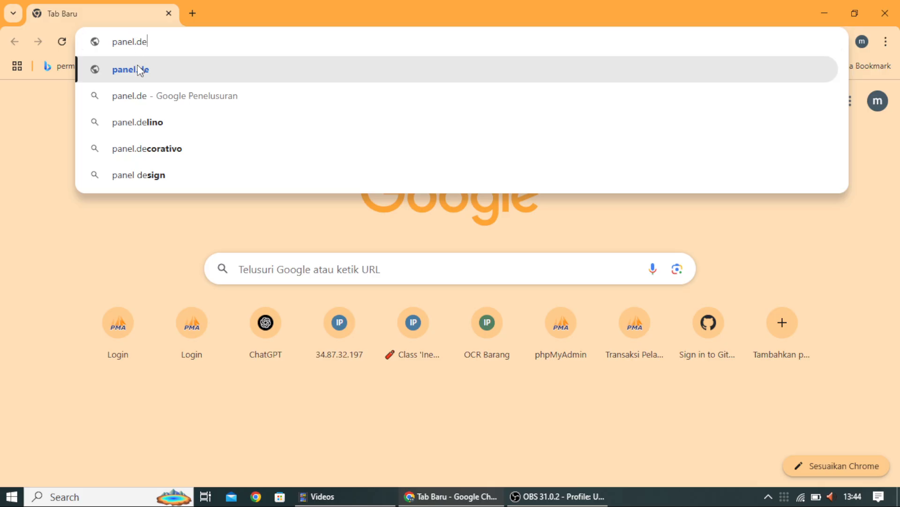
pyautogui.write('de')
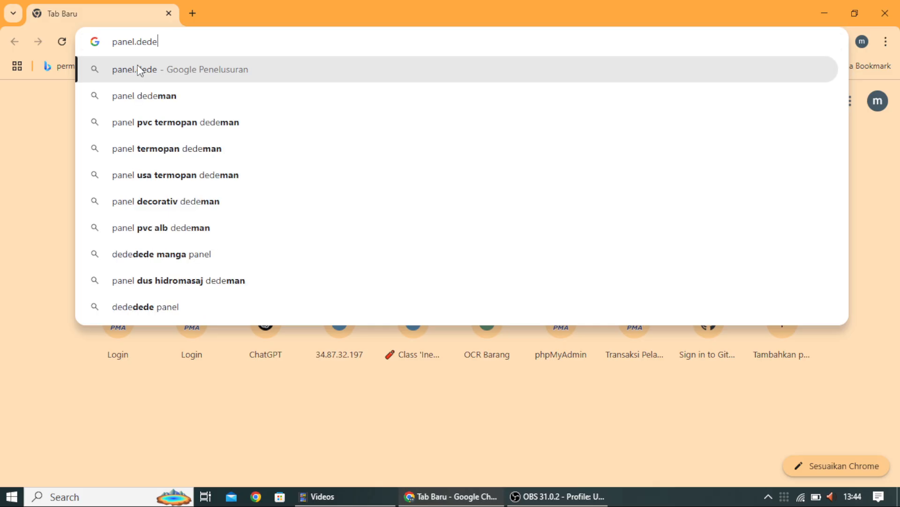
pyautogui.write('har')
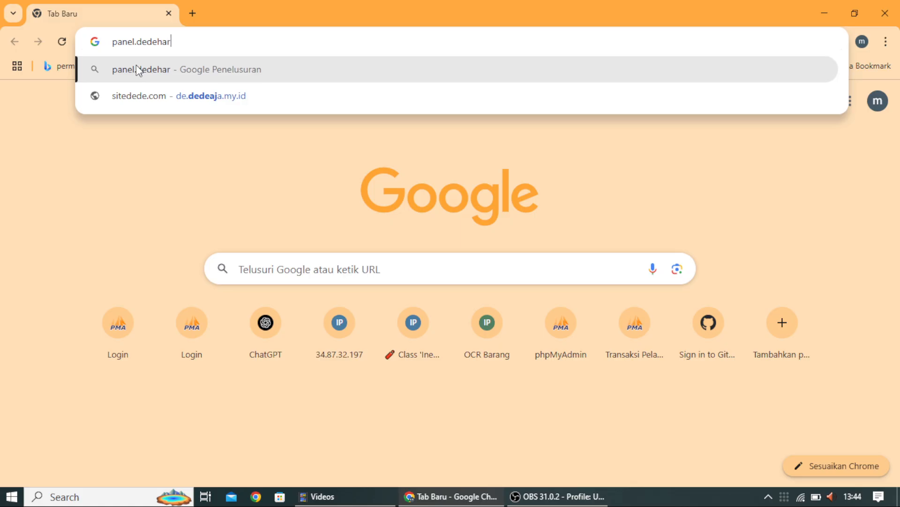
pyautogui.write('uman')
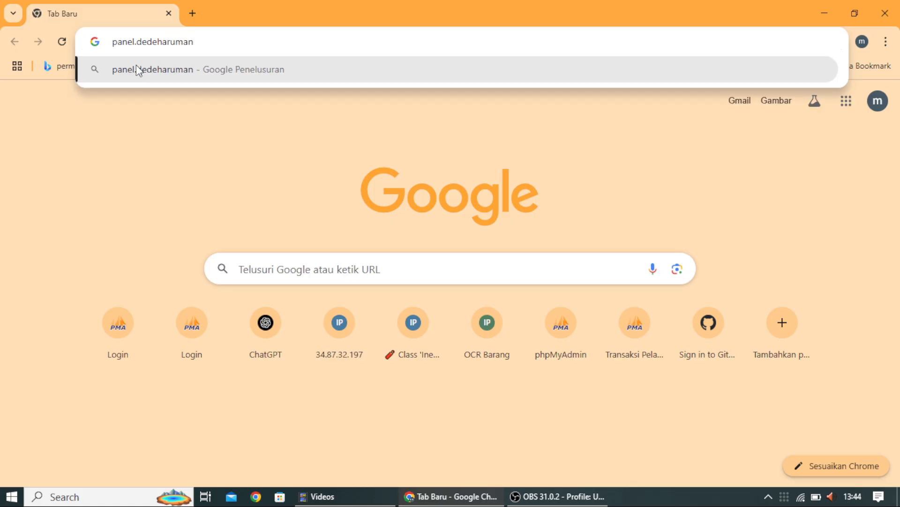
pyautogui.write('.my.id')
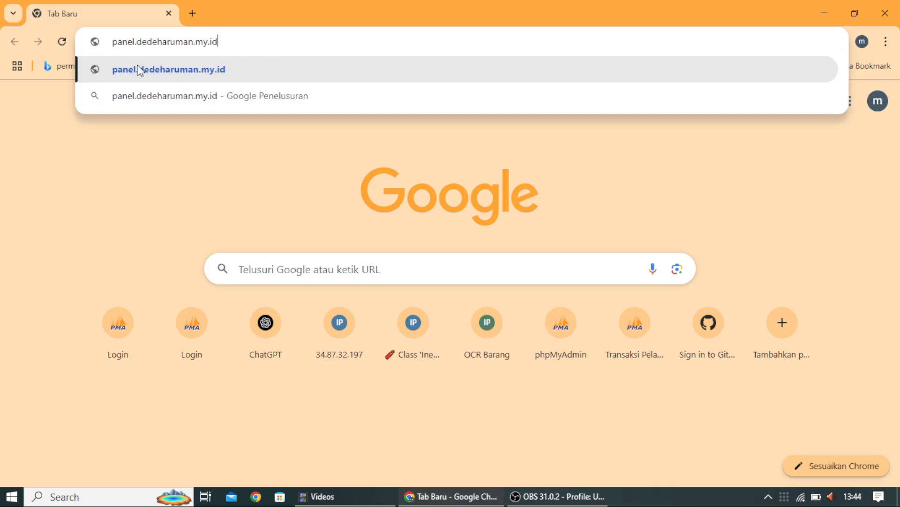
# Step: Open the panel site and log in with the test account's username and password
pyautogui.click(153, 75)
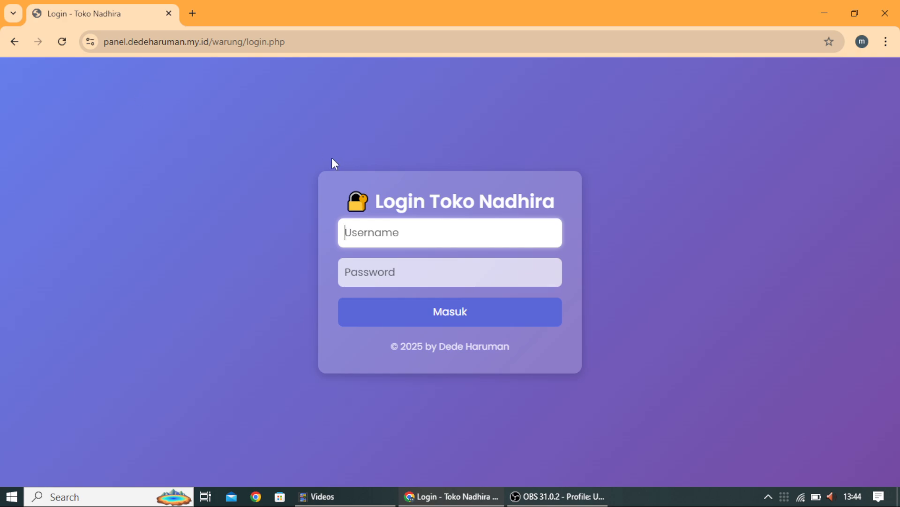
pyautogui.click(411, 239)
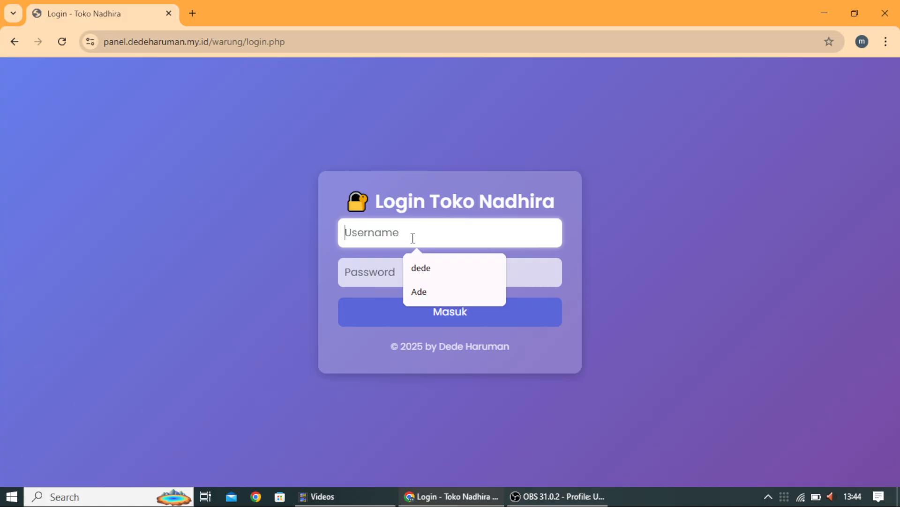
pyautogui.write('coba')
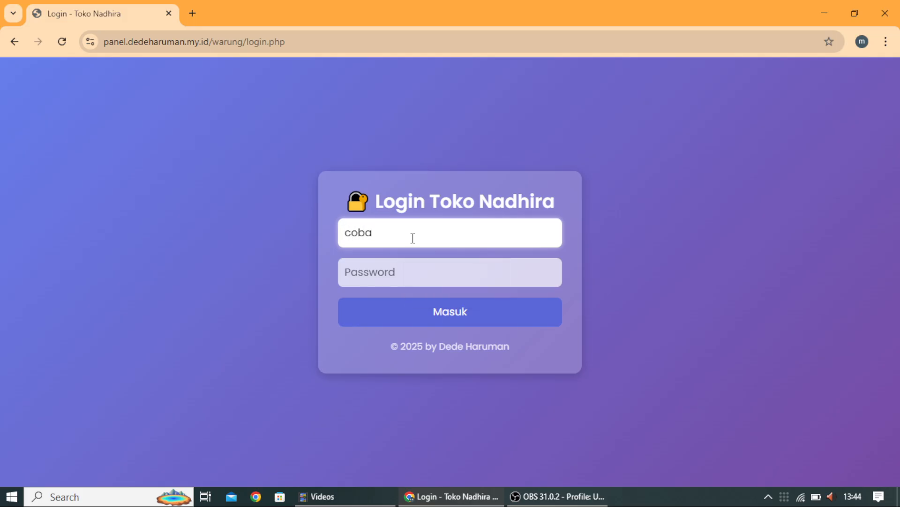
pyautogui.click(401, 262)
pyautogui.write('c')
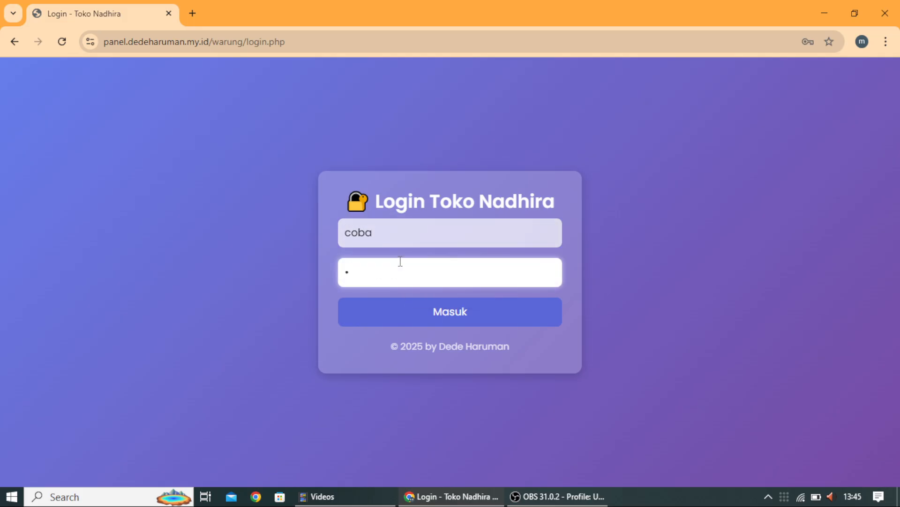
pyautogui.write('oba')
pyautogui.press('Return')
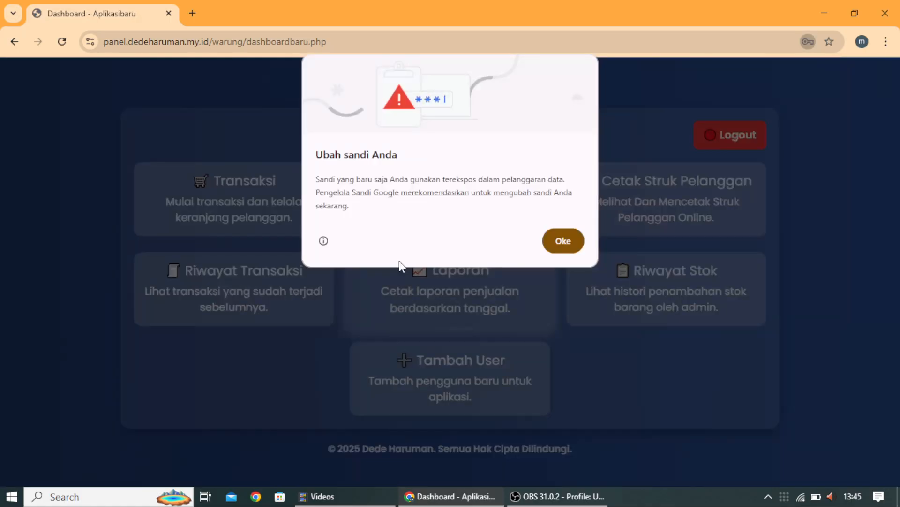
# Step: Dismiss the password breach warning and decline Chrome's offer to save the password
pyautogui.click(563, 240)
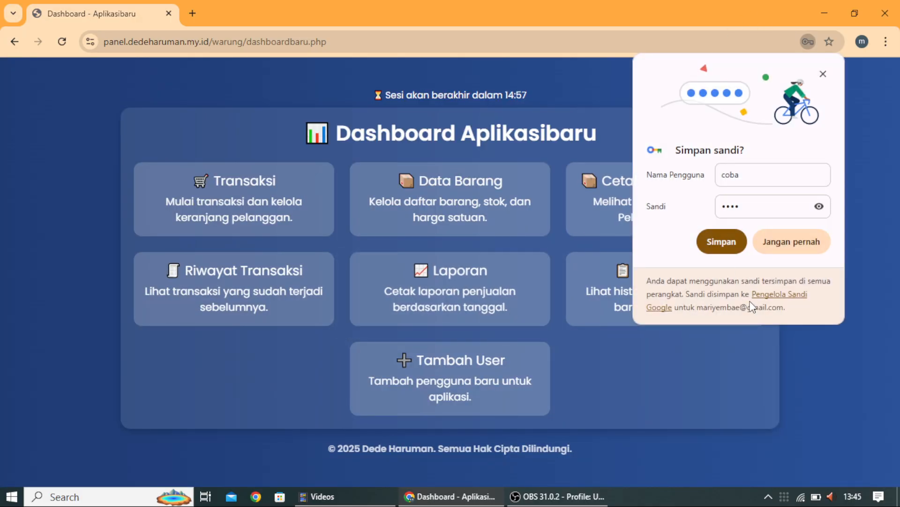
pyautogui.click(792, 239)
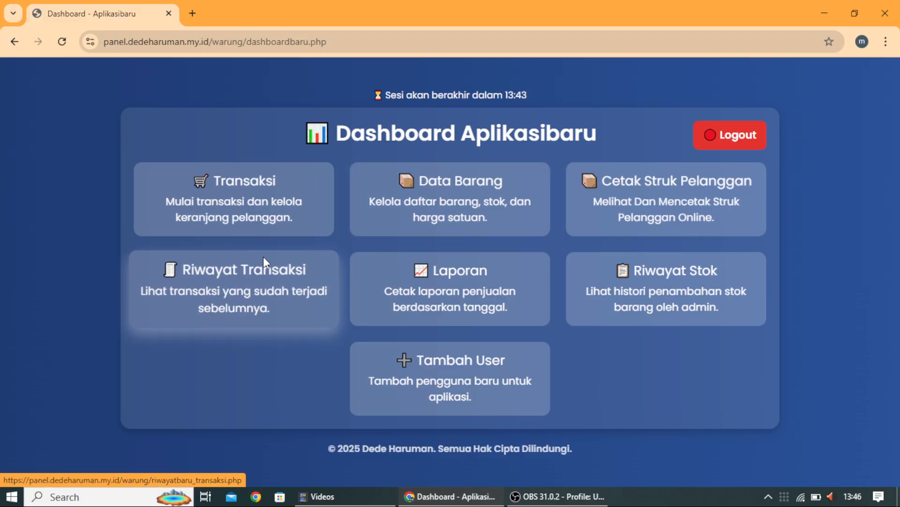
pyautogui.click(169, 302)
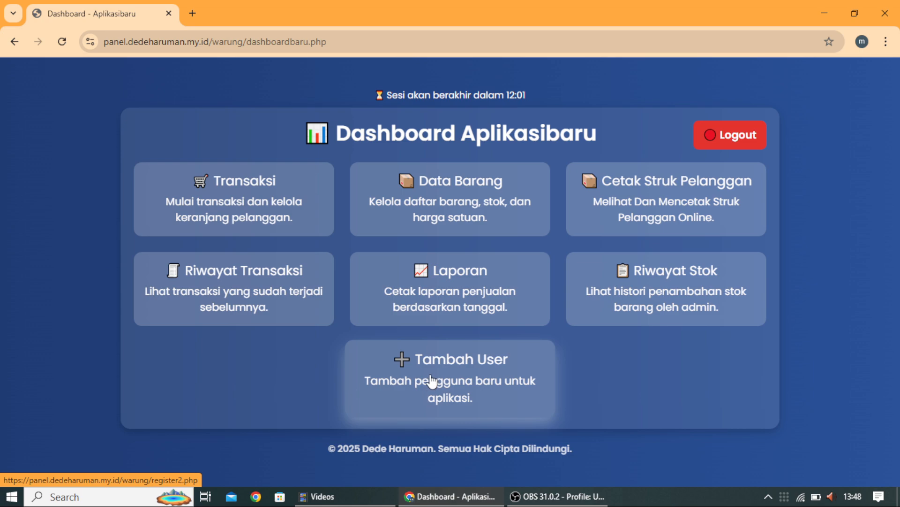
# Step: Open the Tambah User Baru form, review the Role choices keeping Kasir, and select Nama Lengkap
pyautogui.click(432, 376)
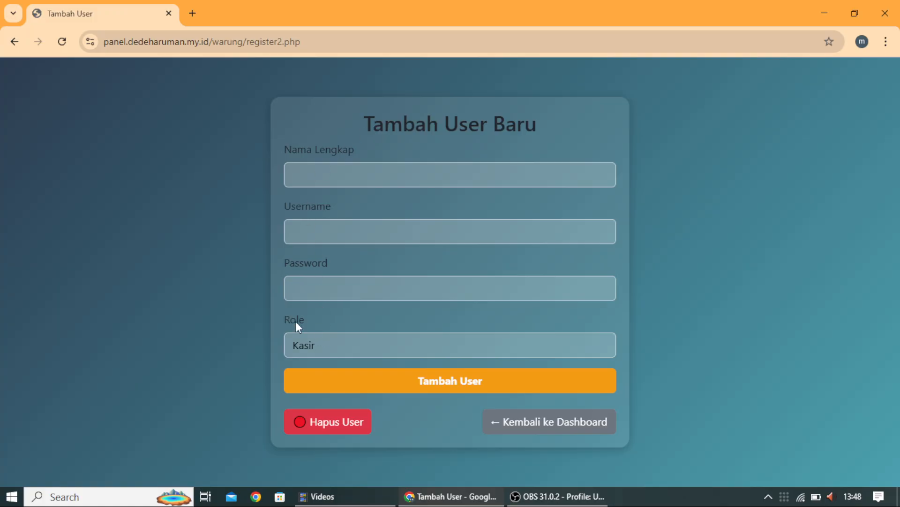
pyautogui.click(341, 342)
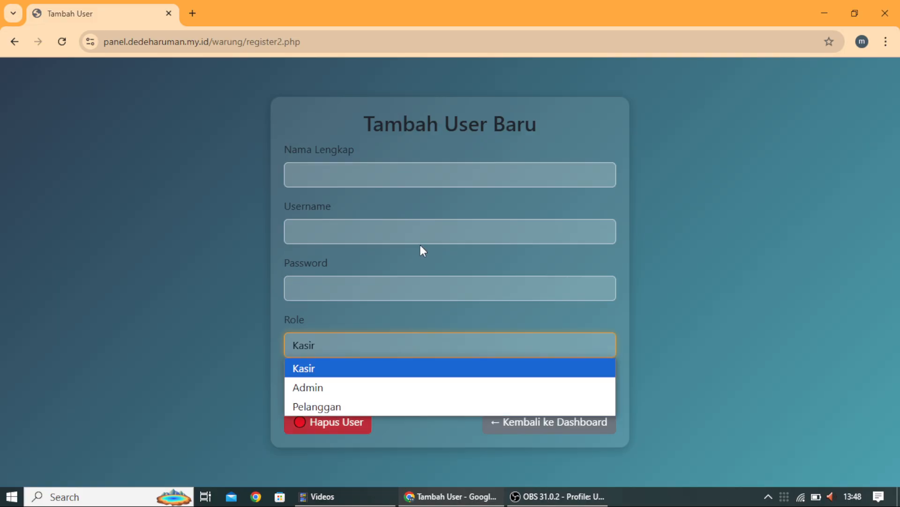
pyautogui.click(357, 176)
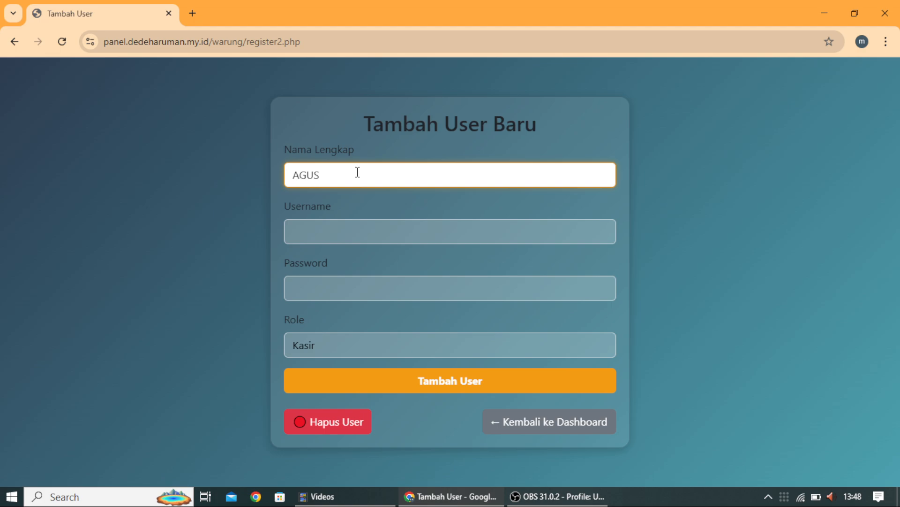
# Step: Enter the new username, set the role to Pelanggan, add the user, and return to the dashboard
pyautogui.click(339, 224)
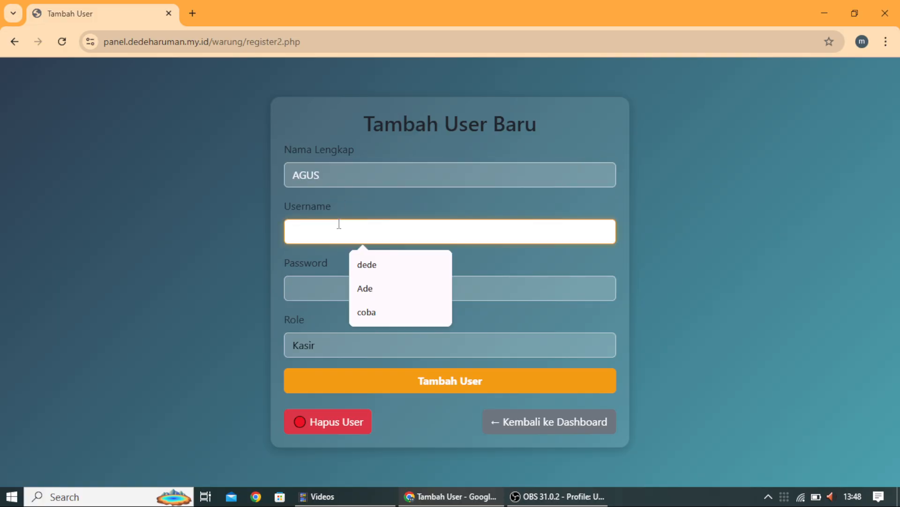
pyautogui.write('agus31')
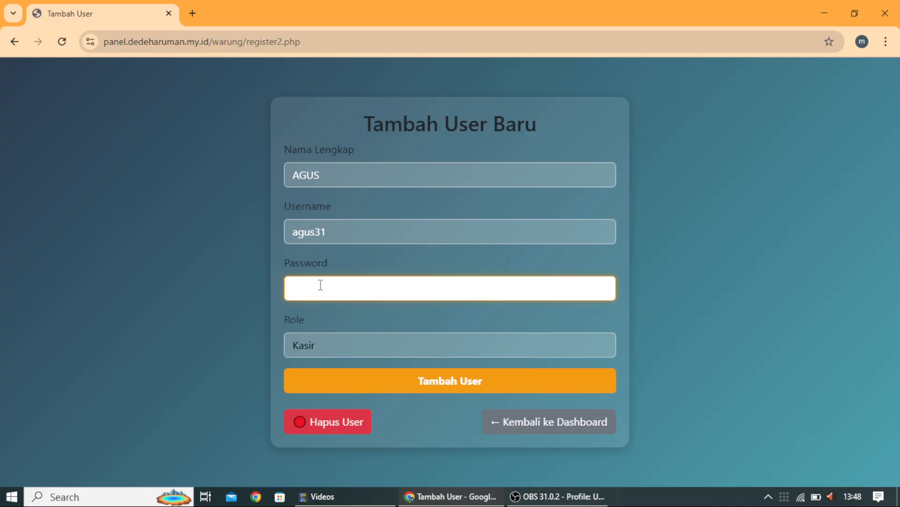
pyautogui.write('a')
pyautogui.click(335, 347)
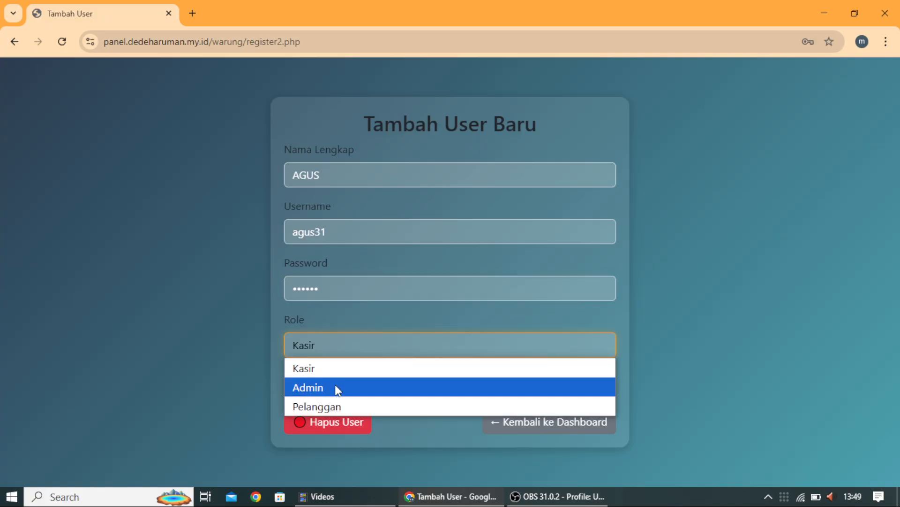
pyautogui.click(337, 401)
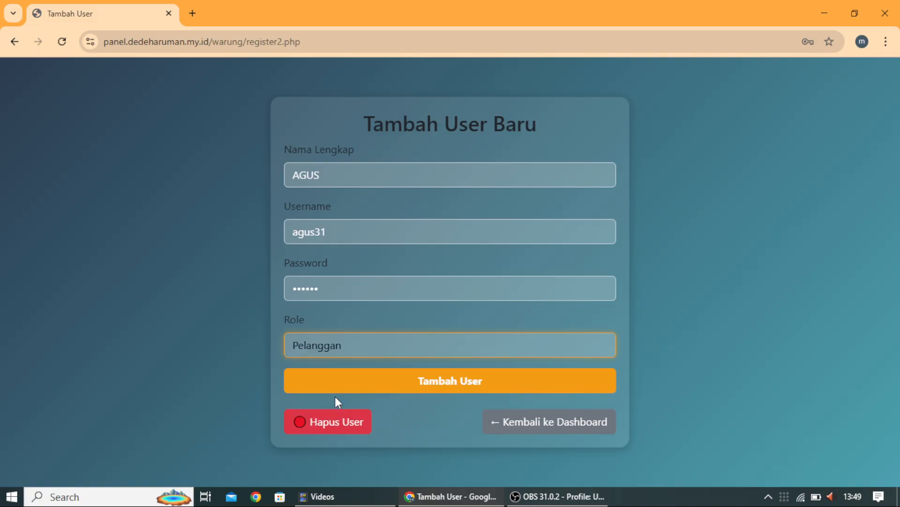
pyautogui.click(434, 384)
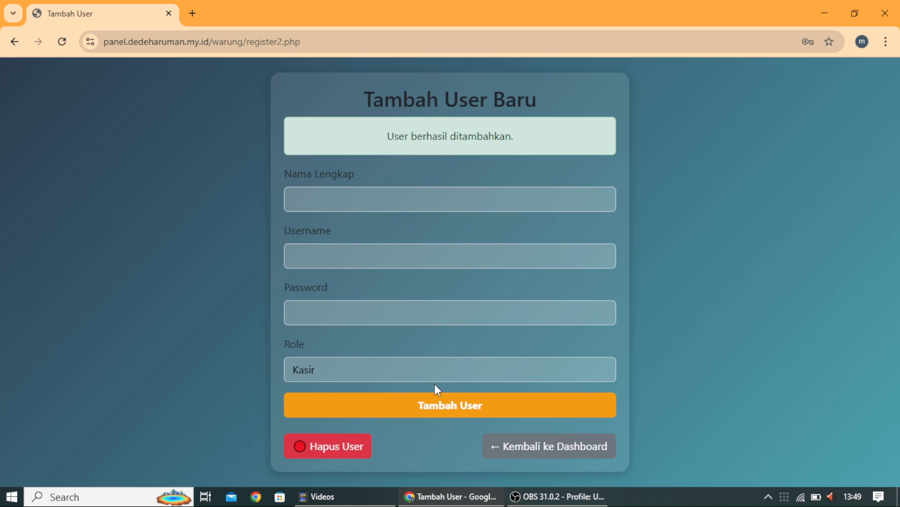
pyautogui.click(522, 448)
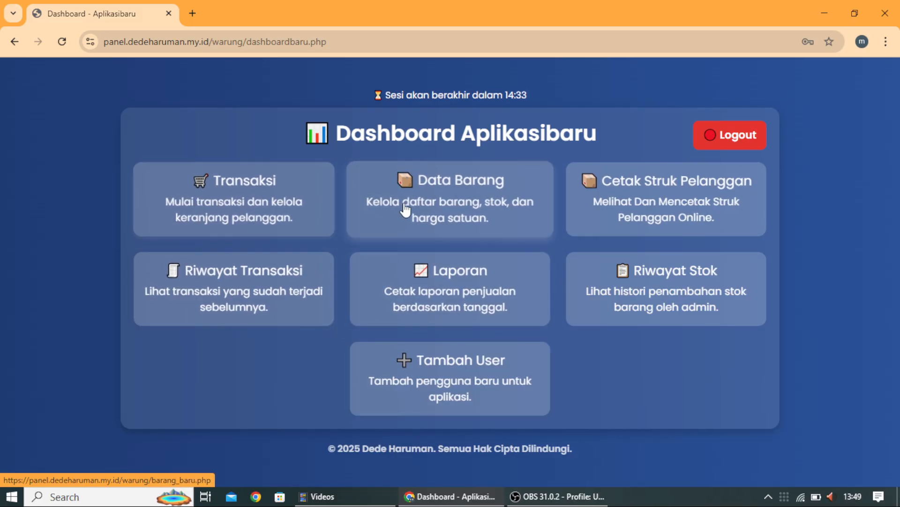
# Step: Open the Data Barang card to show the Data Barang Warung item list
pyautogui.click(440, 196)
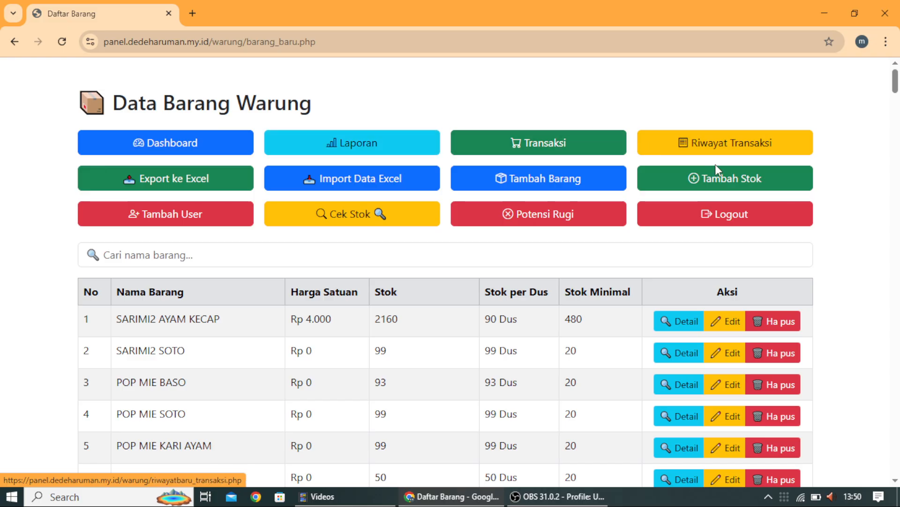
# Step: View the Laporan Penjualan report, then go back to the dashboard
pyautogui.click(354, 143)
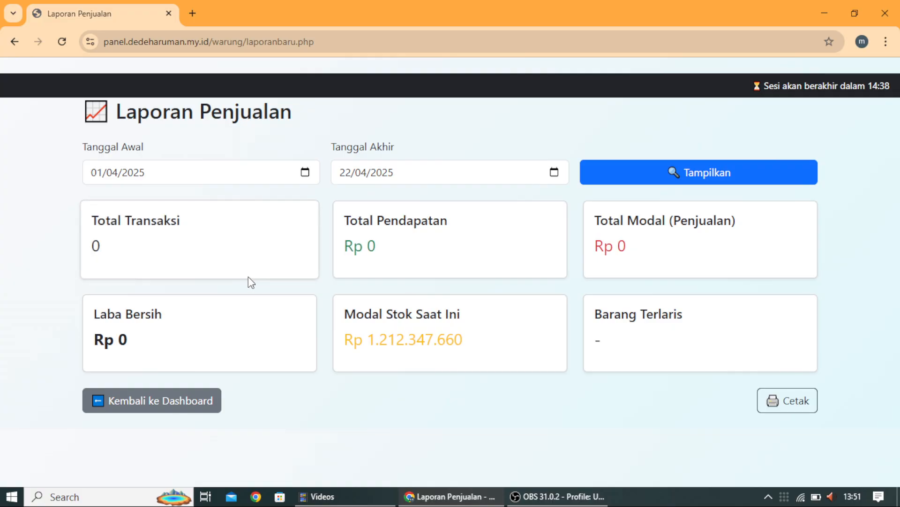
pyautogui.click(163, 403)
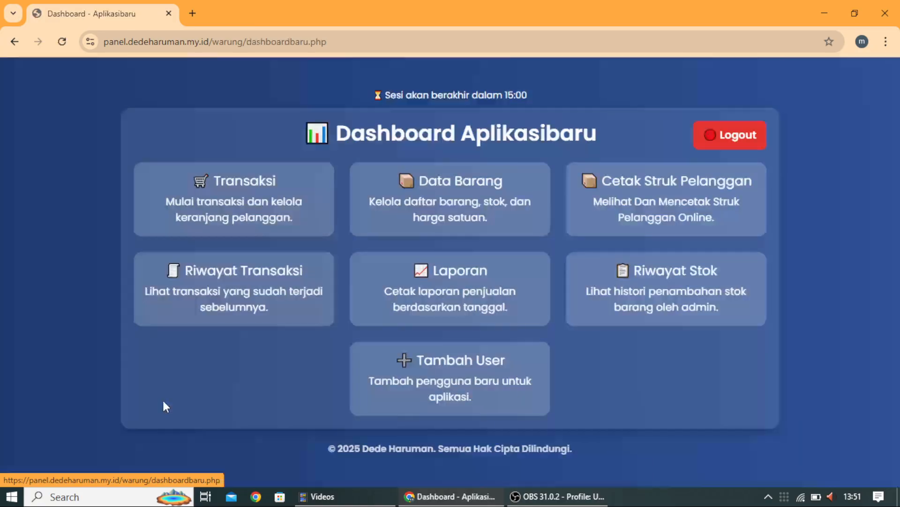
# Step: Visit the product list and Transaksi page, then open the Cetak Struk Pelanggan transactions view
pyautogui.click(452, 202)
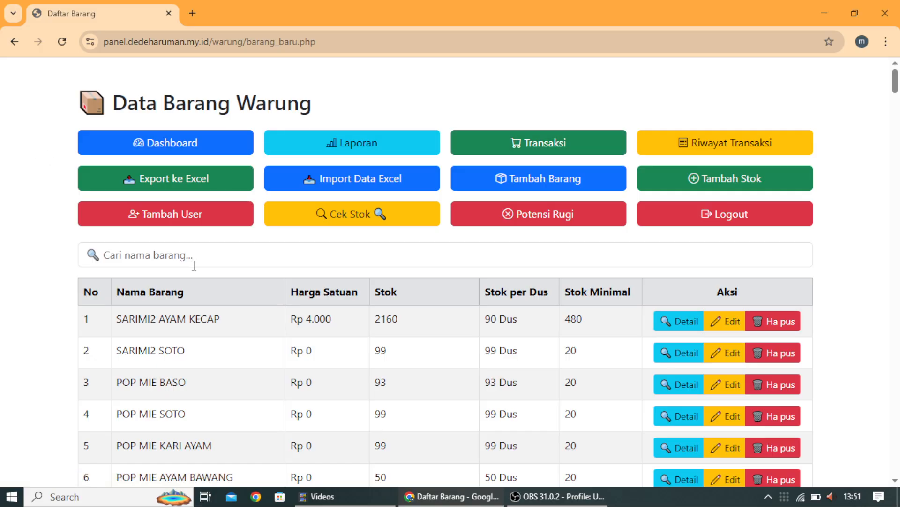
pyautogui.click(514, 145)
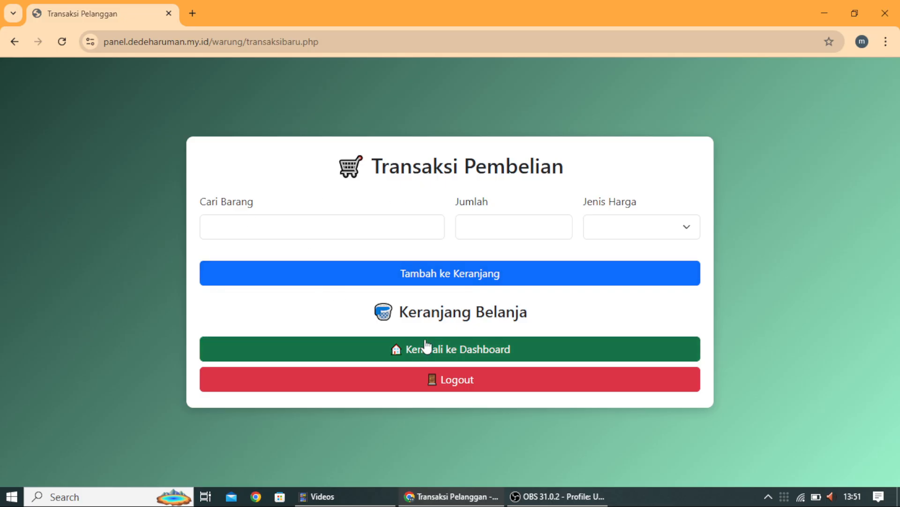
pyautogui.click(419, 361)
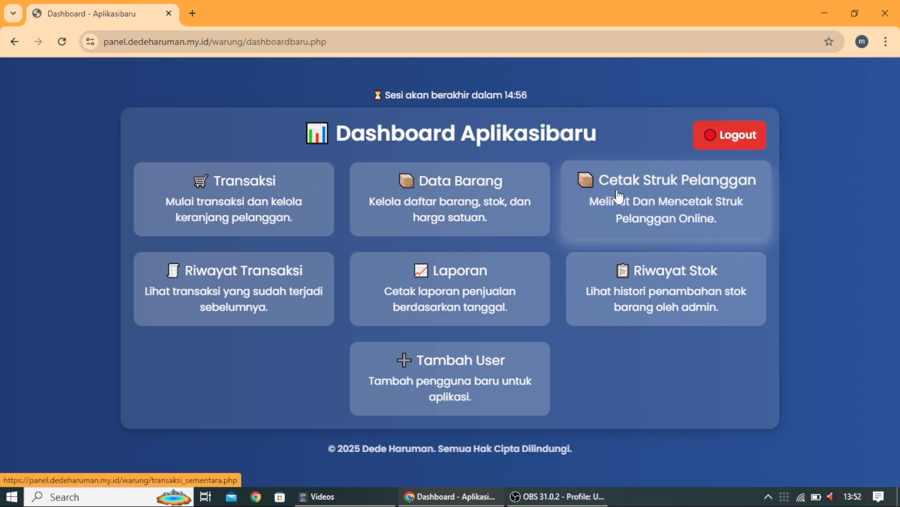
pyautogui.click(641, 190)
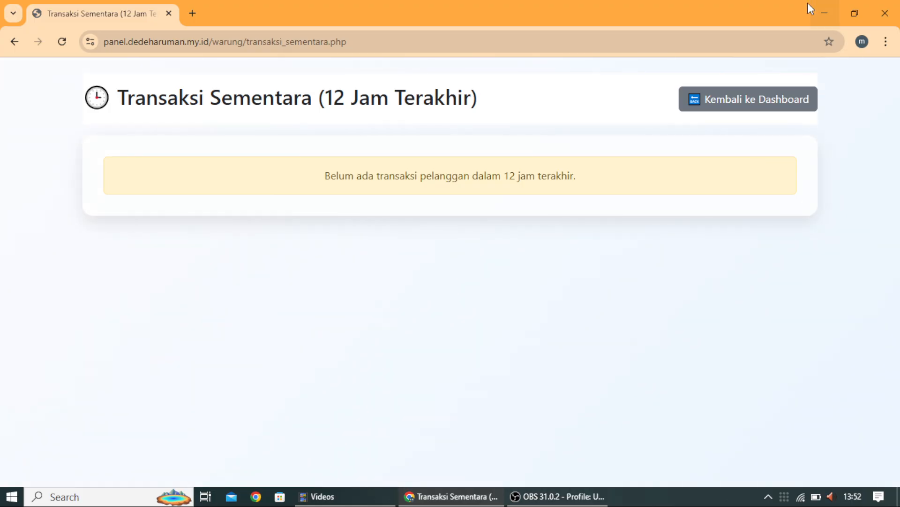
pyautogui.click(744, 100)
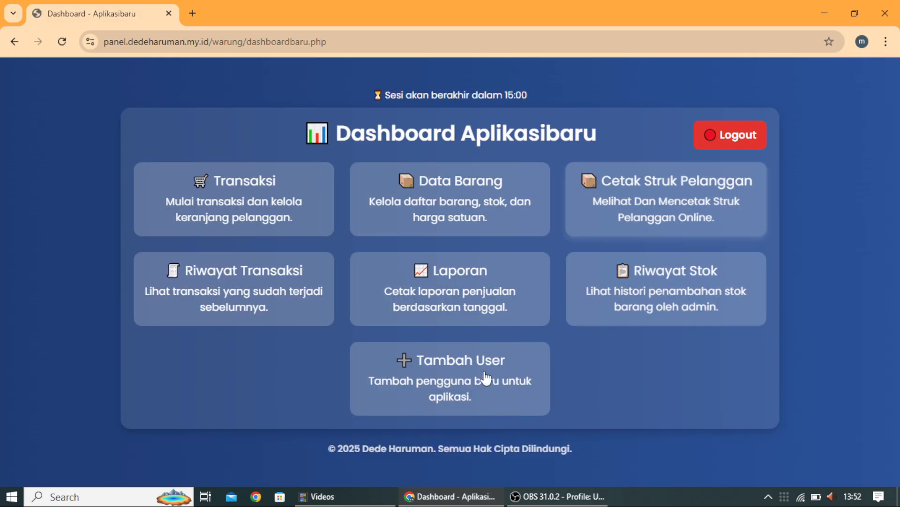
pyautogui.click(215, 282)
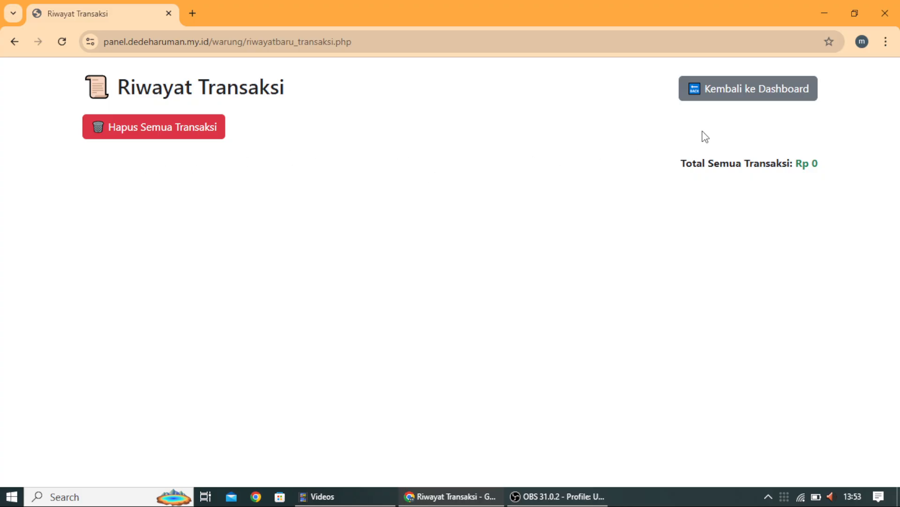
pyautogui.click(759, 89)
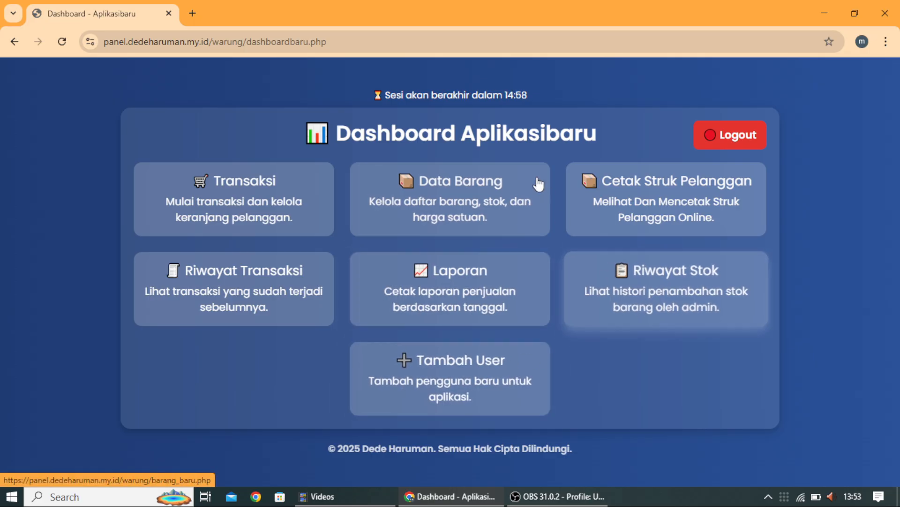
# Step: Open Data Barang Warung and scroll through the whole product table, then back to the top
pyautogui.click(466, 185)
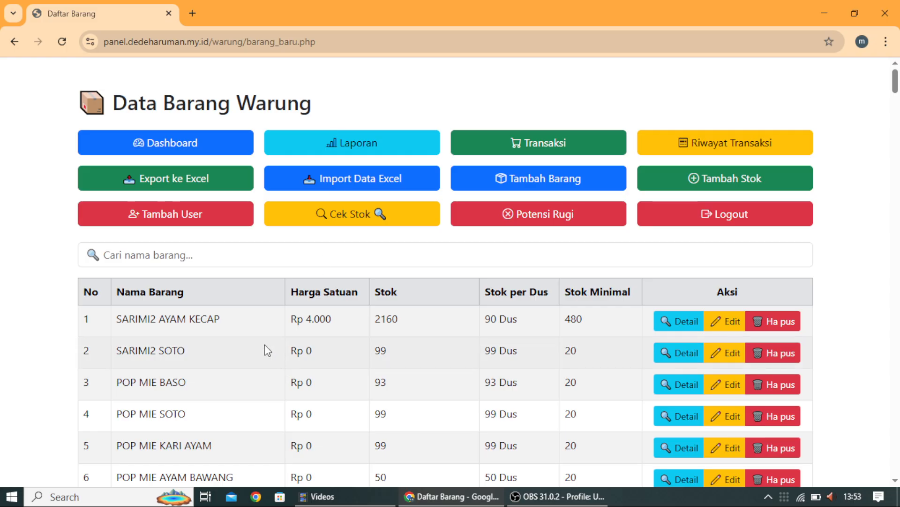
pyautogui.scroll(-20, 264, 345)
pyautogui.scroll(-20, 264, 345)
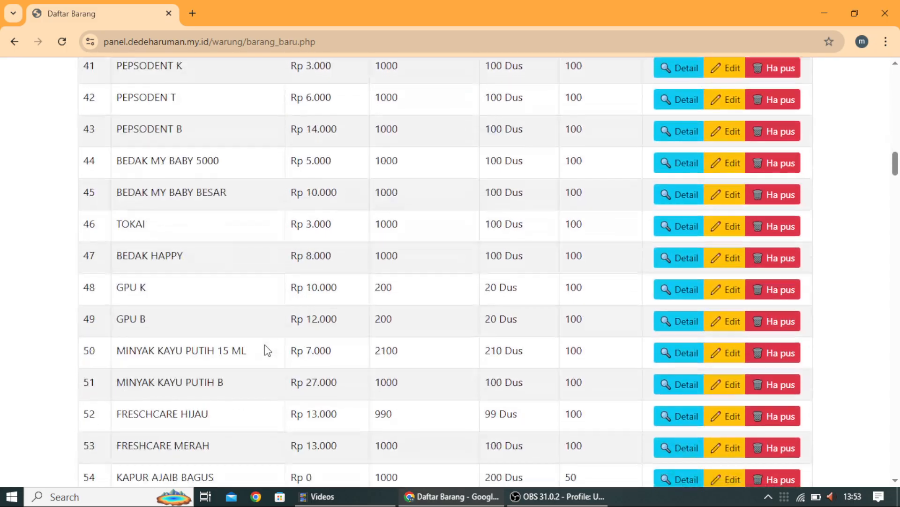
pyautogui.scroll(-15, 263, 348)
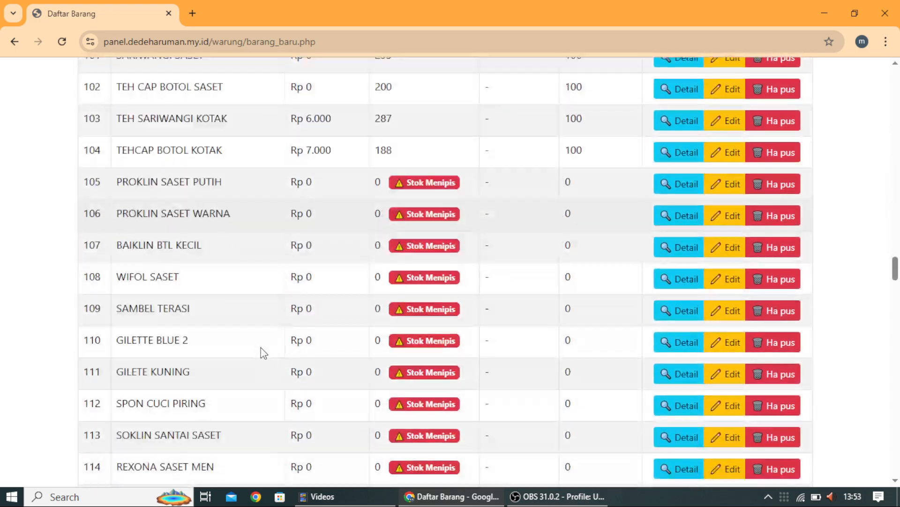
pyautogui.scroll(-10, 183, 342)
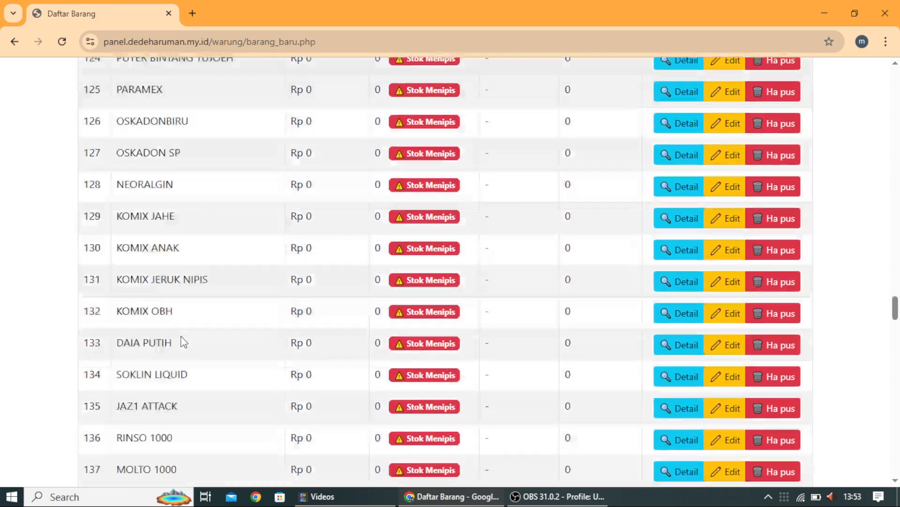
pyautogui.scroll(18, 182, 341)
pyautogui.scroll(20, 185, 343)
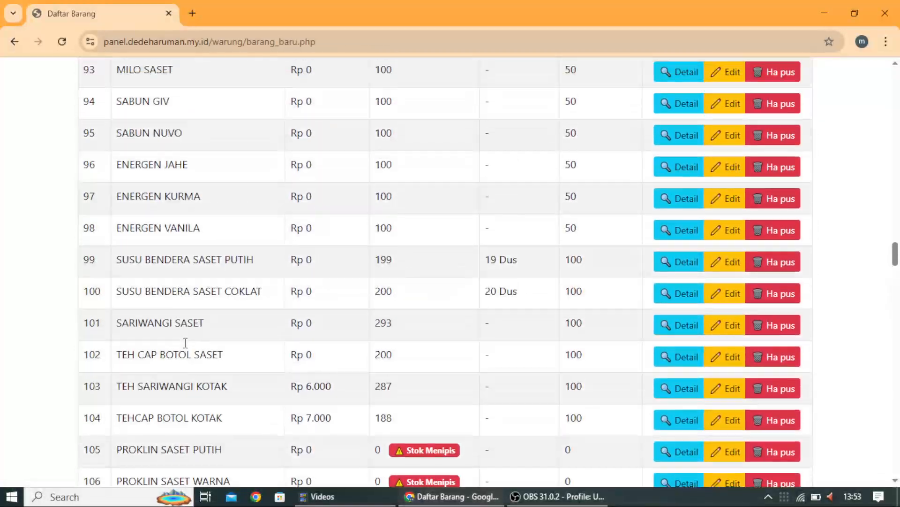
pyautogui.scroll(20, 184, 347)
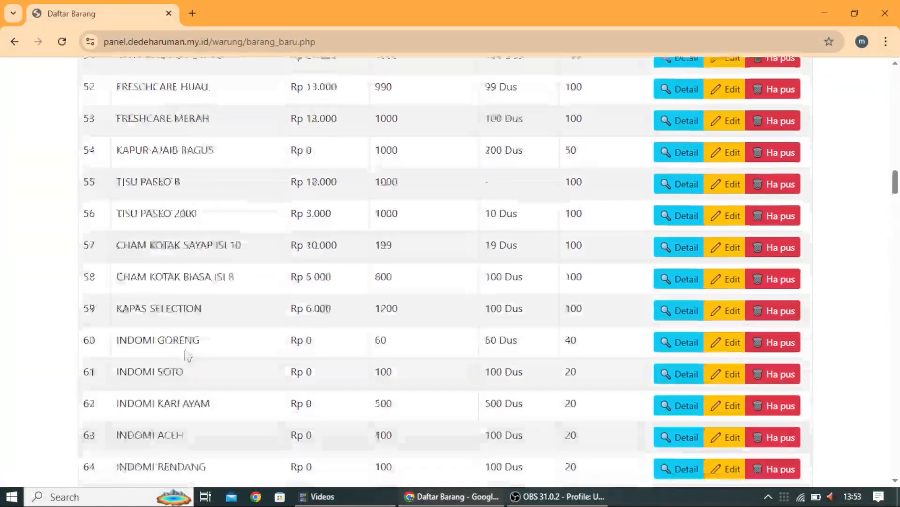
pyautogui.scroll(10, 160, 324)
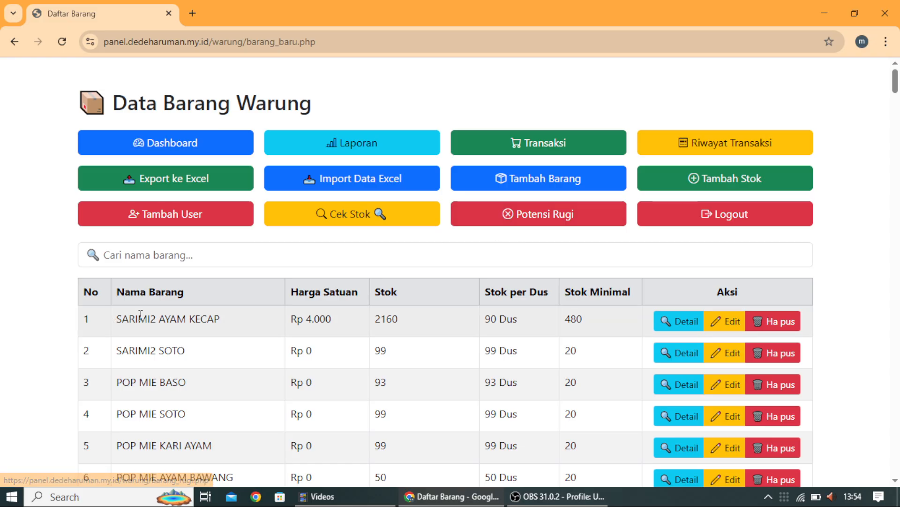
# Step: Check the Potensi Rugi list, return to the product list, and log out
pyautogui.click(525, 224)
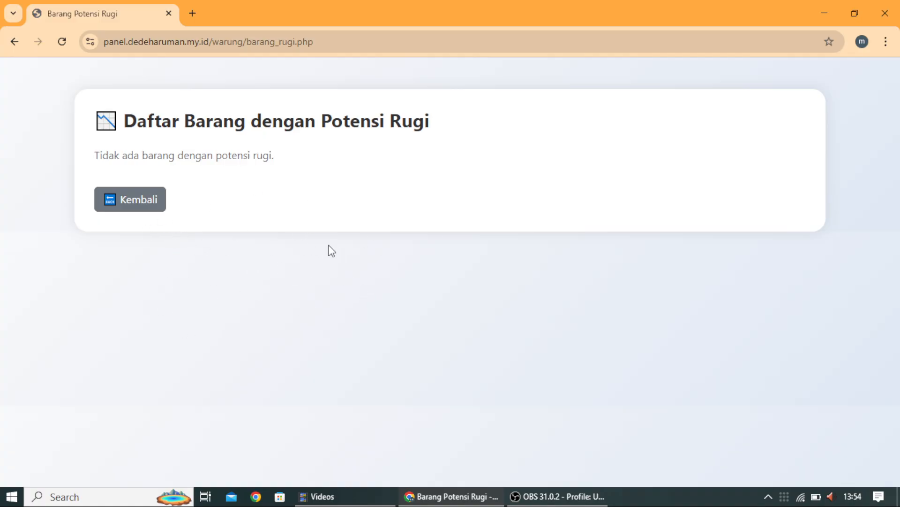
pyautogui.click(134, 199)
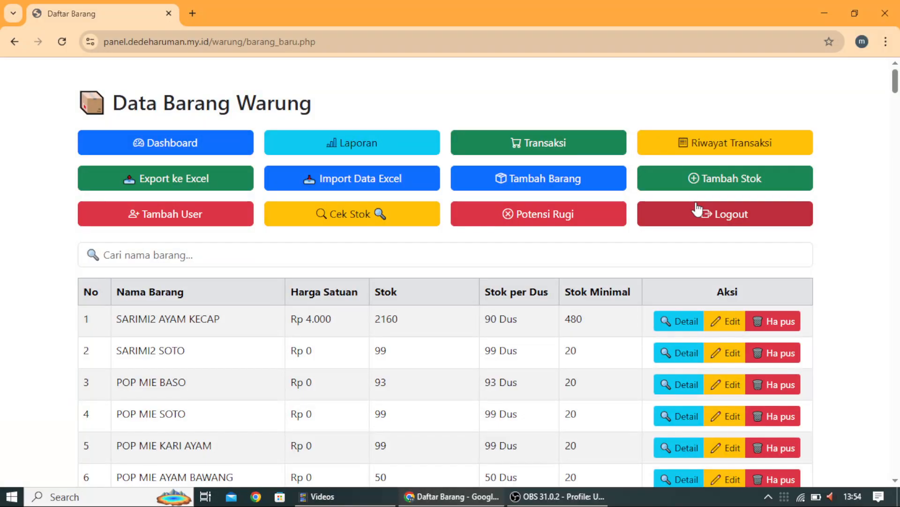
pyautogui.click(708, 216)
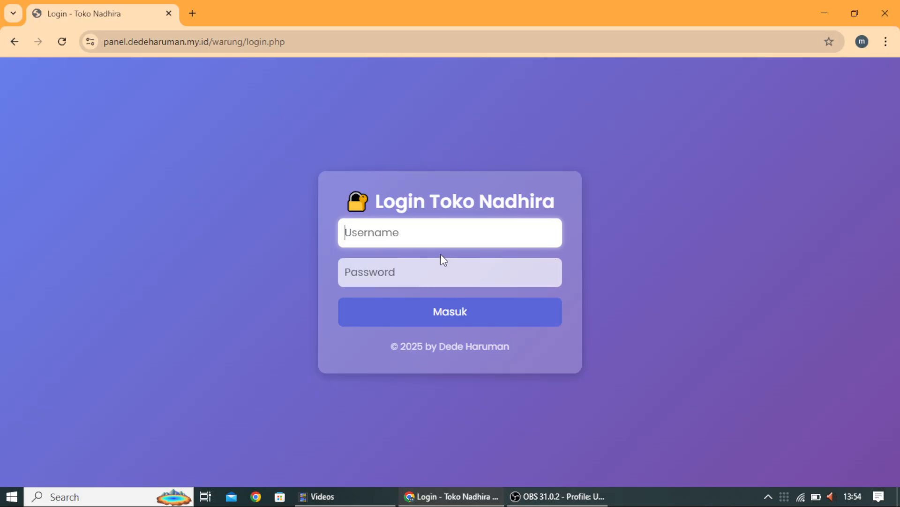
# Step: Submit a login attempt with a mistyped username and a password; the login is rejected
pyautogui.click(400, 228)
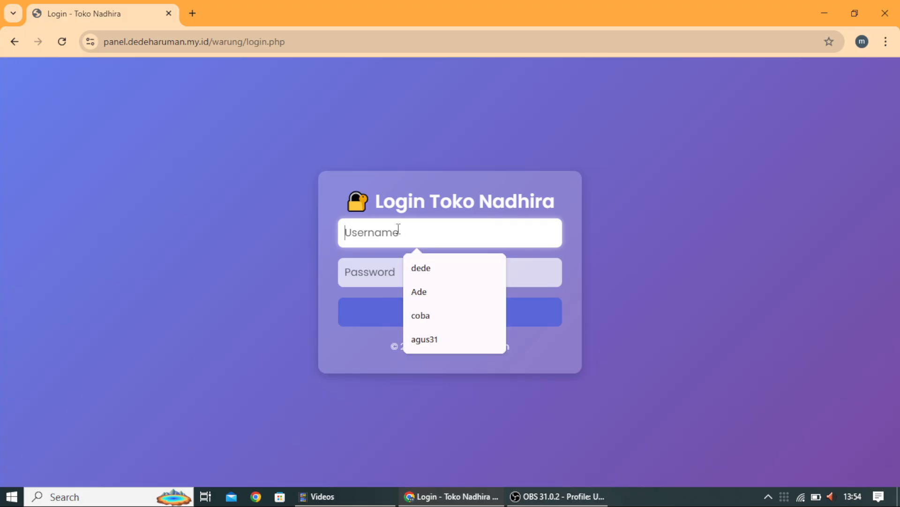
pyautogui.write('agus')
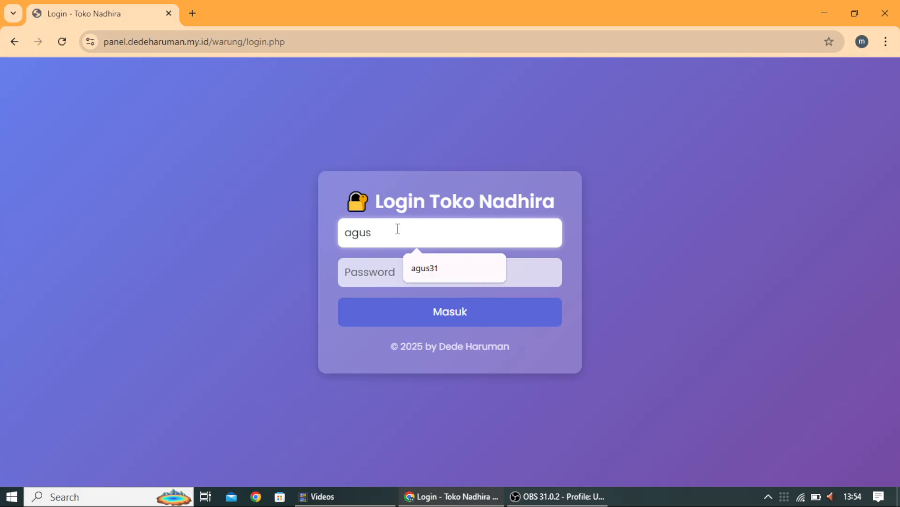
pyautogui.write('21')
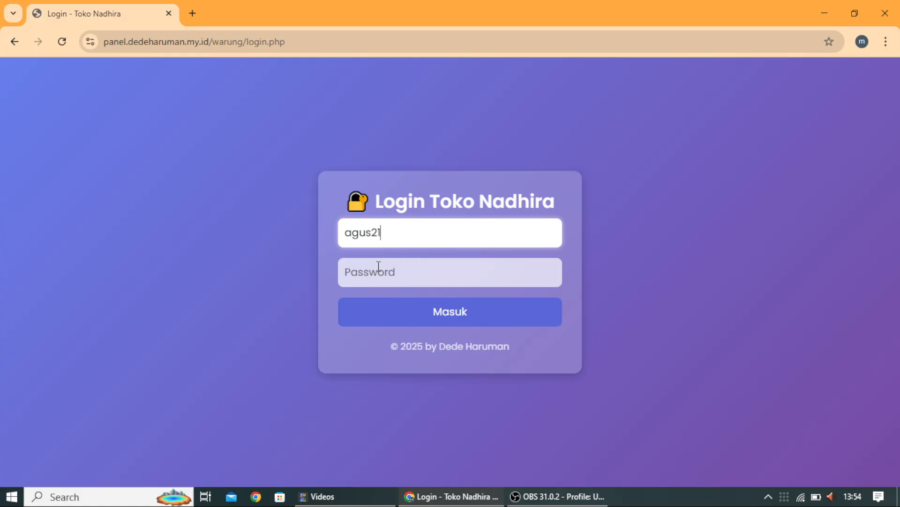
pyautogui.click(378, 266)
pyautogui.write('aa')
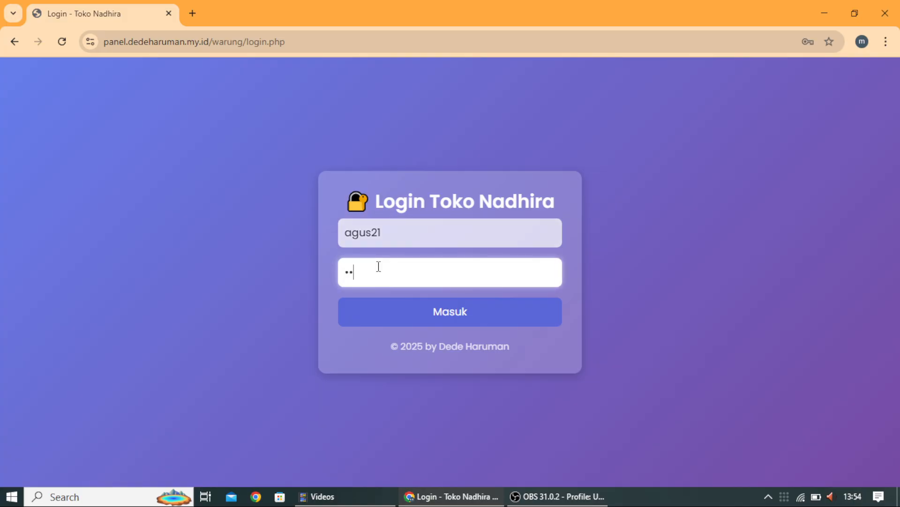
pyautogui.write('a')
pyautogui.press('Return')
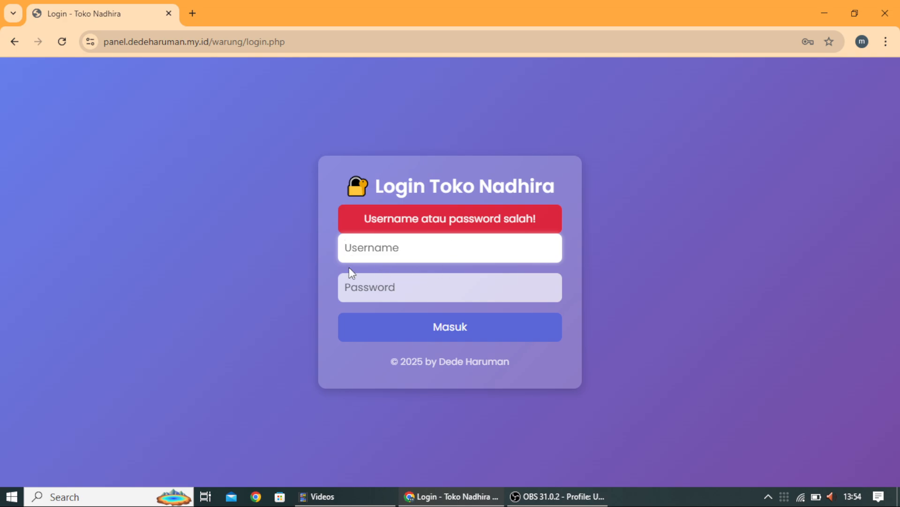
# Step: Re-enter the username by choosing the new user's saved suggestion, then enter the account password
pyautogui.click(373, 245)
pyautogui.write('agus31')
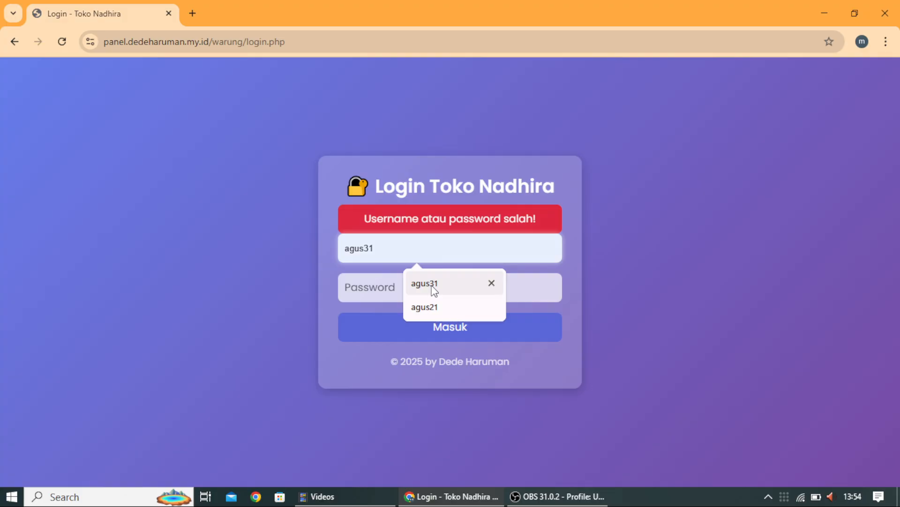
pyautogui.click(416, 287)
pyautogui.click(416, 288)
pyautogui.write('1234')
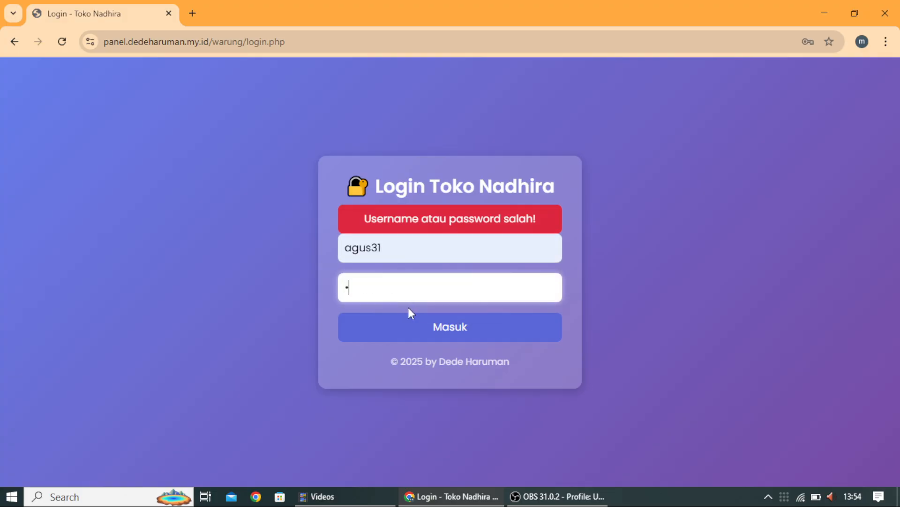
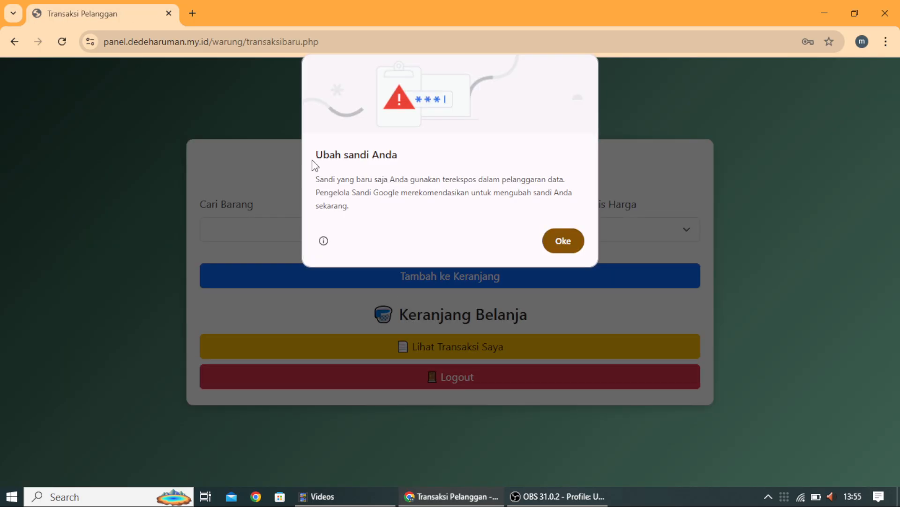
# Step: Dismiss Chrome's password-breach warning and focus the empty Cari Barang item search
pyautogui.click(580, 241)
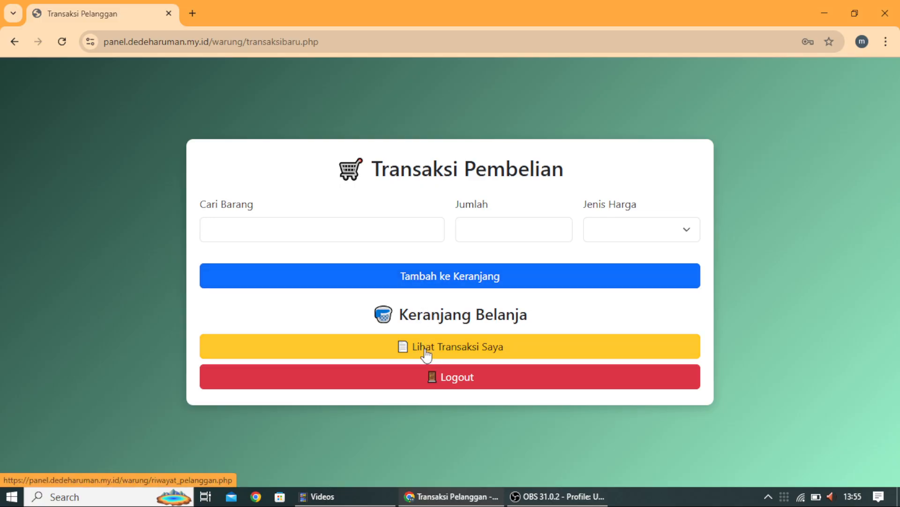
pyautogui.click(231, 224)
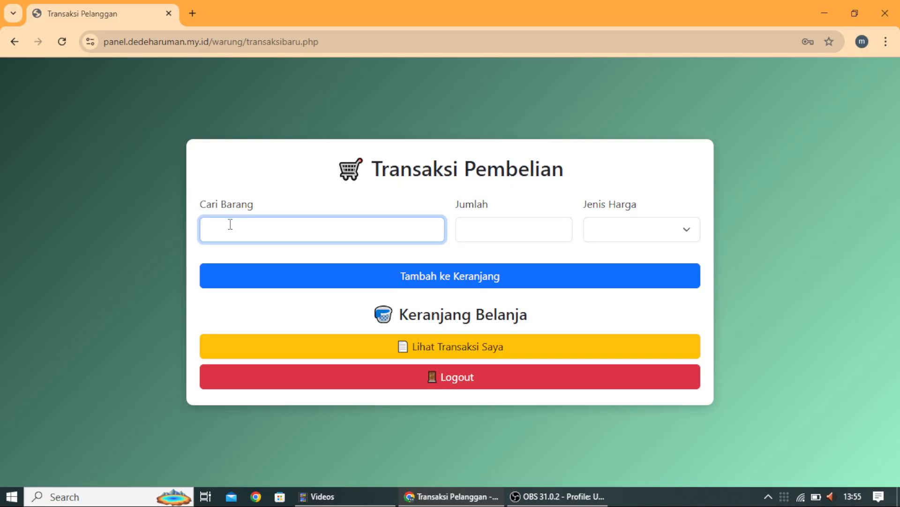
# Step: Search 'indo' and add INDOMI GORENG, quantity 1, at the Dus/Pak price to the cart
pyautogui.write('indo')
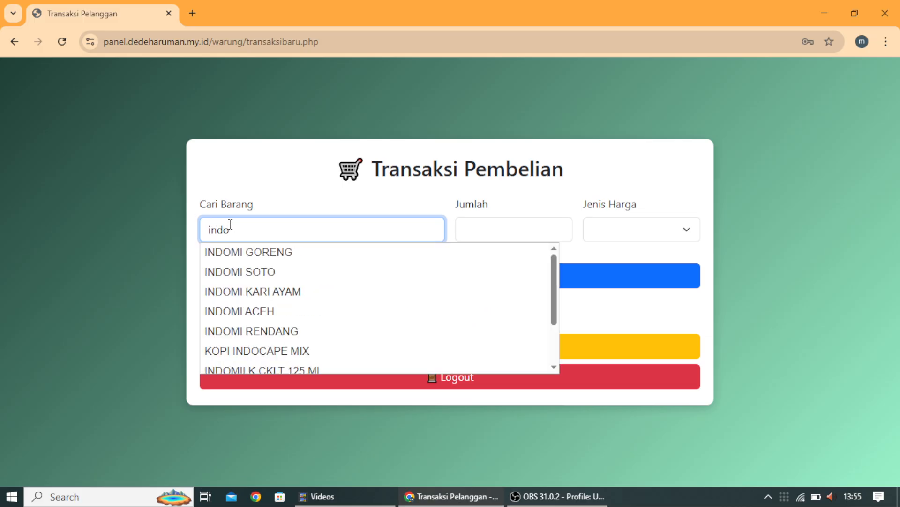
pyautogui.click(277, 256)
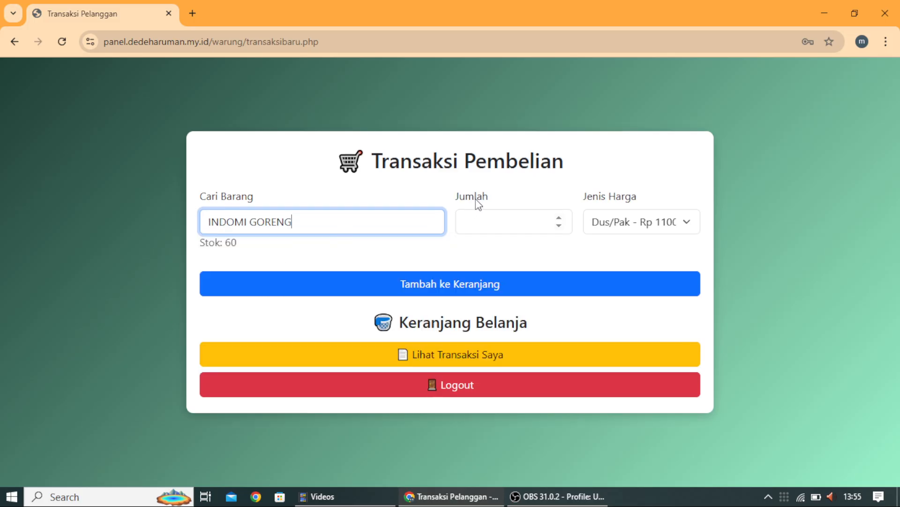
pyautogui.click(478, 215)
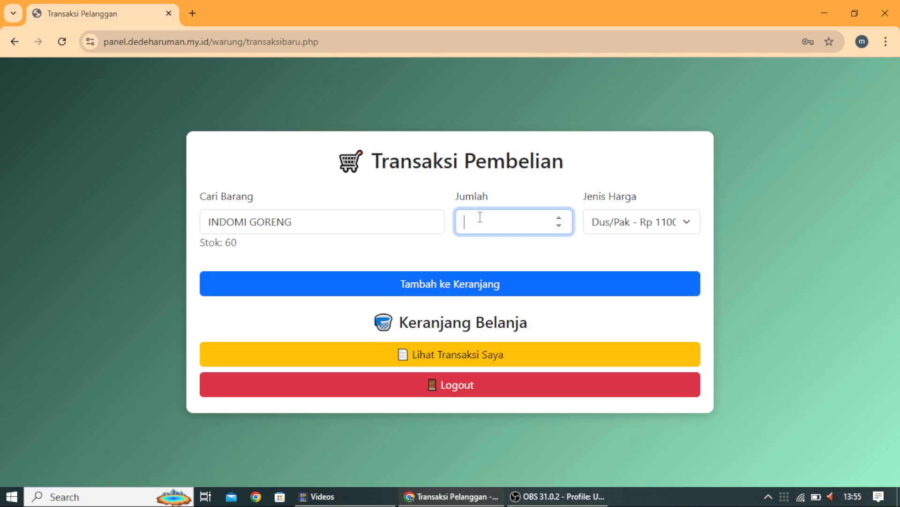
pyautogui.write('1')
pyautogui.click(626, 219)
pyautogui.click(625, 219)
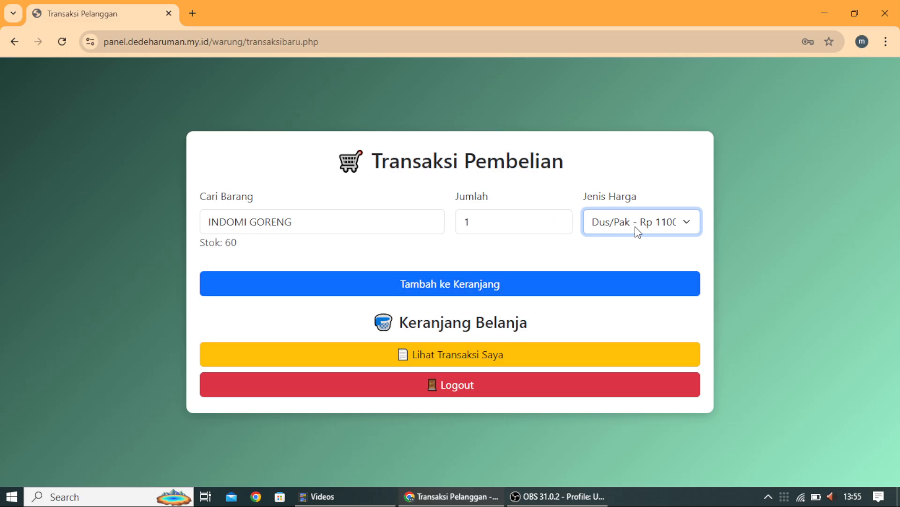
pyautogui.click(488, 279)
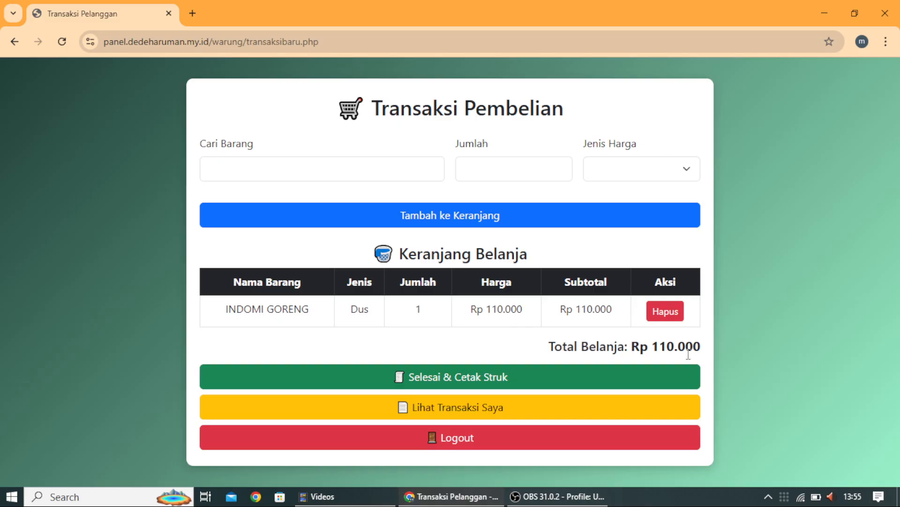
# Step: Search 'indo' and add INDOMI SOTO with quantity 2 (Rp 220.000) to the cart
pyautogui.click(248, 167)
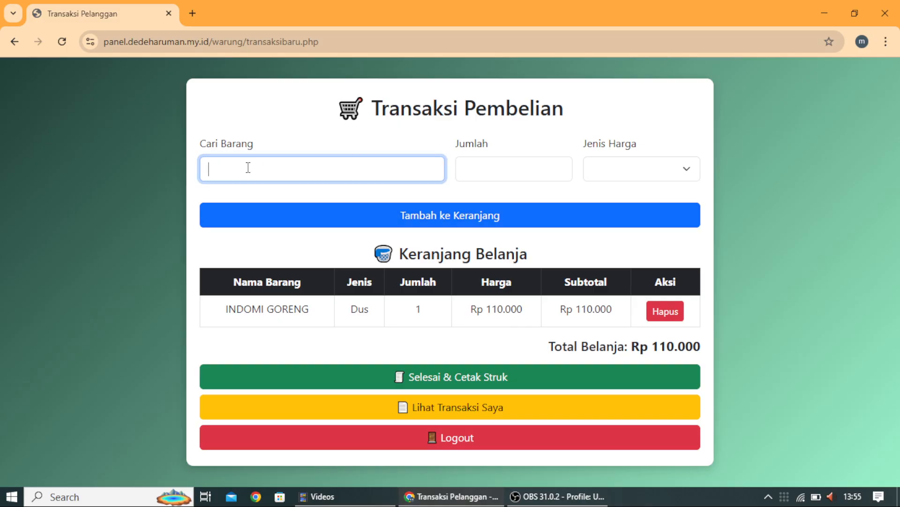
pyautogui.write('indo')
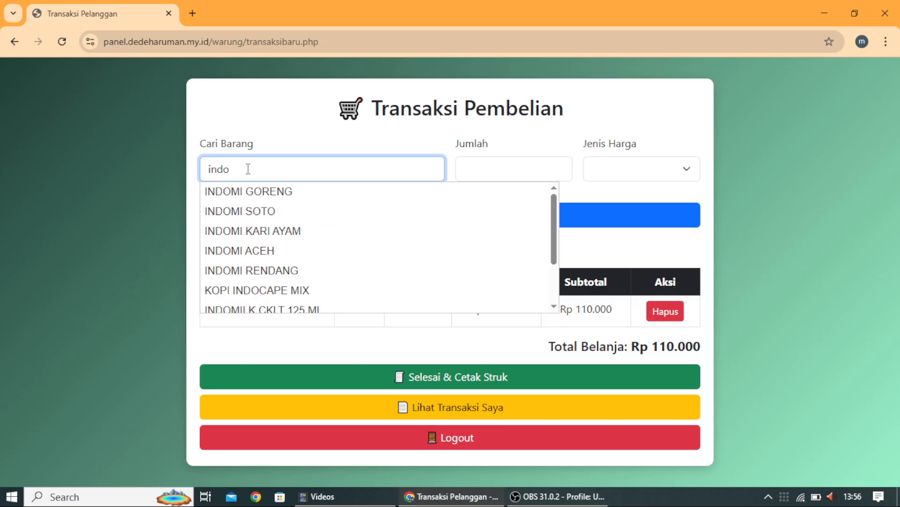
pyautogui.click(281, 212)
pyautogui.click(508, 162)
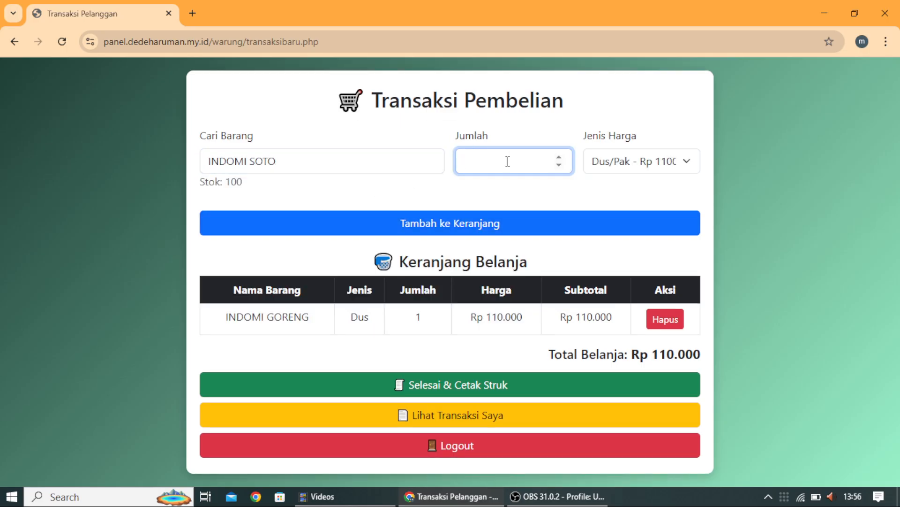
pyautogui.write('2')
pyautogui.click(475, 233)
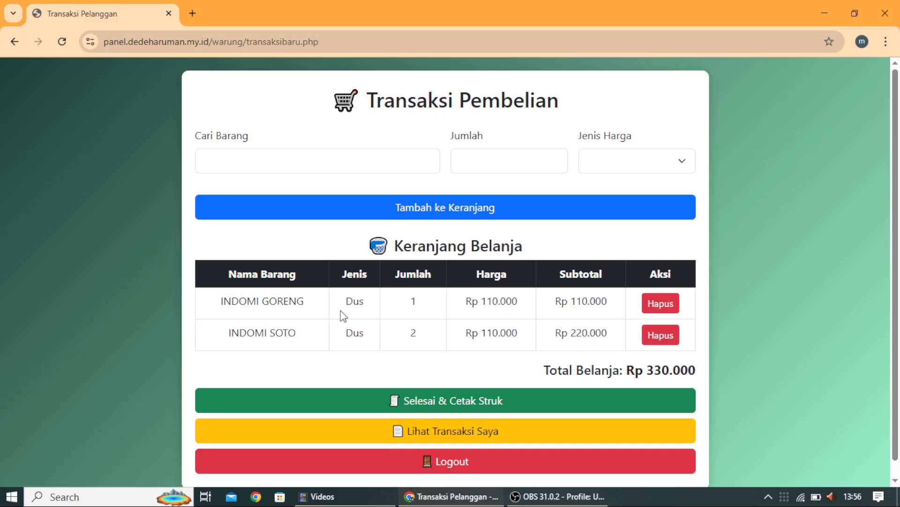
pyautogui.scroll(-1, 341, 310)
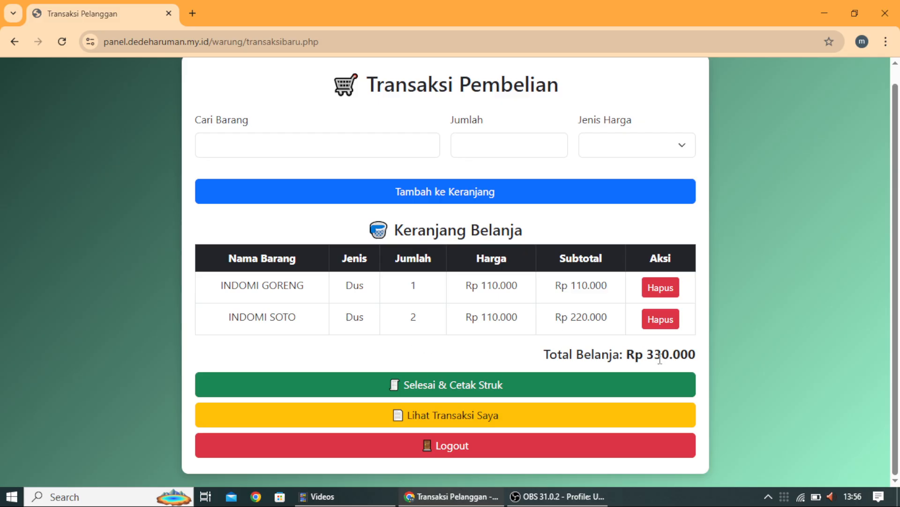
pyautogui.click(293, 153)
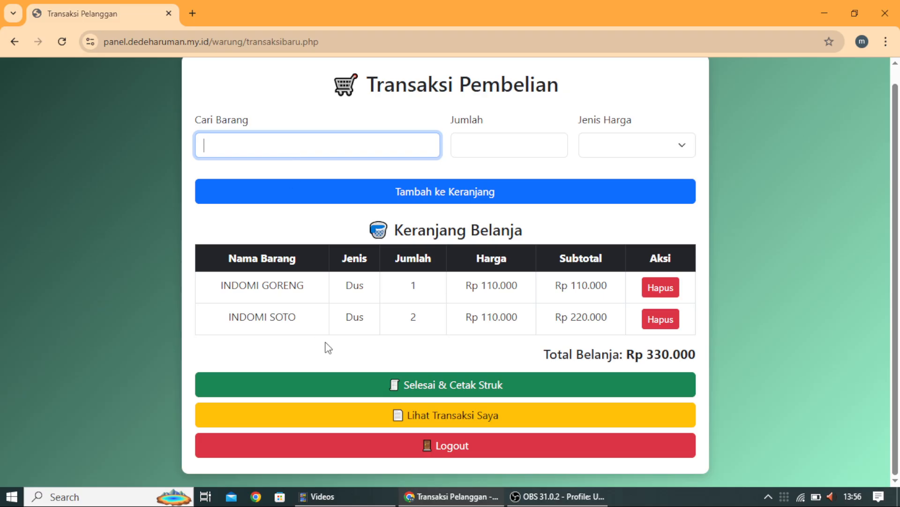
# Step: In a new Chrome tab, search Google for 'telegram web'
pyautogui.click(191, 14)
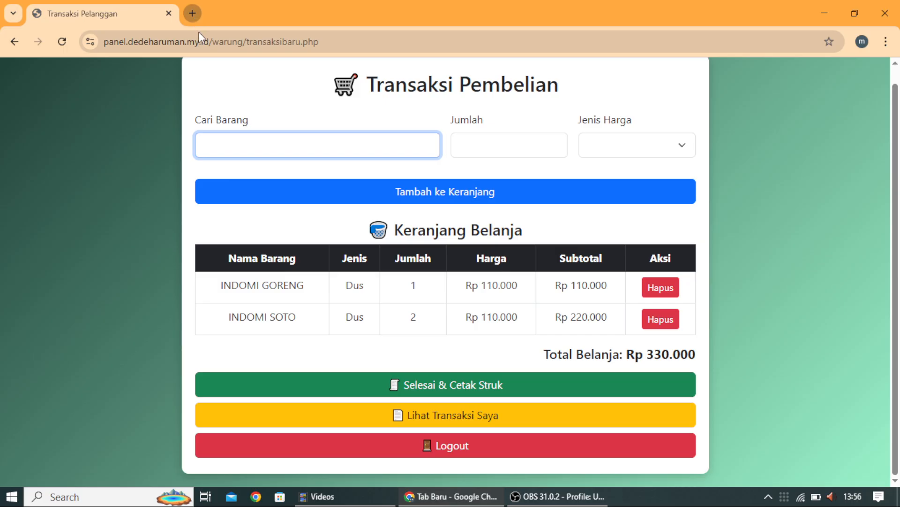
pyautogui.click(205, 45)
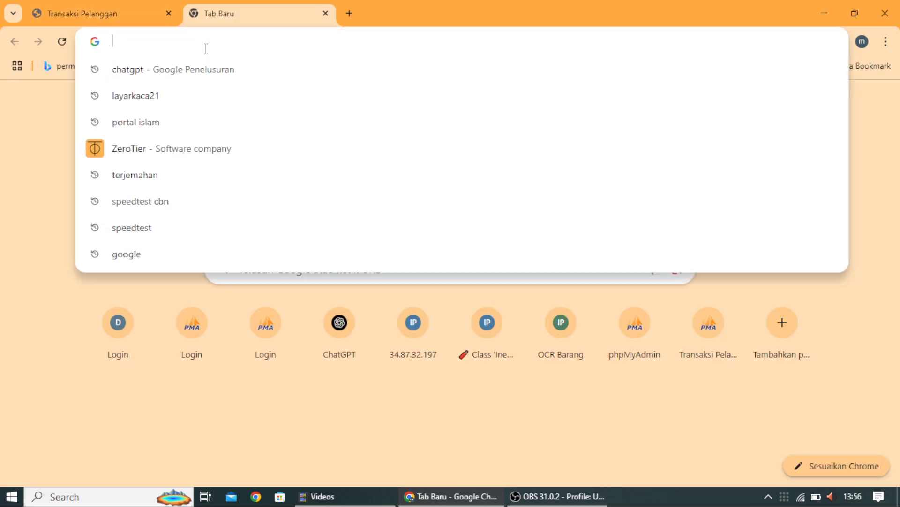
pyautogui.write('we')
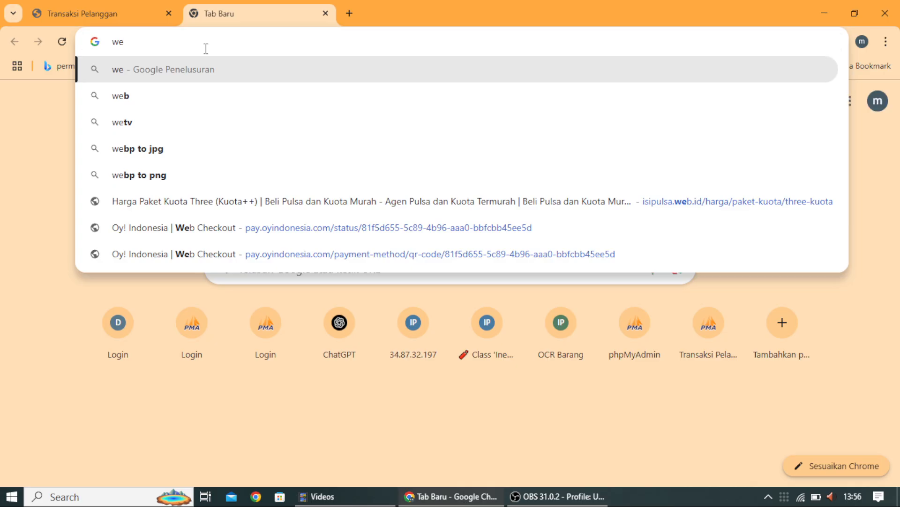
pyautogui.press('BackSpace')
pyautogui.press('BackSpace')
pyautogui.write('l')
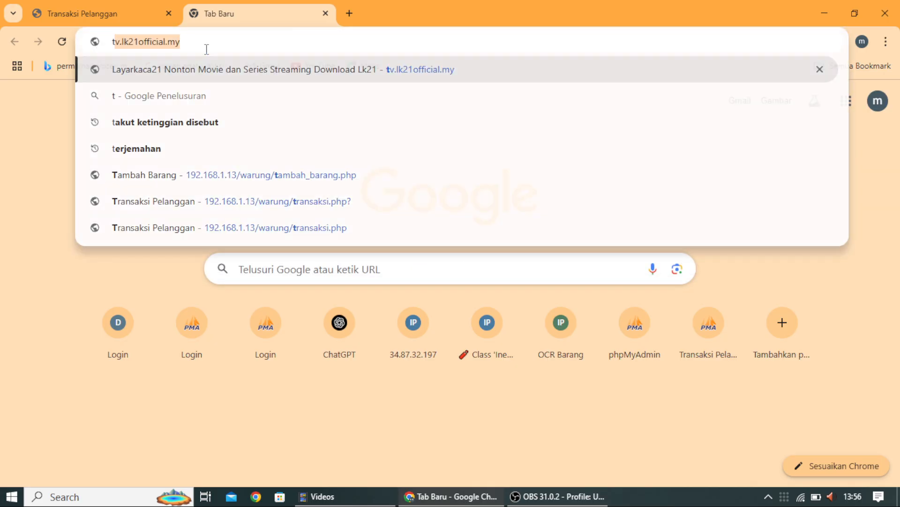
pyautogui.press('BackSpace')
pyautogui.press('BackSpace')
pyautogui.write('tele')
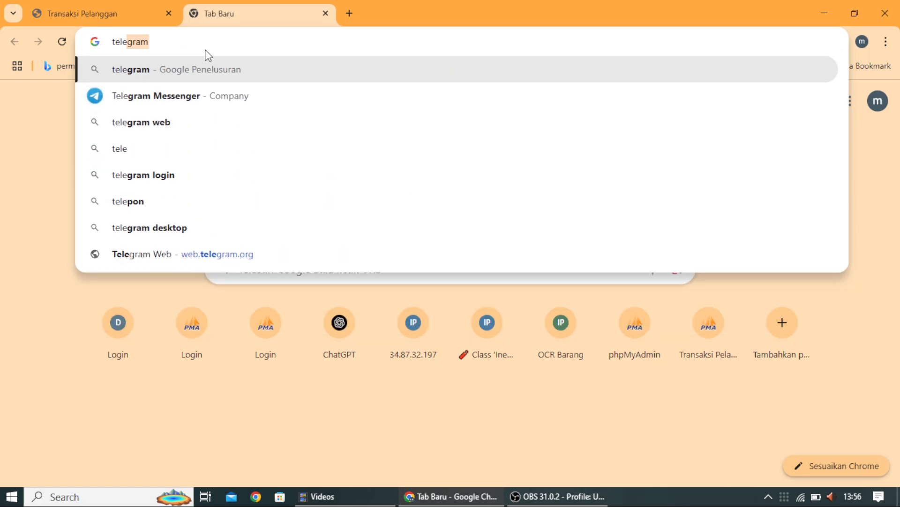
pyautogui.write('g')
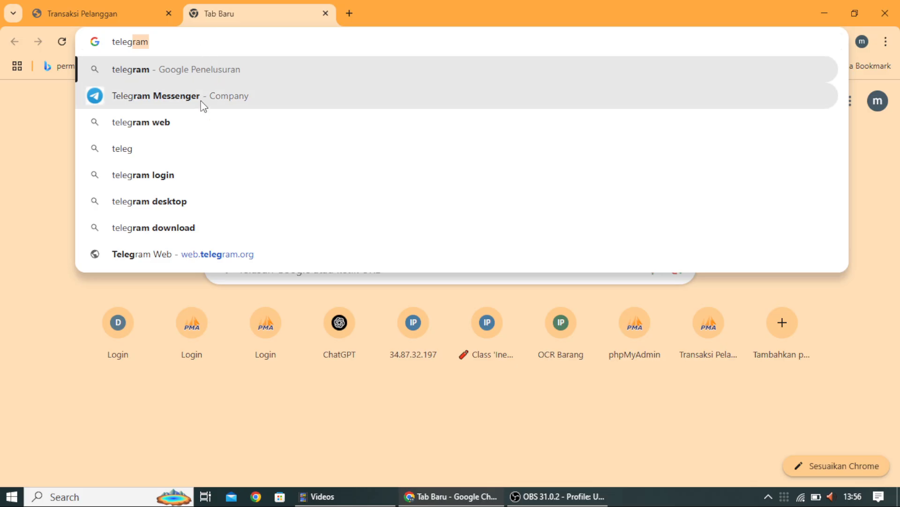
pyautogui.click(203, 115)
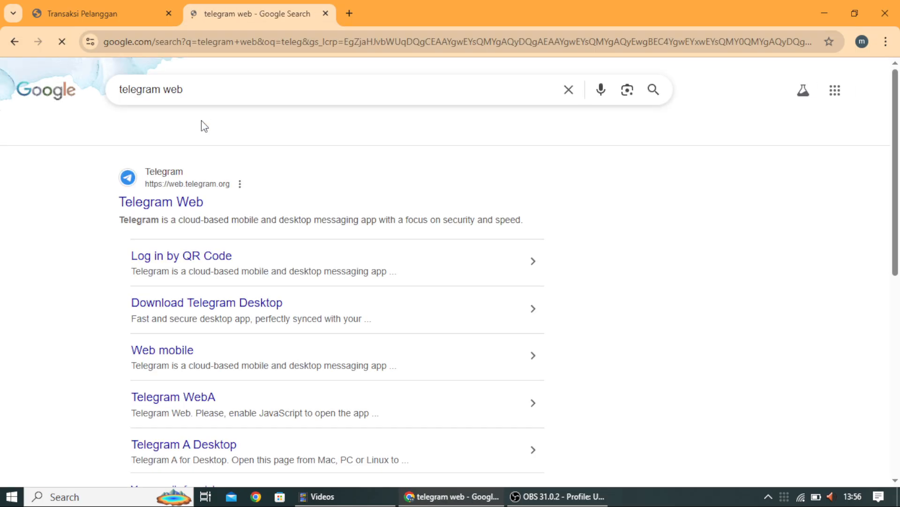
# Step: Open Telegram Web, allow its notifications, and return to the Transaksi Pembelian tab
pyautogui.click(194, 201)
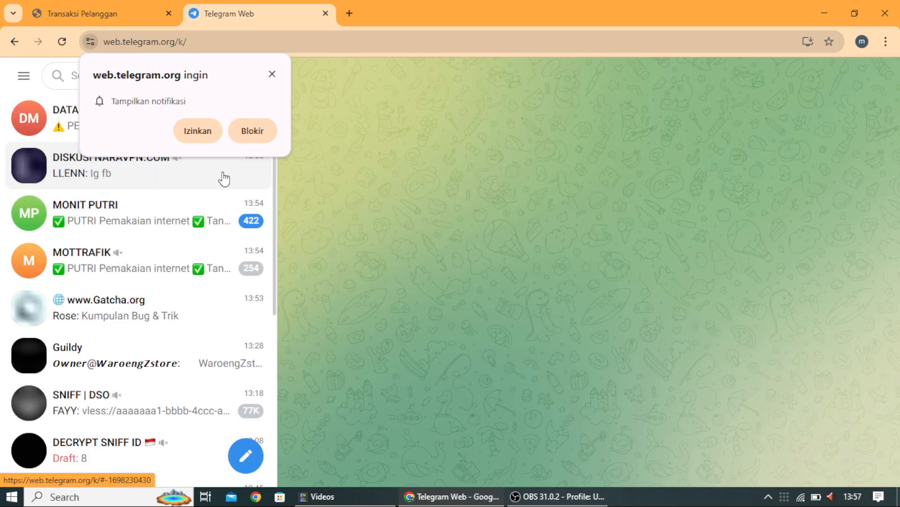
pyautogui.click(192, 131)
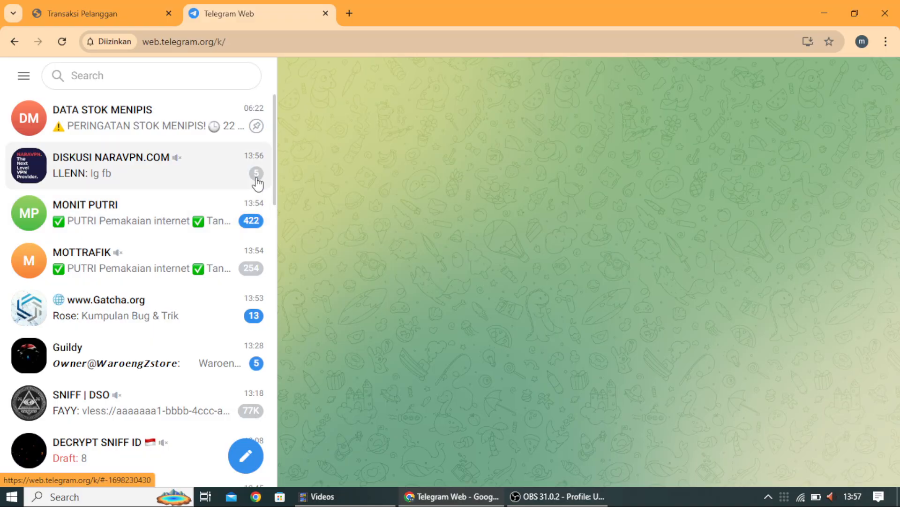
pyautogui.click(100, 14)
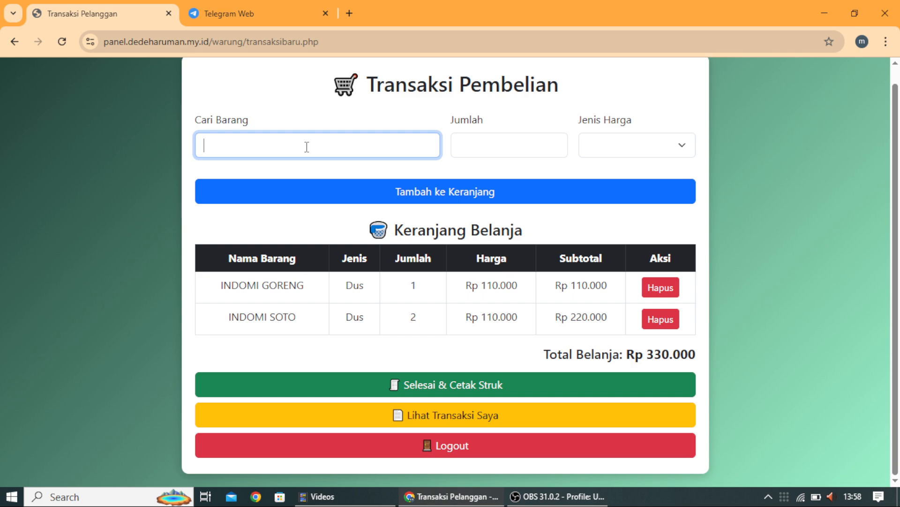
# Step: Search 'pop' and add POP MIE BASO, quantity 1 at Rp 85.000, to the cart
pyautogui.write('pop')
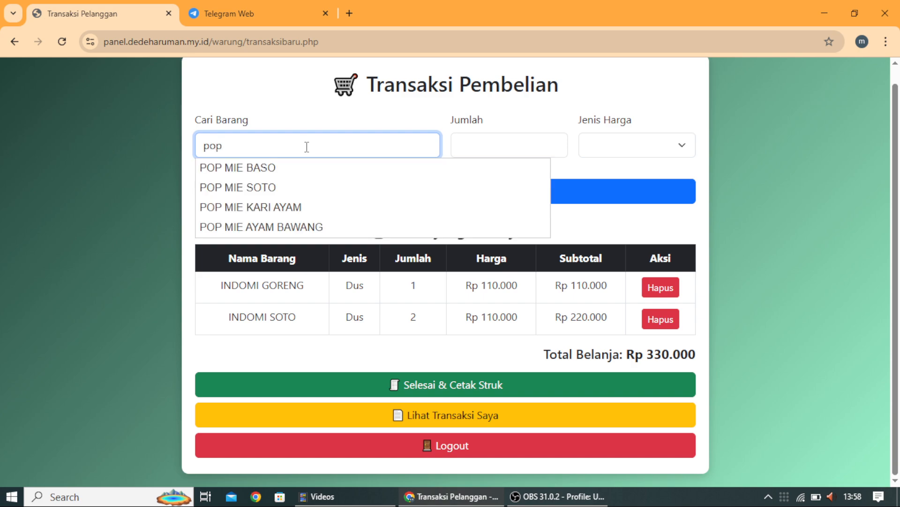
pyautogui.click(303, 170)
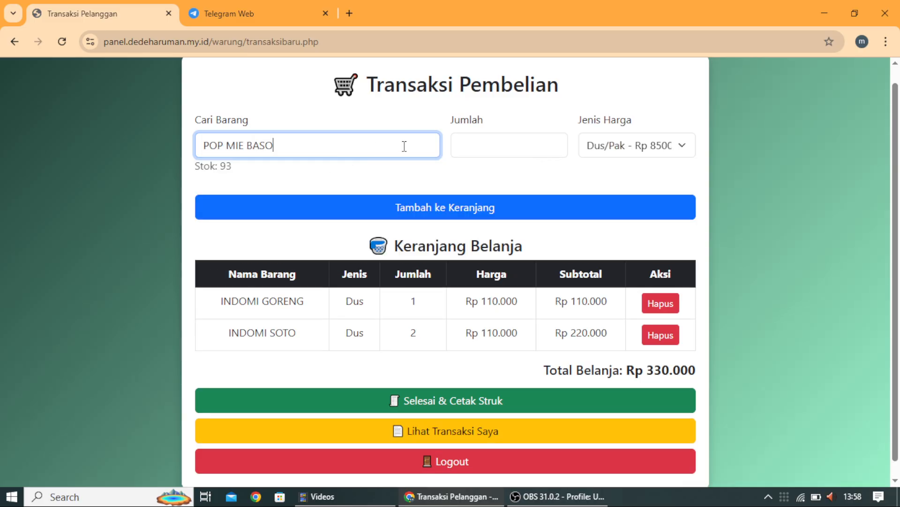
pyautogui.click(468, 152)
pyautogui.write('1')
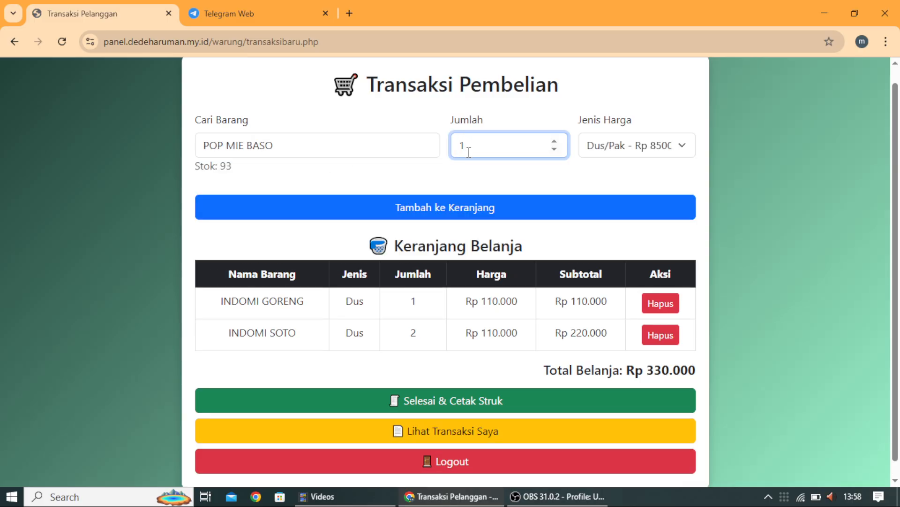
pyautogui.click(439, 207)
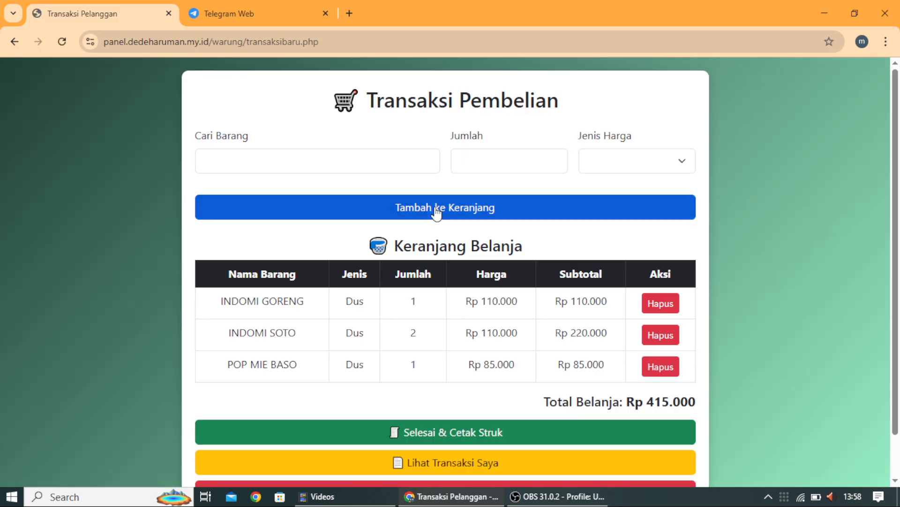
pyautogui.click(246, 158)
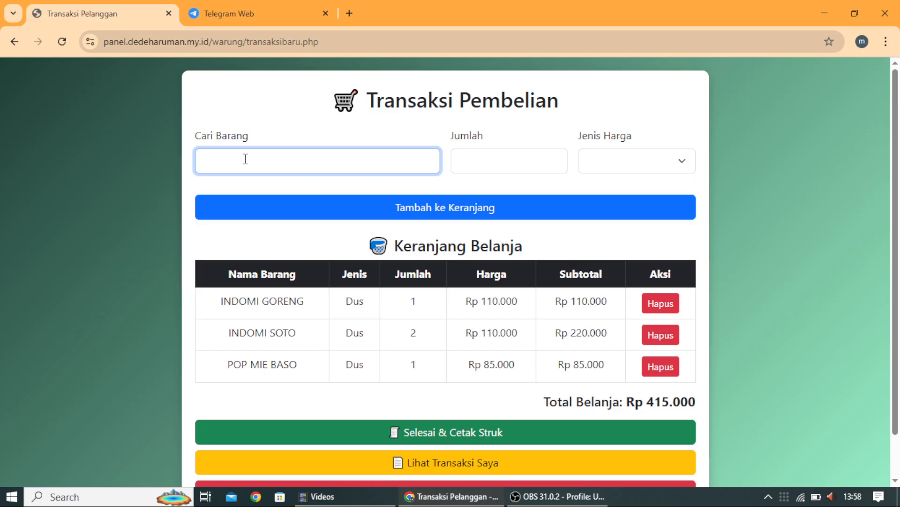
# Step: Search 'filter' and add GUDANG GARAM FILTER, quantity 1 at the Dus/Pak price Rp 270.000
pyautogui.write('f')
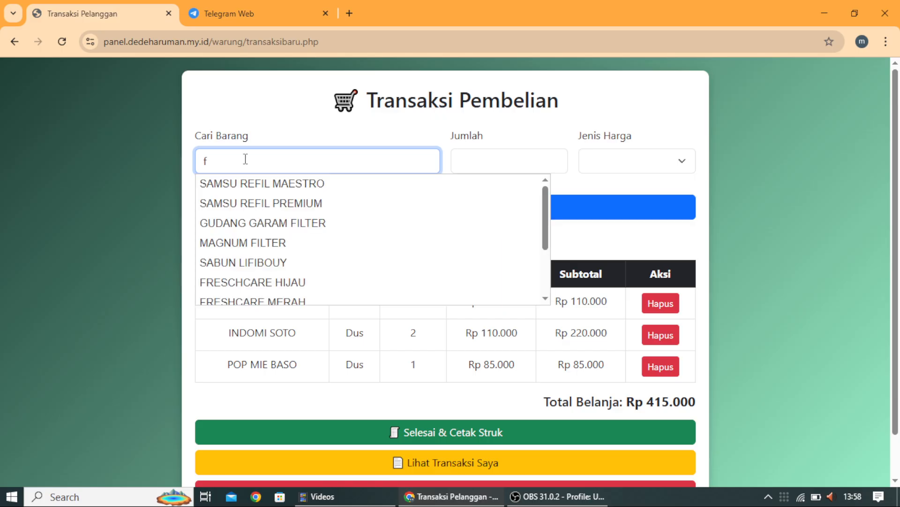
pyautogui.write('ilter')
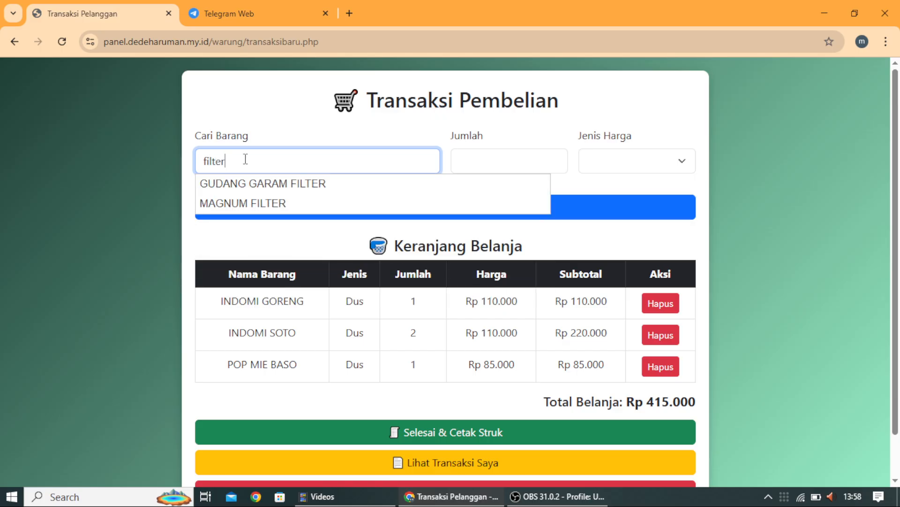
pyautogui.click(241, 190)
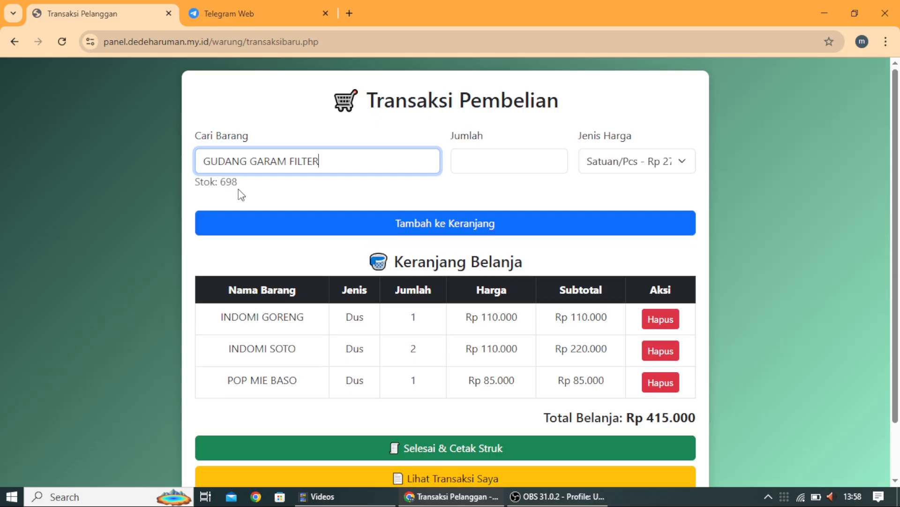
pyautogui.click(472, 158)
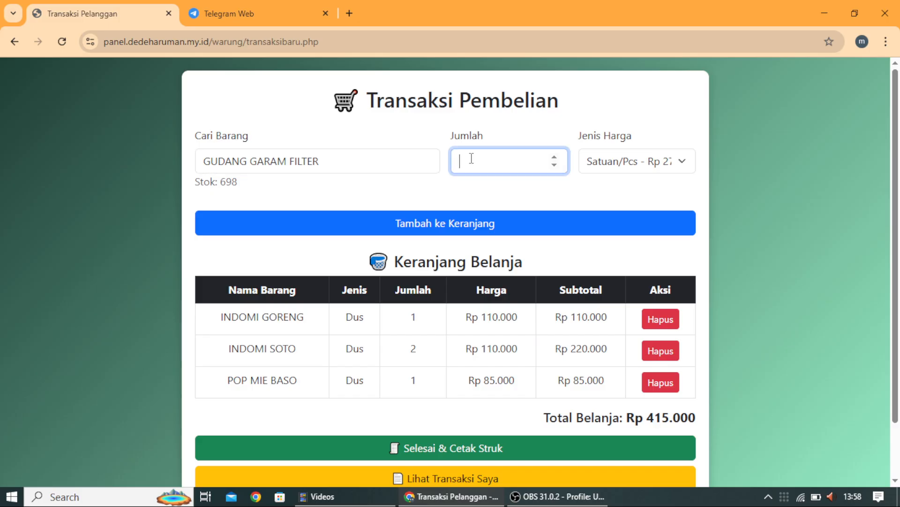
pyautogui.write('1')
pyautogui.click(659, 162)
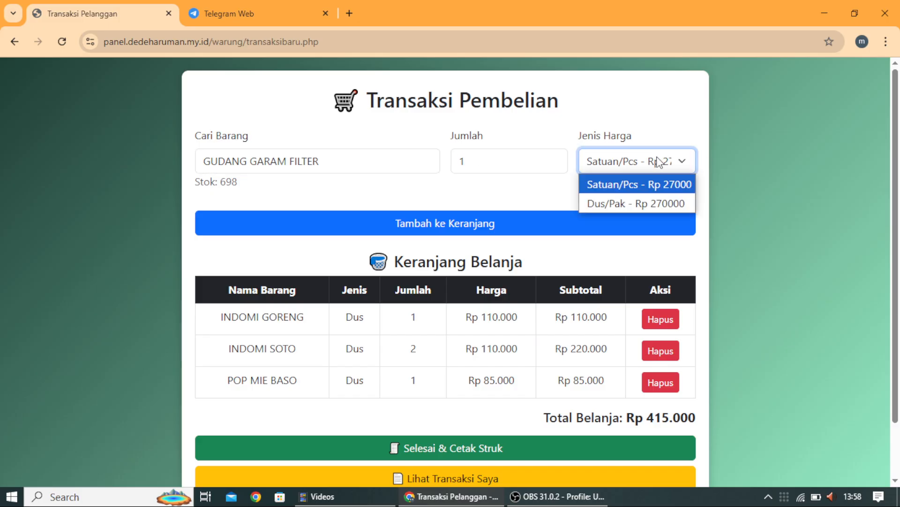
pyautogui.click(651, 198)
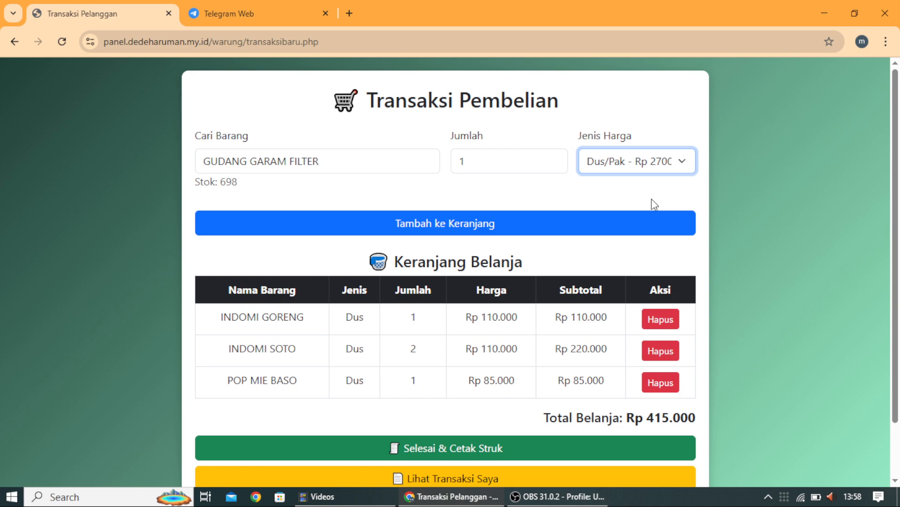
pyautogui.click(488, 223)
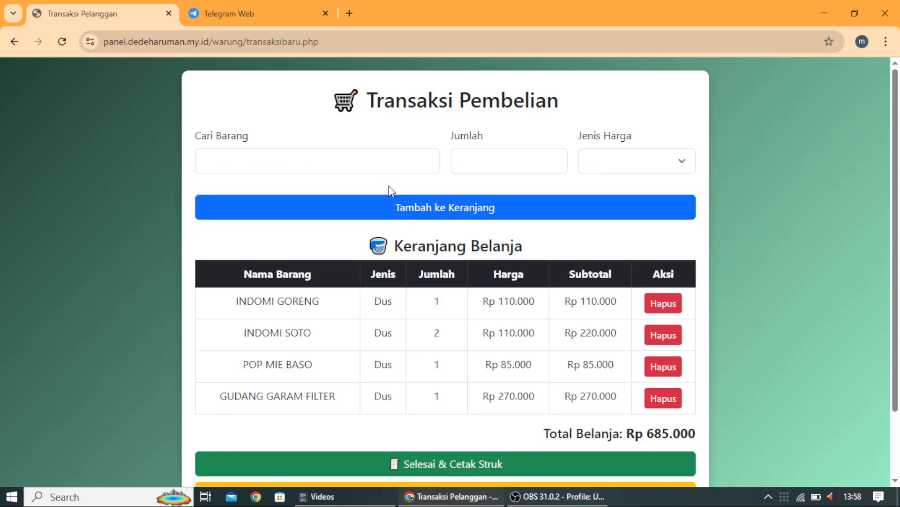
pyautogui.click(368, 158)
# Step: Search '1' and add SAMPURNA MILD 16, quantity 1 at the Dus/Pak price Rp 350.000
pyautogui.write('1')
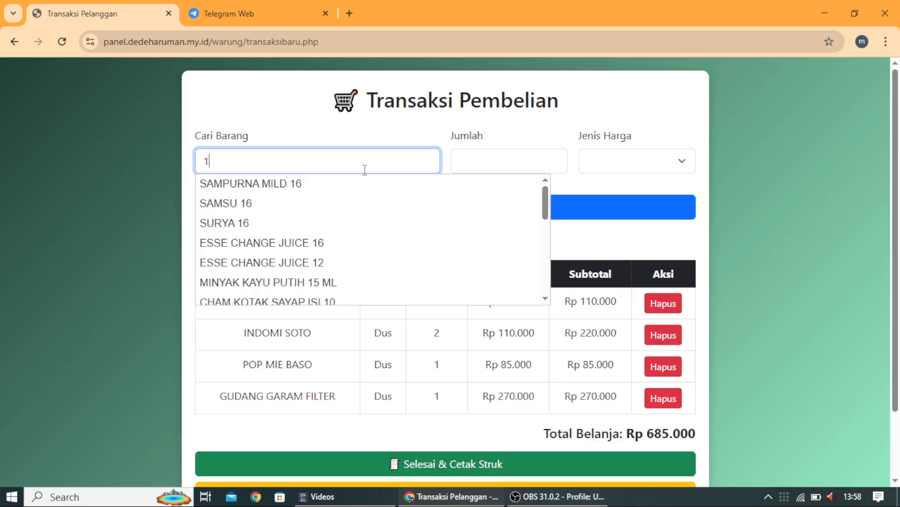
pyautogui.click(353, 186)
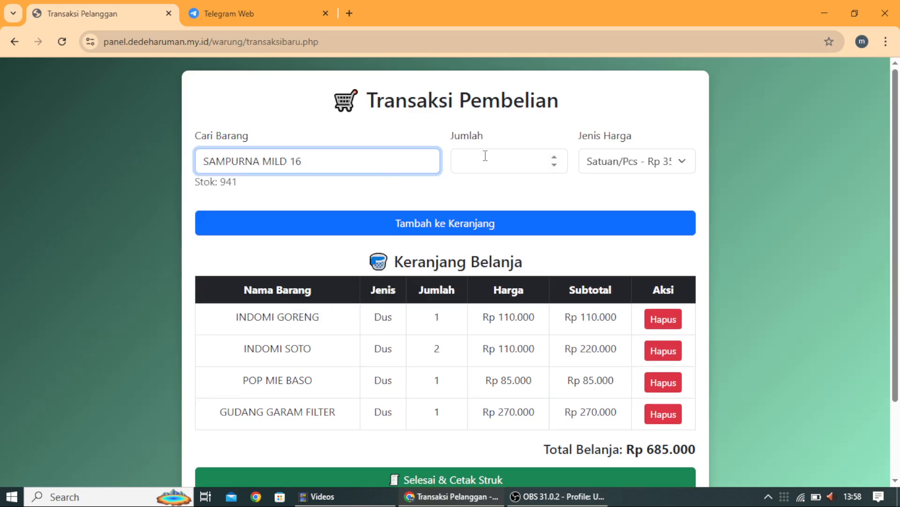
pyautogui.click(484, 156)
pyautogui.write('1')
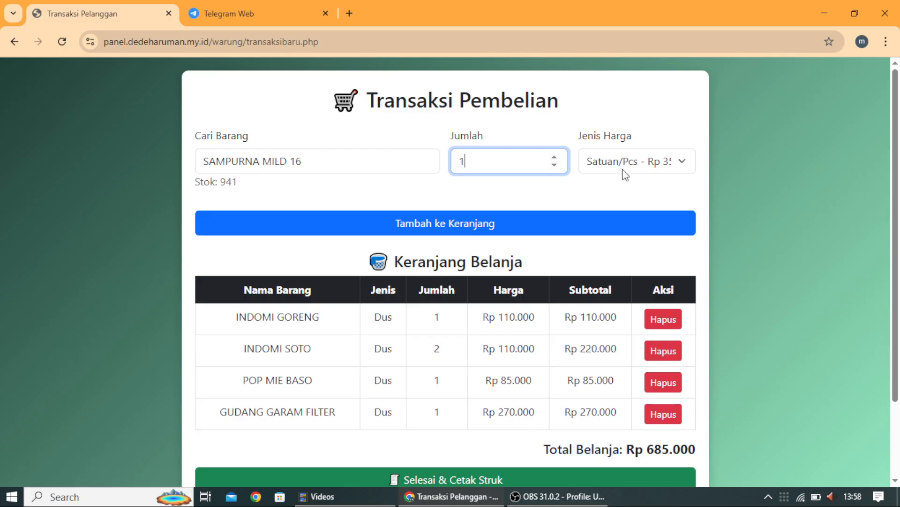
pyautogui.click(636, 169)
pyautogui.click(640, 202)
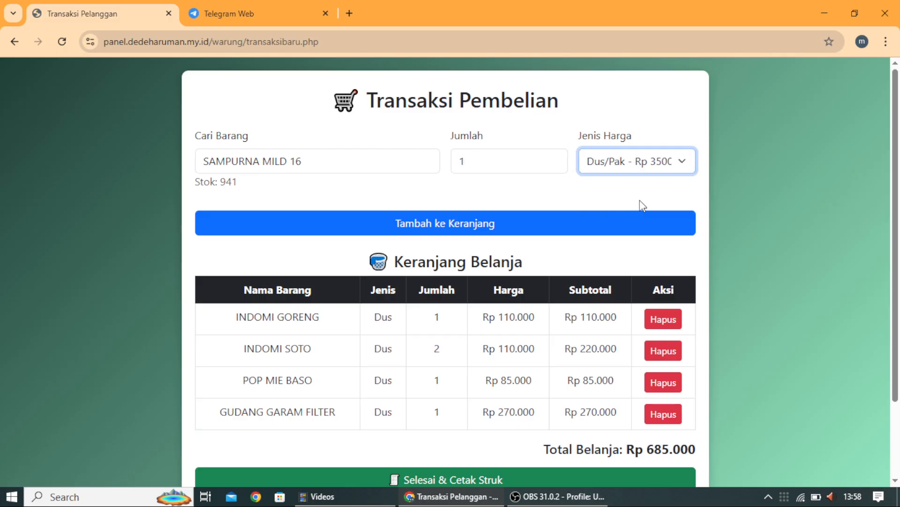
pyautogui.scroll(-2, 375, 371)
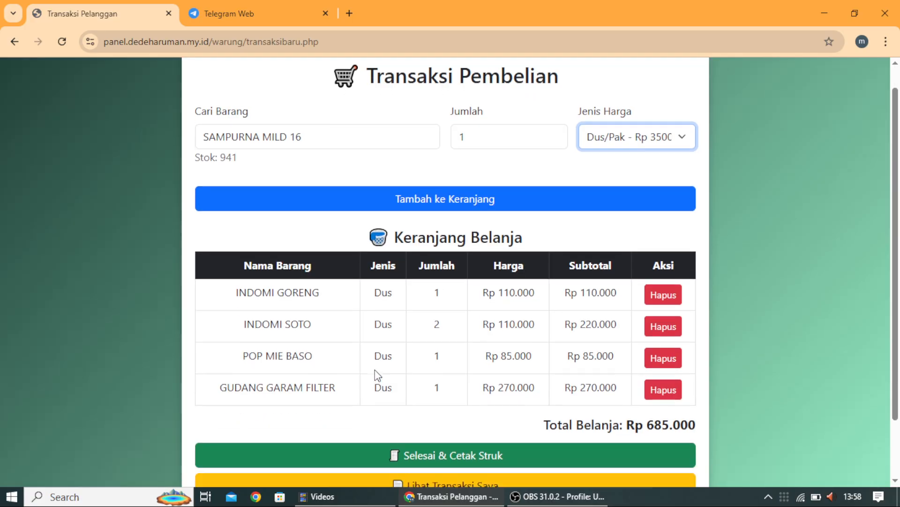
pyautogui.scroll(1, 375, 371)
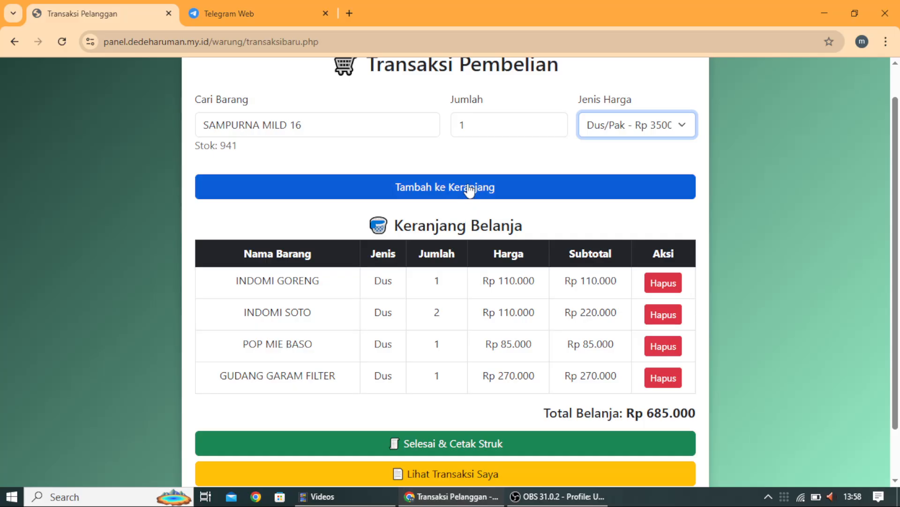
pyautogui.click(468, 185)
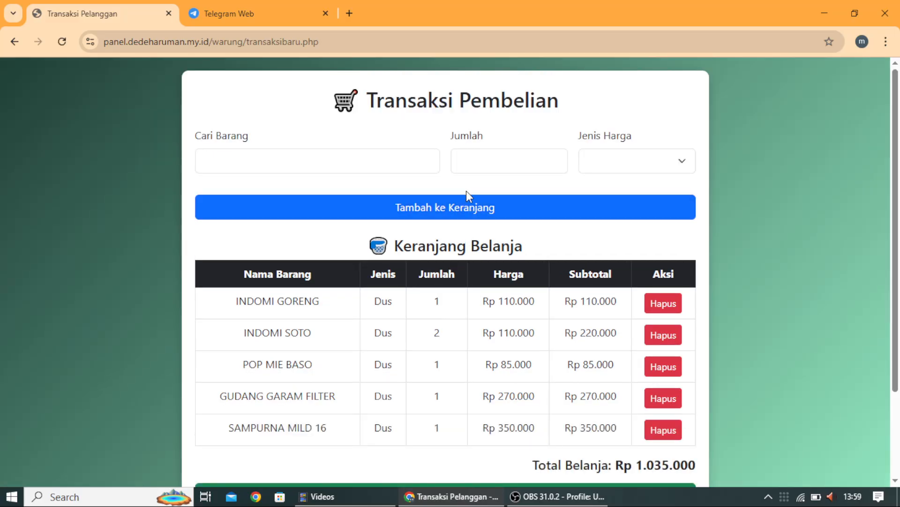
pyautogui.scroll(-1, 419, 293)
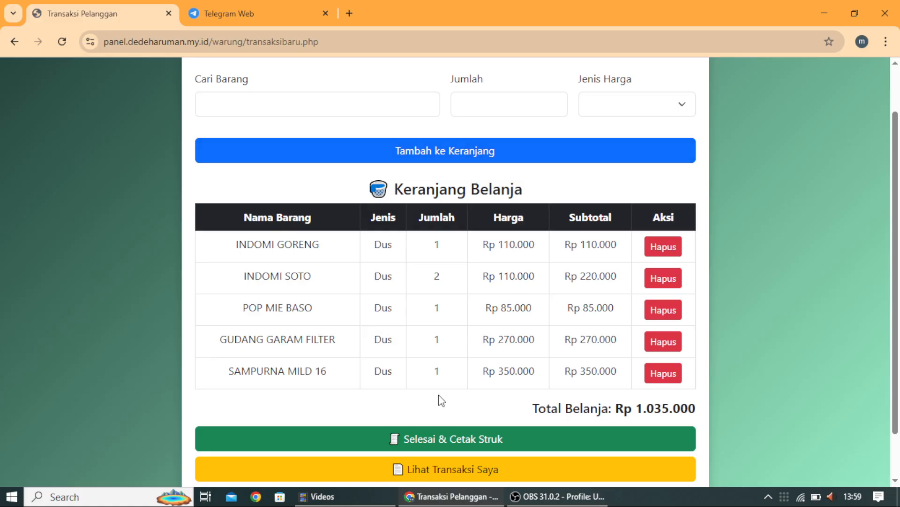
pyautogui.scroll(-1, 443, 342)
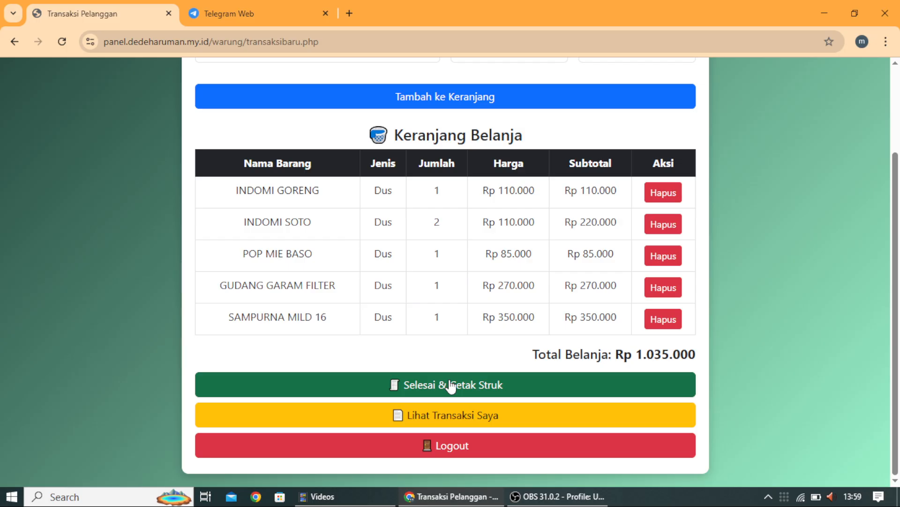
# Step: Check out with Selesai & Cetak Struk, review the receipt, then switch to Telegram Web
pyautogui.click(450, 385)
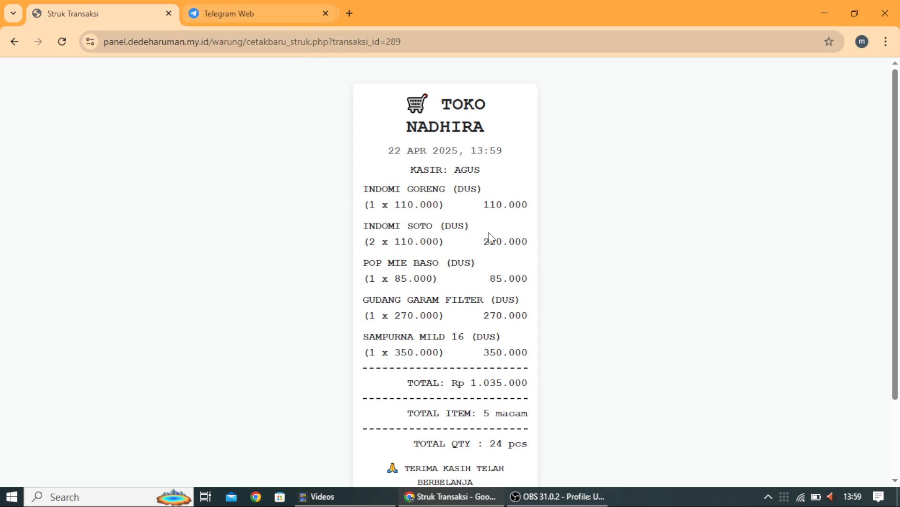
pyautogui.scroll(-2, 490, 236)
pyautogui.scroll(2, 518, 247)
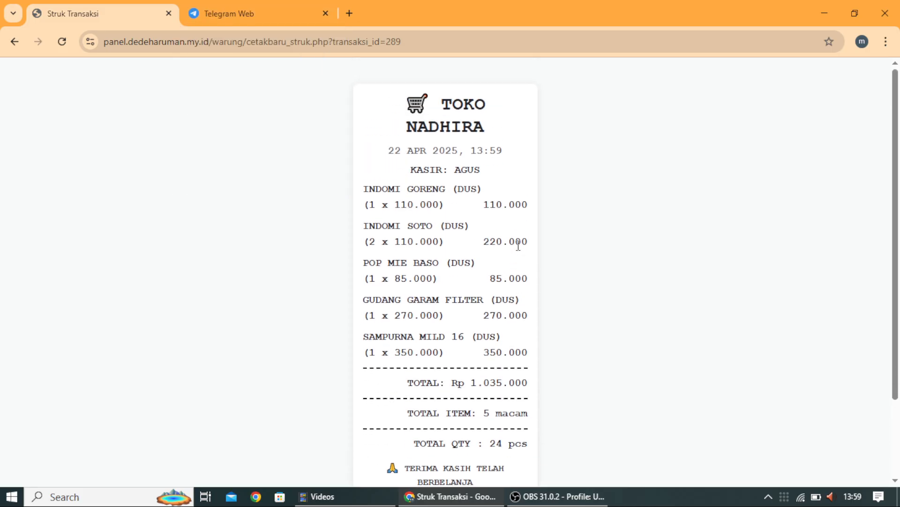
pyautogui.scroll(-3, 518, 244)
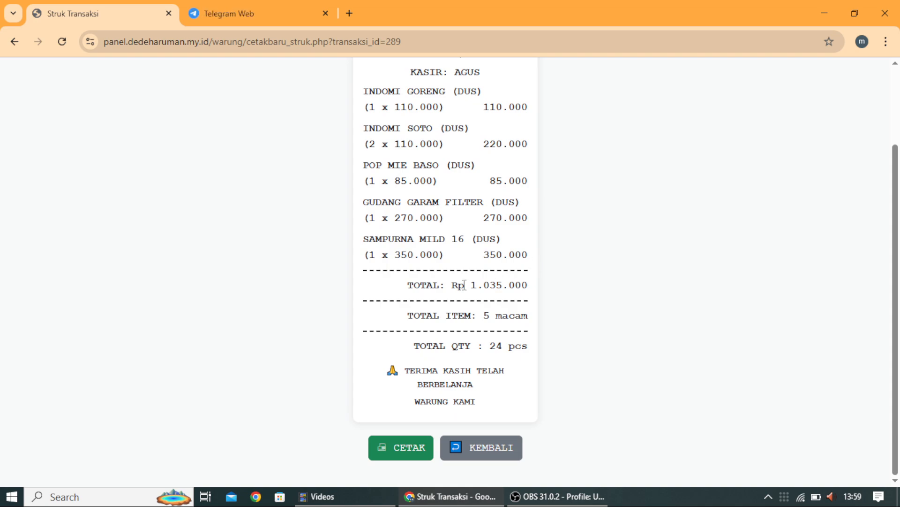
pyautogui.scroll(2, 464, 284)
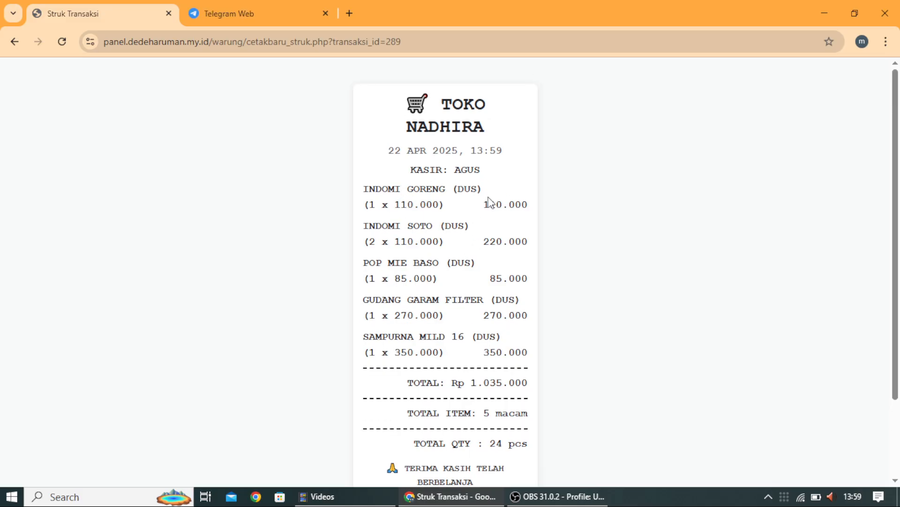
pyautogui.scroll(-1, 494, 204)
pyautogui.scroll(-1, 494, 204)
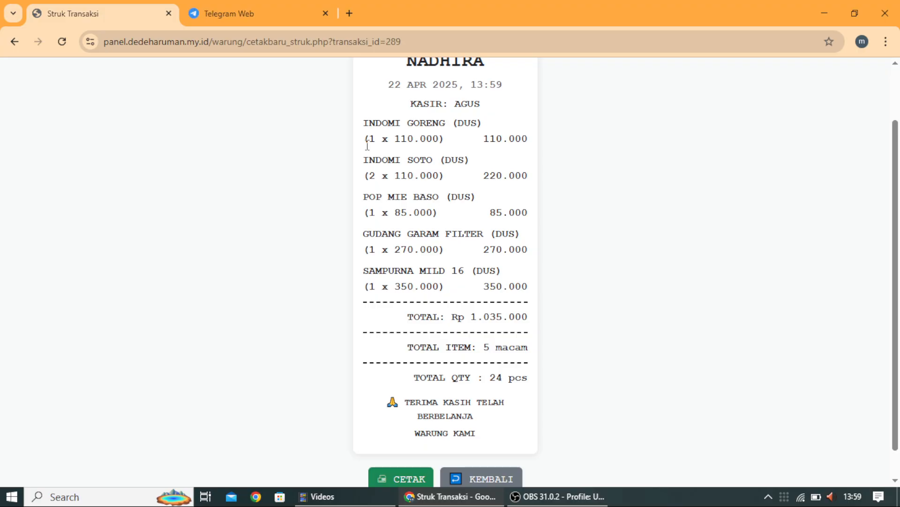
pyautogui.scroll(2, 371, 153)
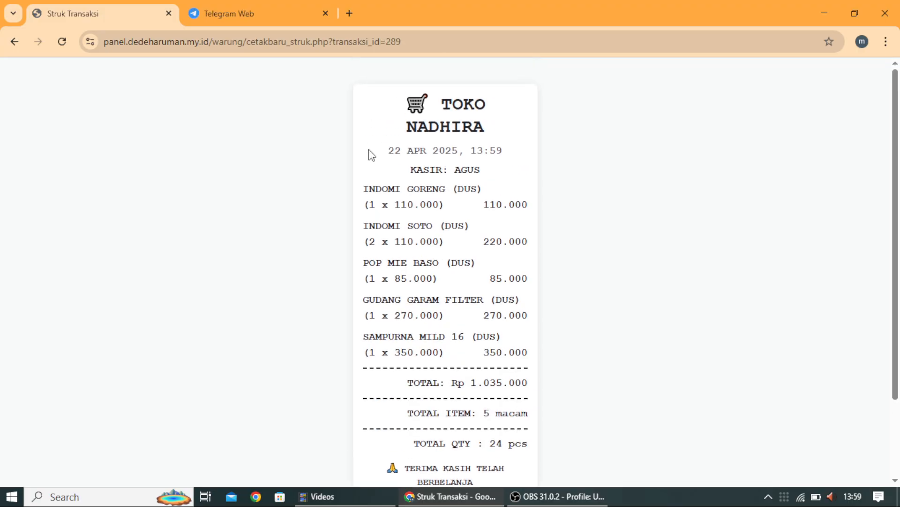
pyautogui.click(233, 10)
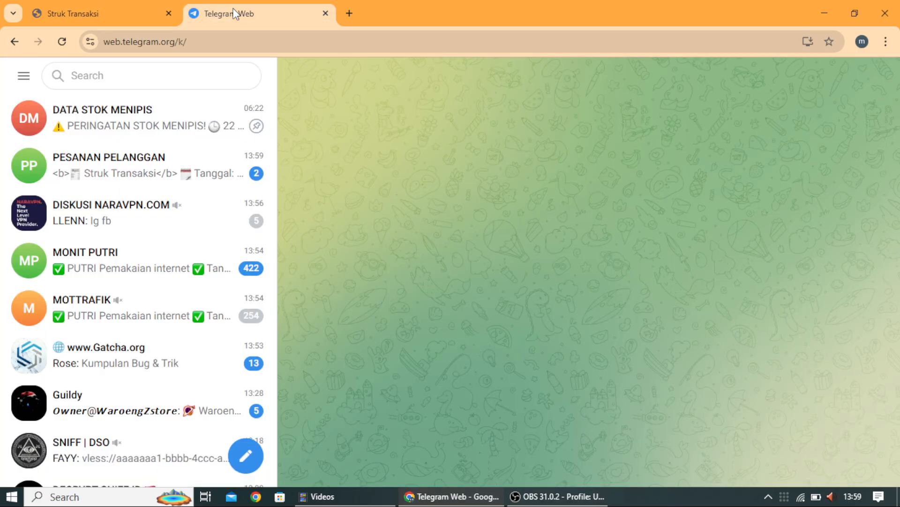
# Step: Open the PESANAN PELANGGAN chat, read the new Struk Transaksi message, then return to the receipt page
pyautogui.click(160, 175)
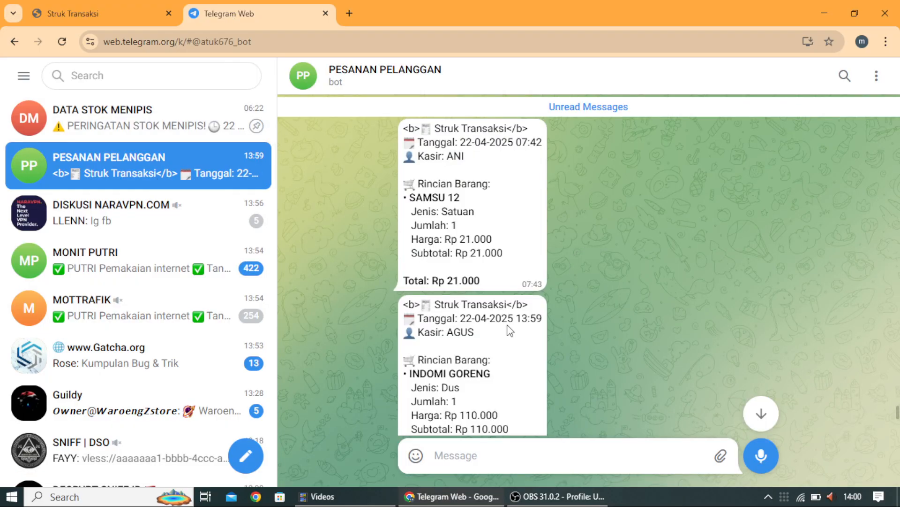
pyautogui.scroll(-3, 506, 324)
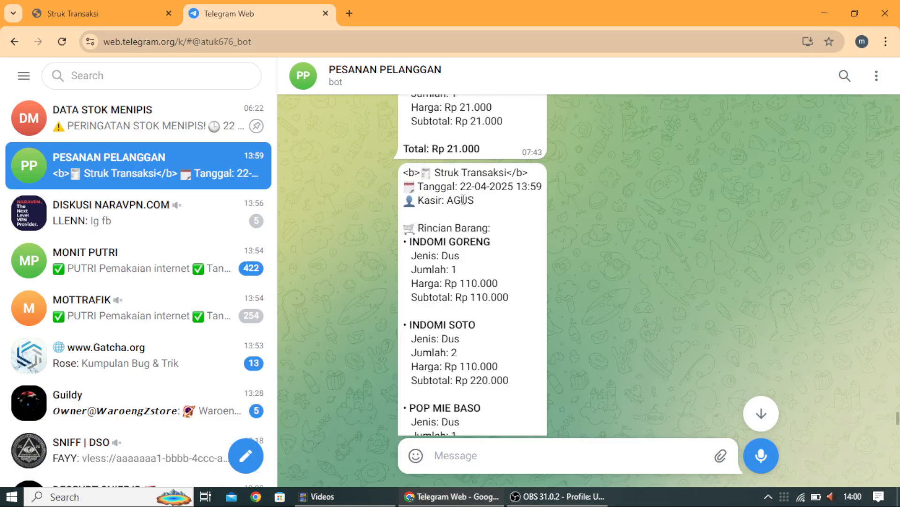
pyautogui.moveTo(464, 200); pyautogui.dragTo(454, 200)
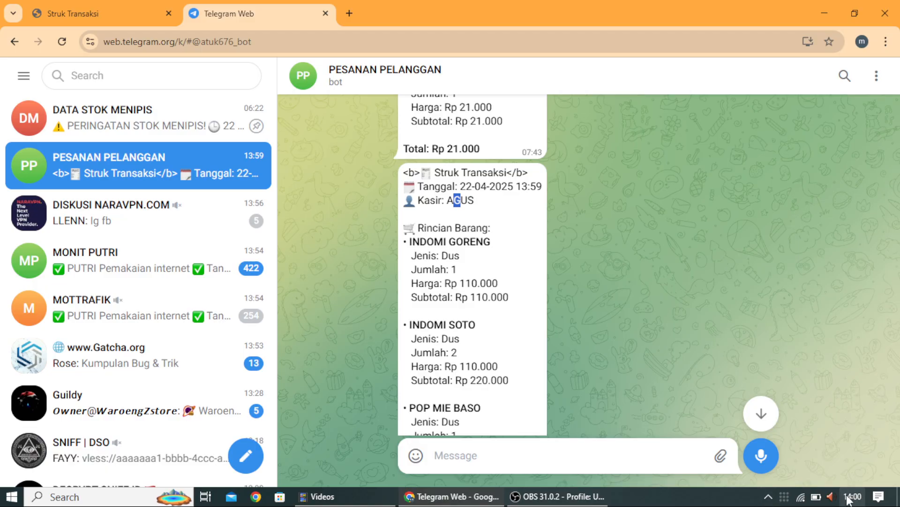
pyautogui.moveTo(857, 501)
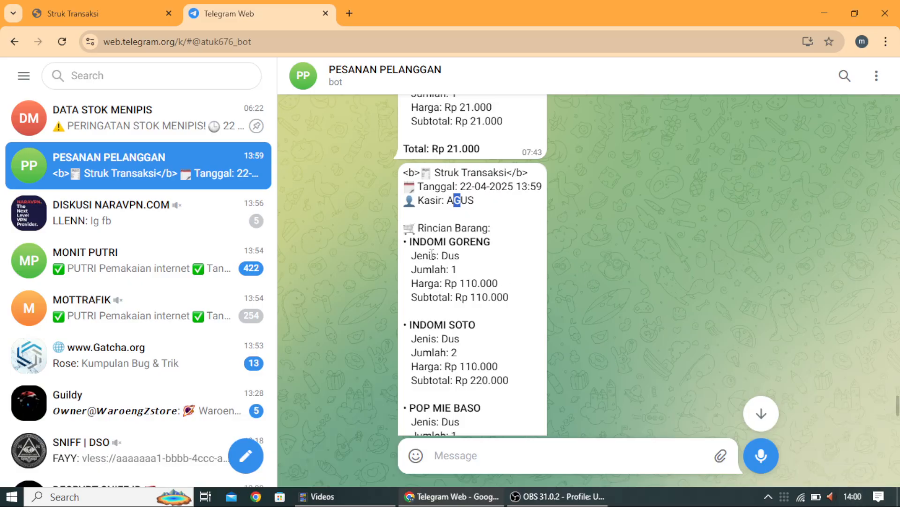
pyautogui.scroll(-2, 432, 255)
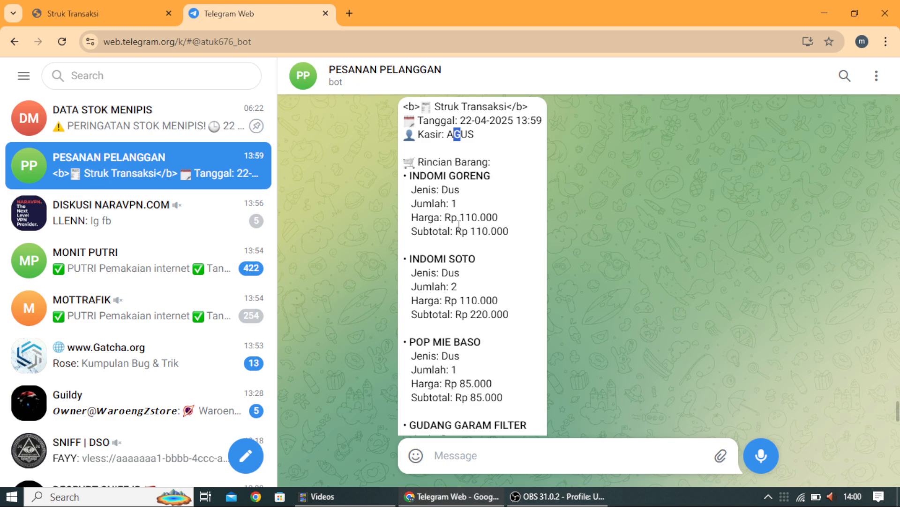
pyautogui.scroll(-2, 485, 256)
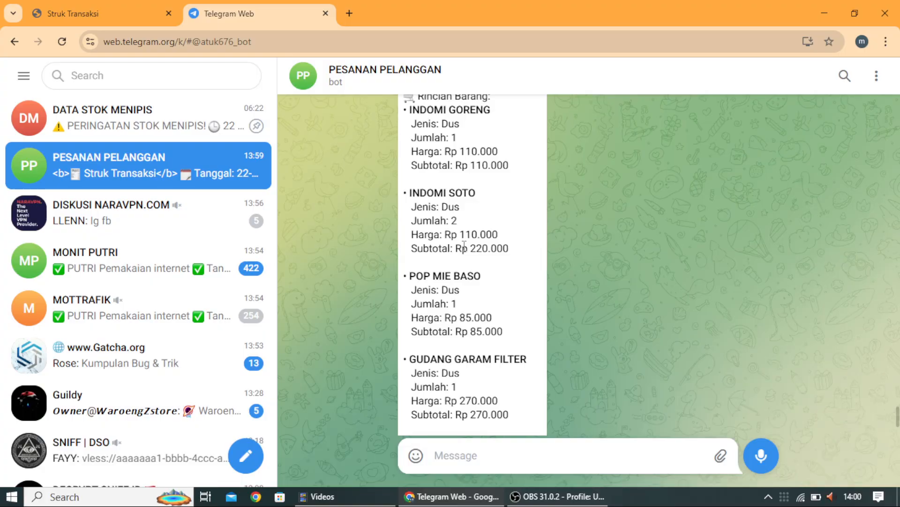
pyautogui.scroll(-3, 499, 247)
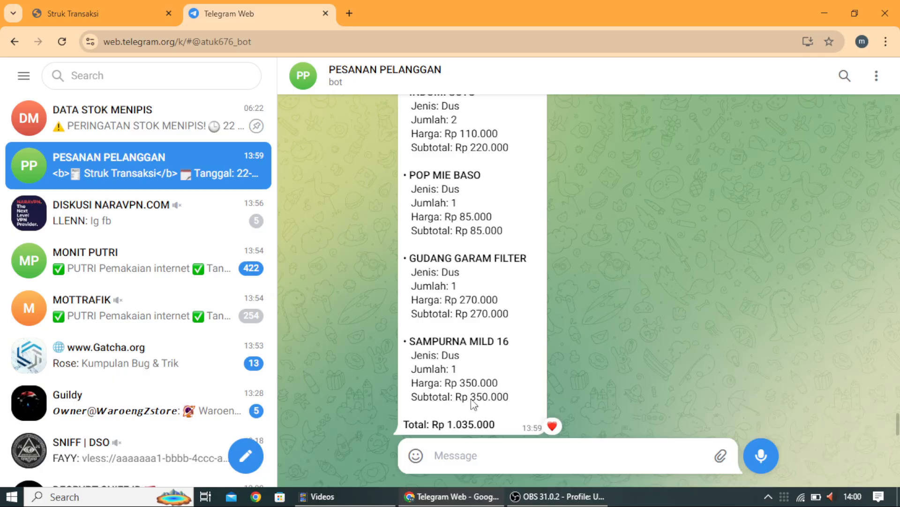
pyautogui.click(165, 7)
# Step: Leave the receipt for the Transaksi Pembelian page and log out of the cashier account
pyautogui.scroll(-2, 372, 166)
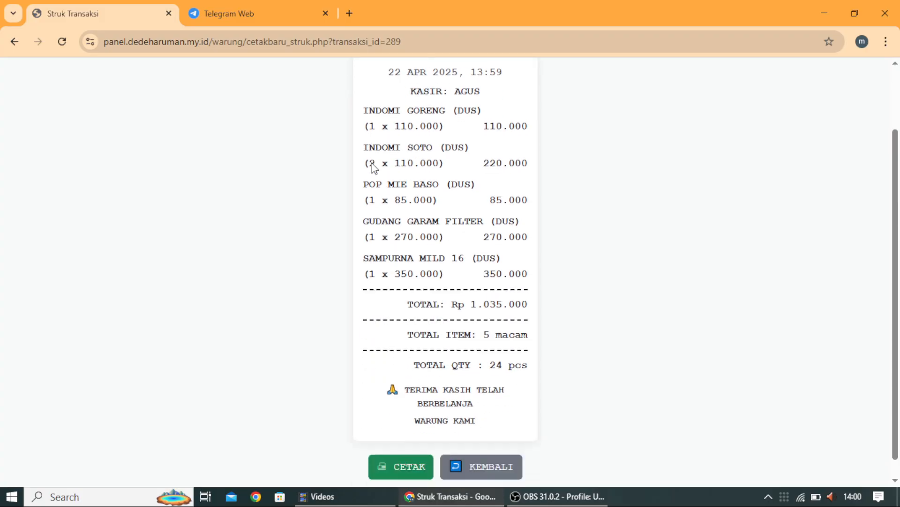
pyautogui.scroll(-1, 373, 167)
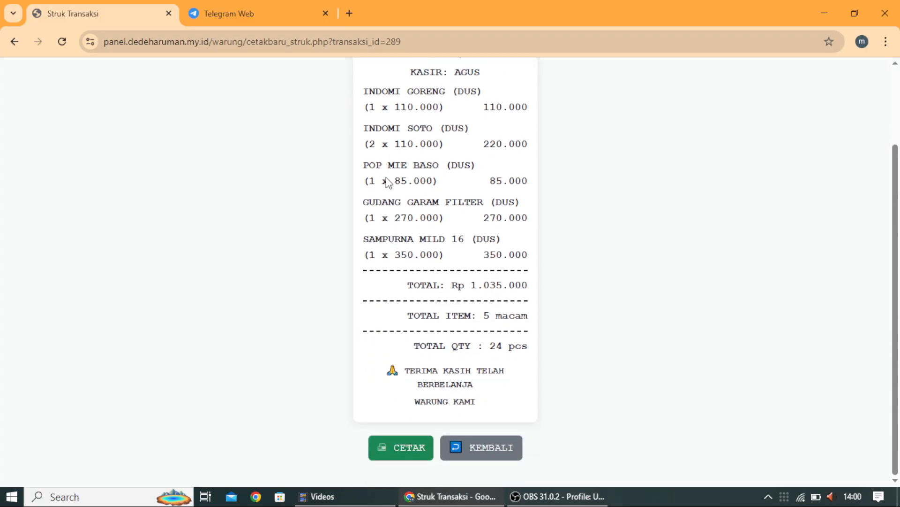
pyautogui.click(482, 448)
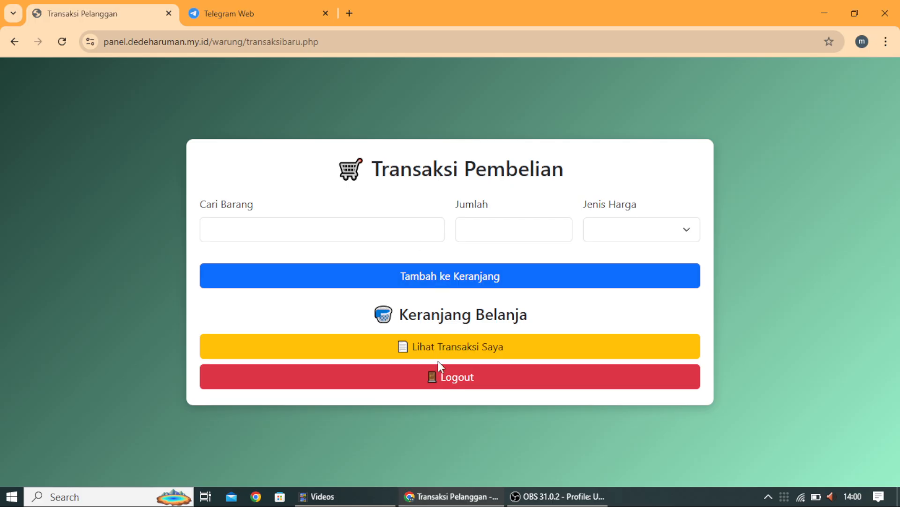
pyautogui.click(447, 380)
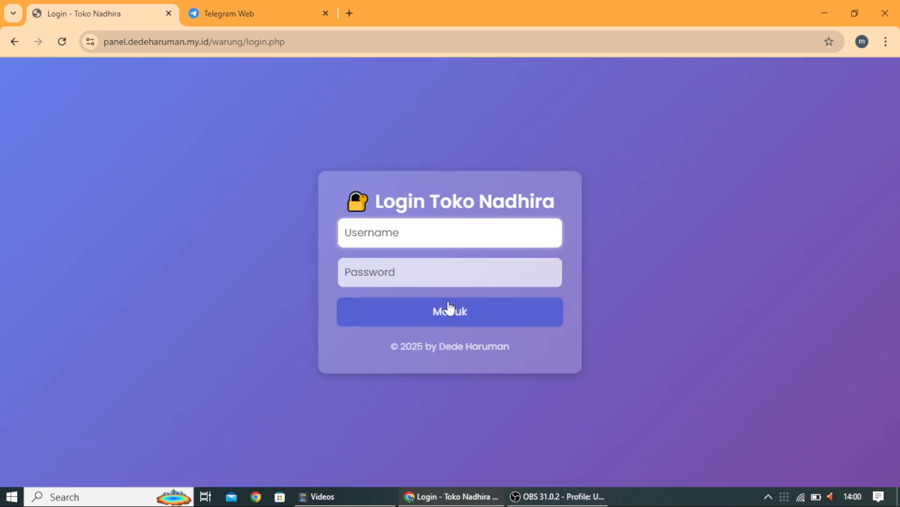
# Step: Log in with the saved username and its password, then dismiss the password breach warning
pyautogui.click(450, 229)
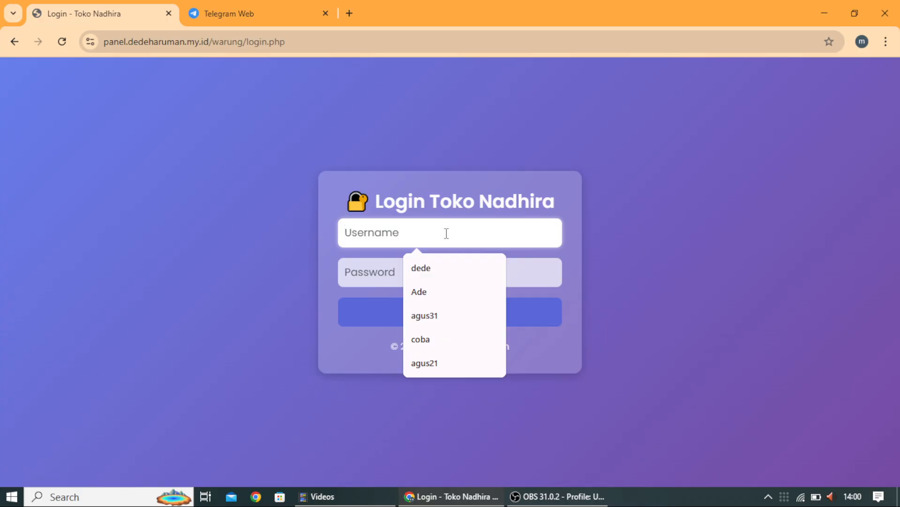
pyautogui.write('c')
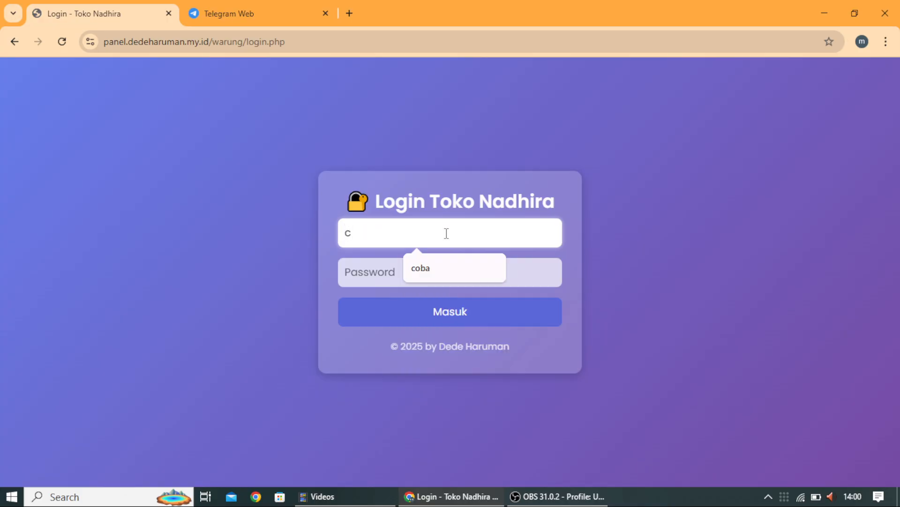
pyautogui.click(422, 274)
pyautogui.click(399, 280)
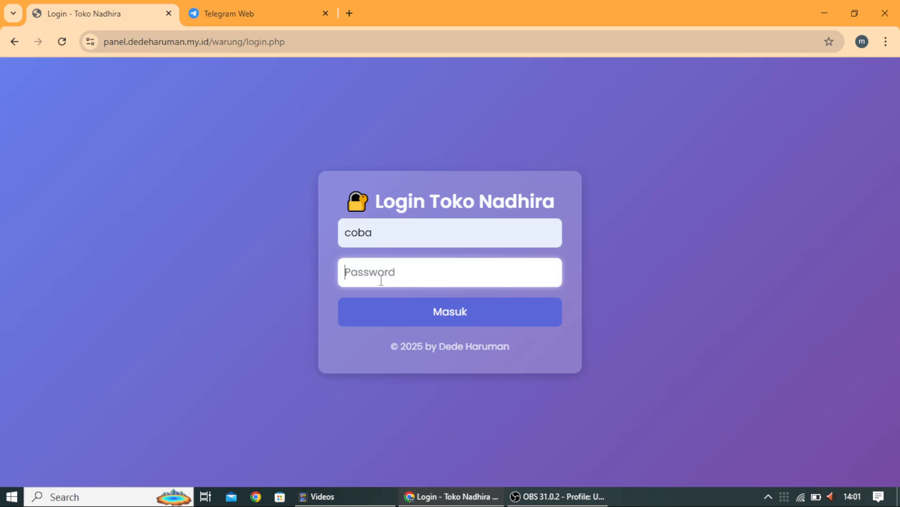
pyautogui.write('••••')
pyautogui.click(409, 315)
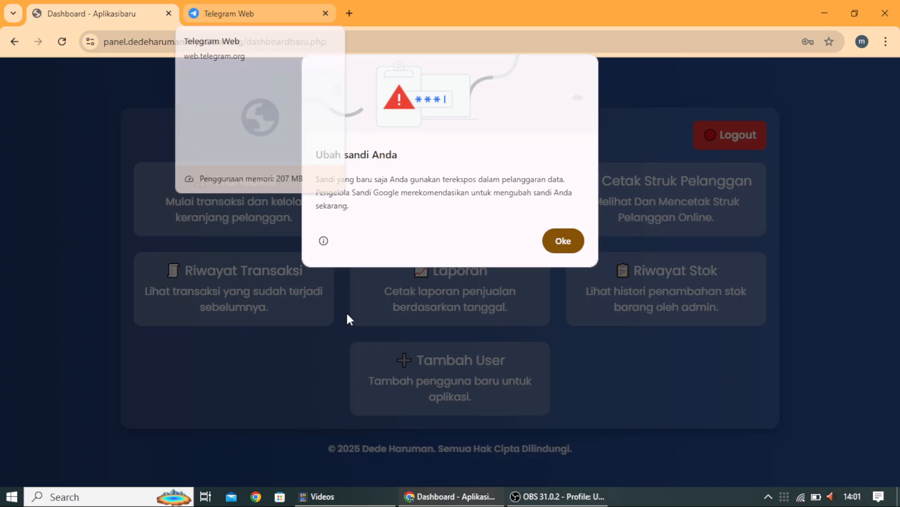
pyautogui.click(563, 238)
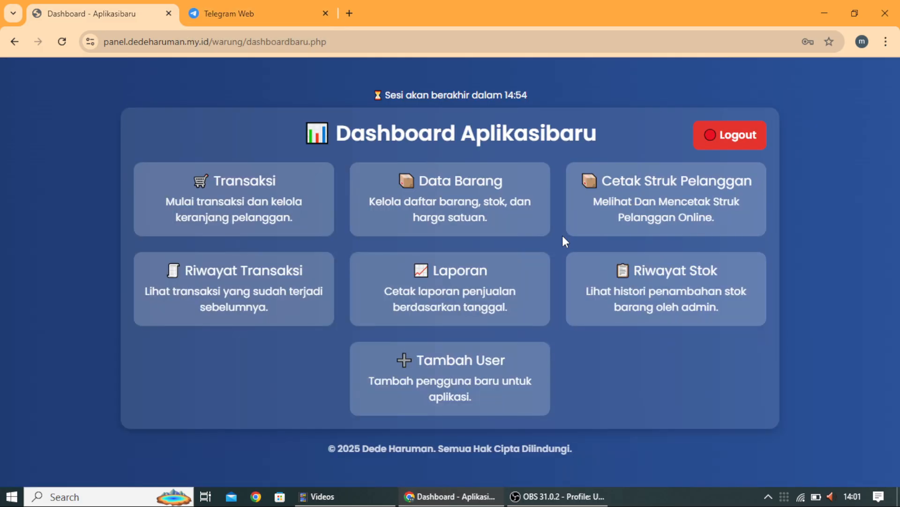
# Step: Review transaction 289's receipt, then return to the dashboard and open Data Barang
pyautogui.click(641, 188)
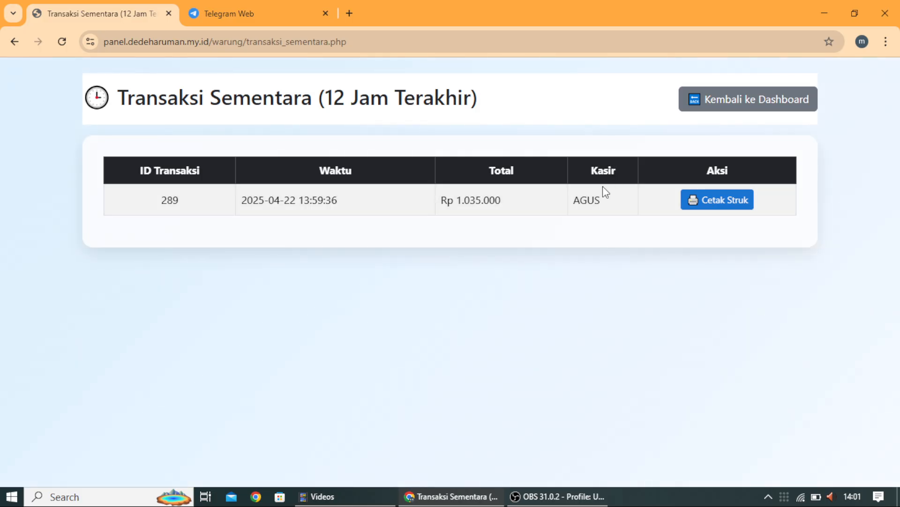
pyautogui.click(710, 203)
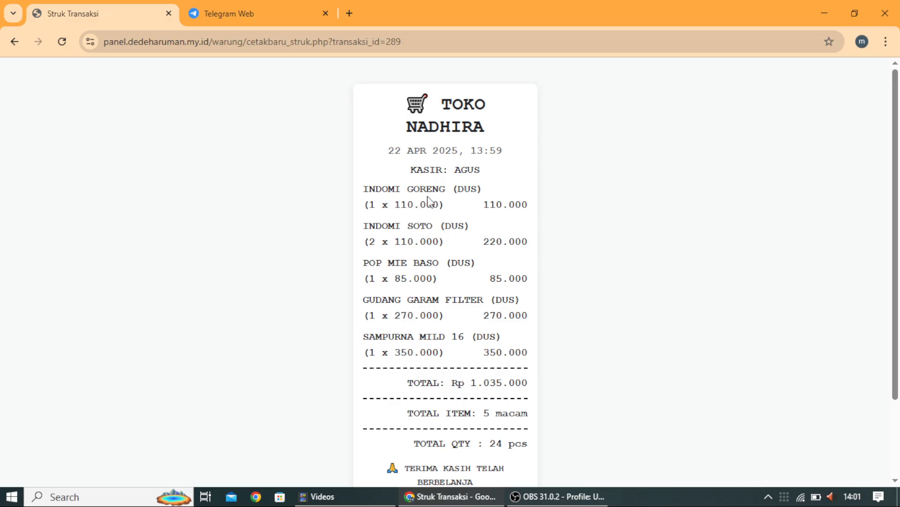
pyautogui.scroll(-3, 426, 201)
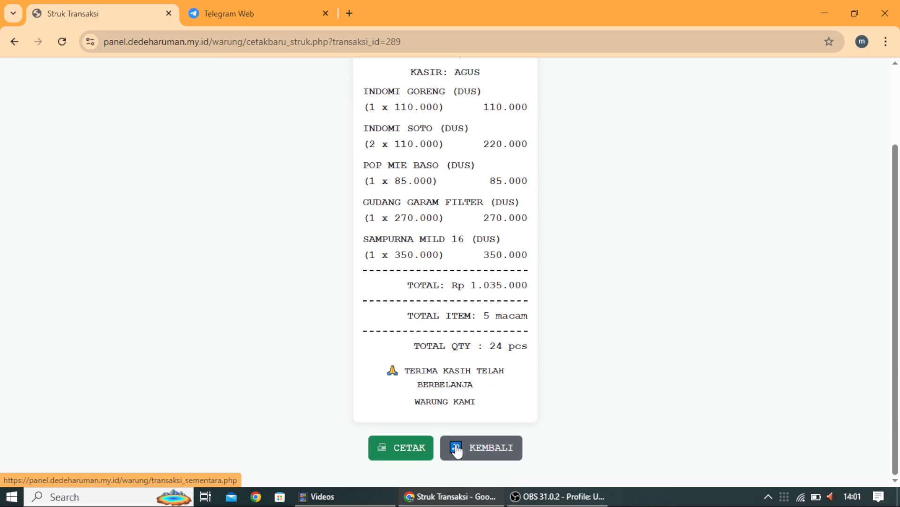
pyautogui.click(470, 452)
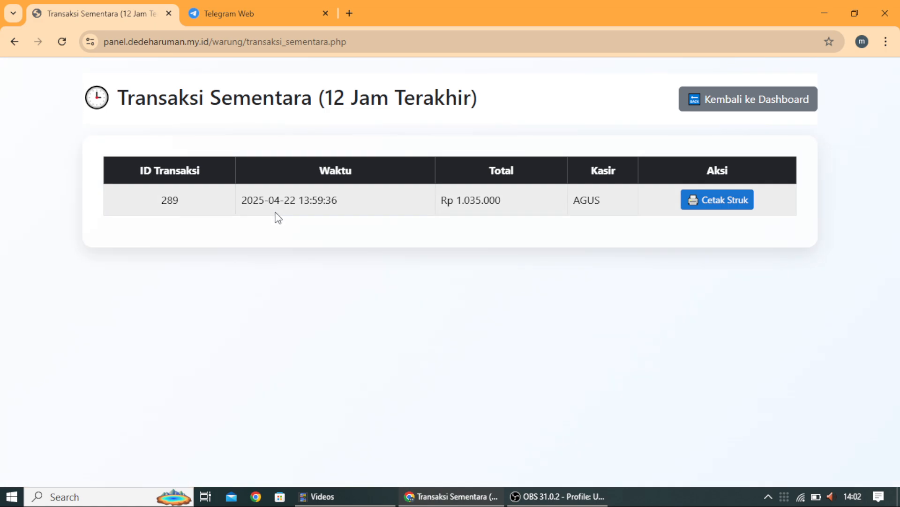
pyautogui.click(738, 108)
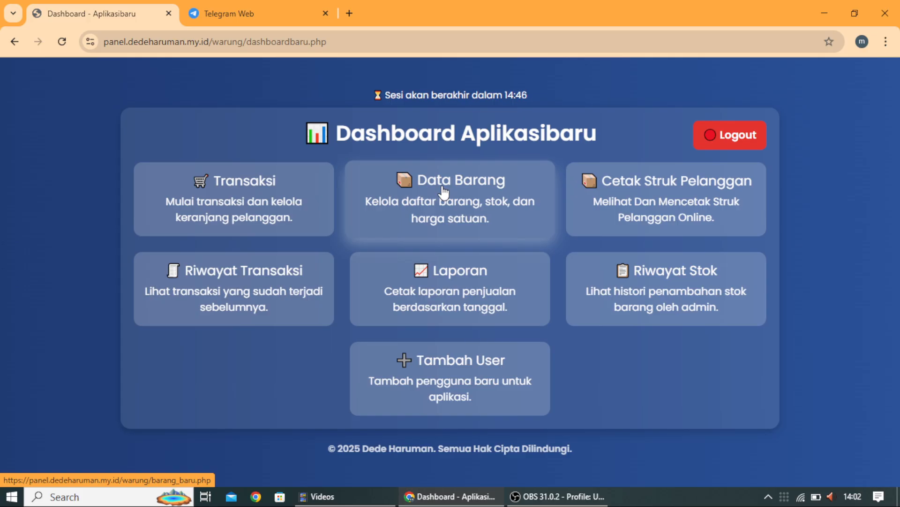
pyautogui.click(453, 190)
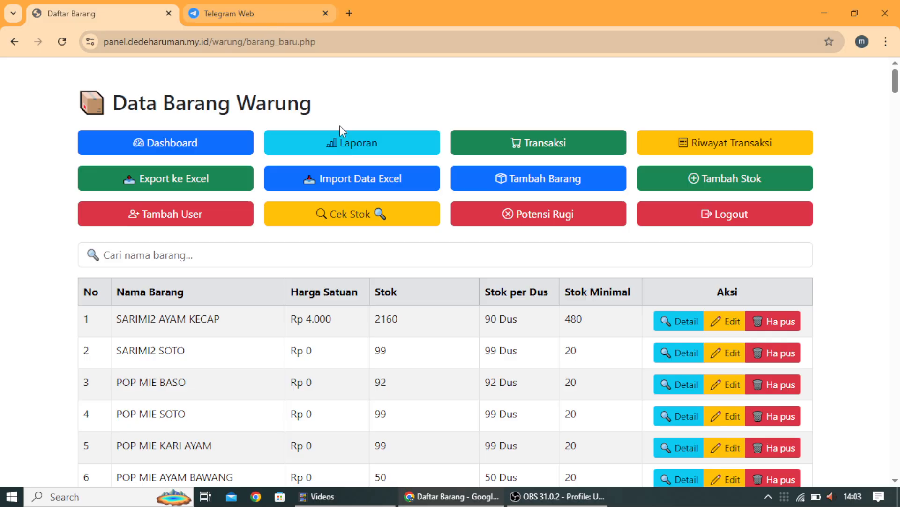
# Step: Run Cek Stok for low-stock items and switch to Telegram to see the new alert
pyautogui.click(372, 212)
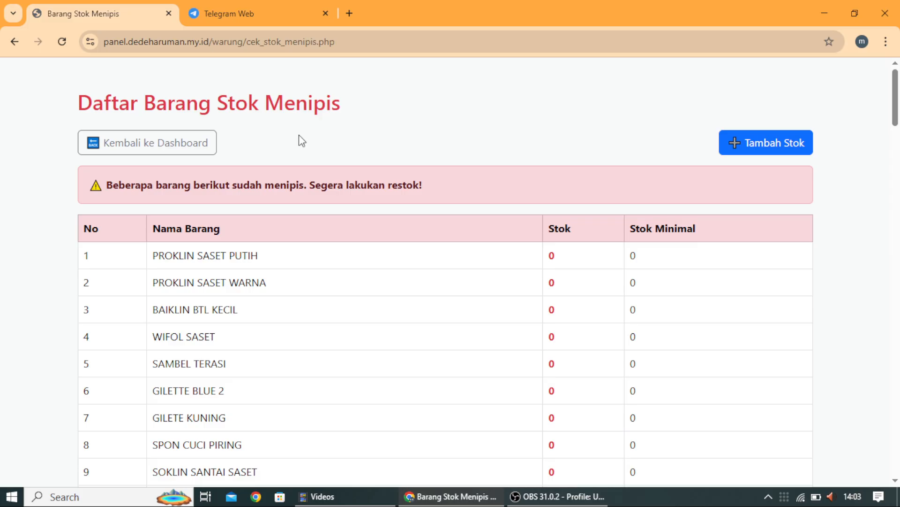
pyautogui.click(224, 11)
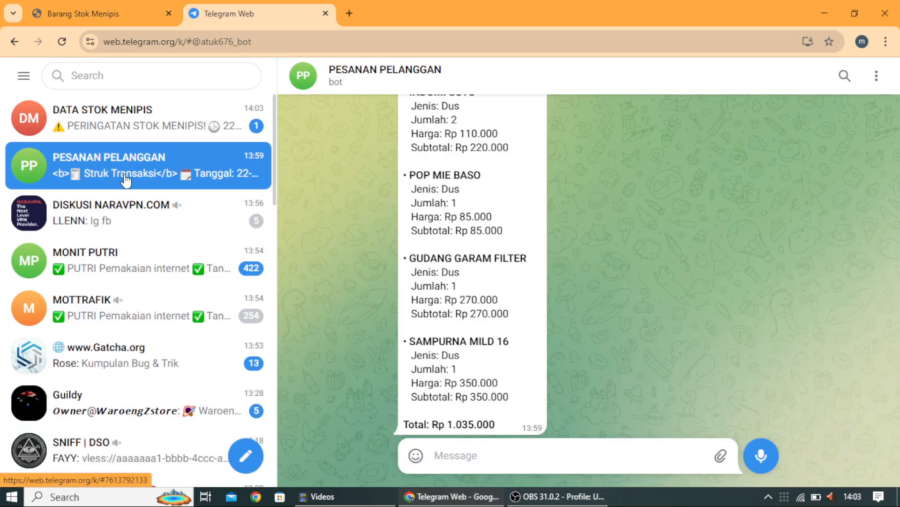
# Step: Read the PERINGATAN STOK MENIPIS alert in DATA STOK MENIPIS, then return to the low-stock list
pyautogui.scroll(-1, 132, 167)
pyautogui.scroll(-1, 134, 173)
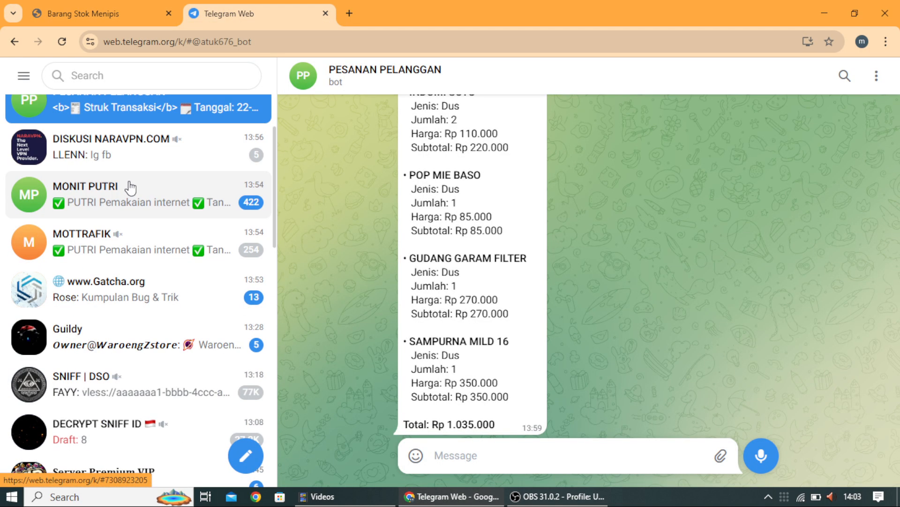
pyautogui.scroll(2, 129, 186)
pyautogui.click(142, 129)
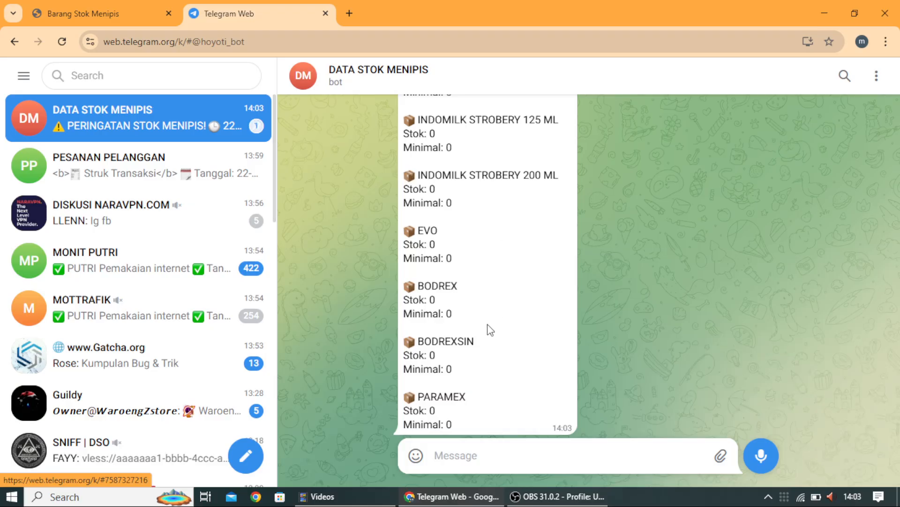
pyautogui.scroll(10, 486, 323)
pyautogui.scroll(15, 486, 324)
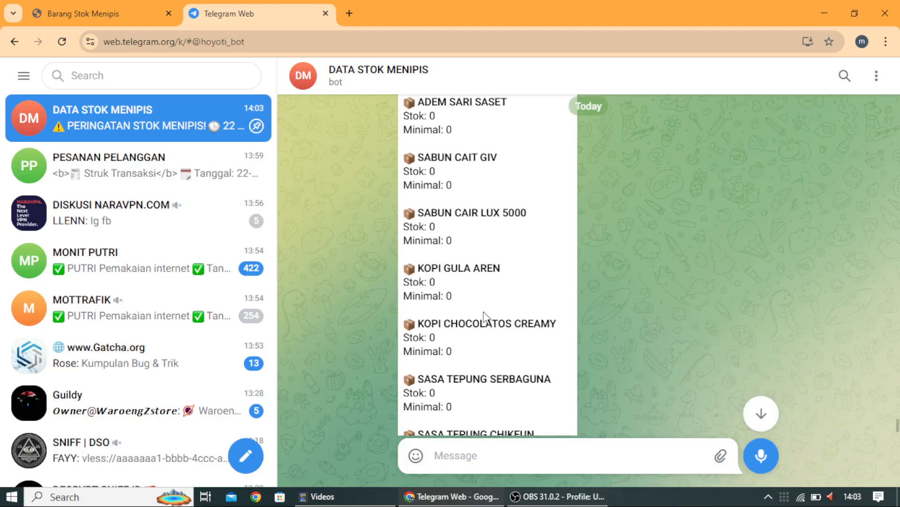
pyautogui.scroll(15, 483, 308)
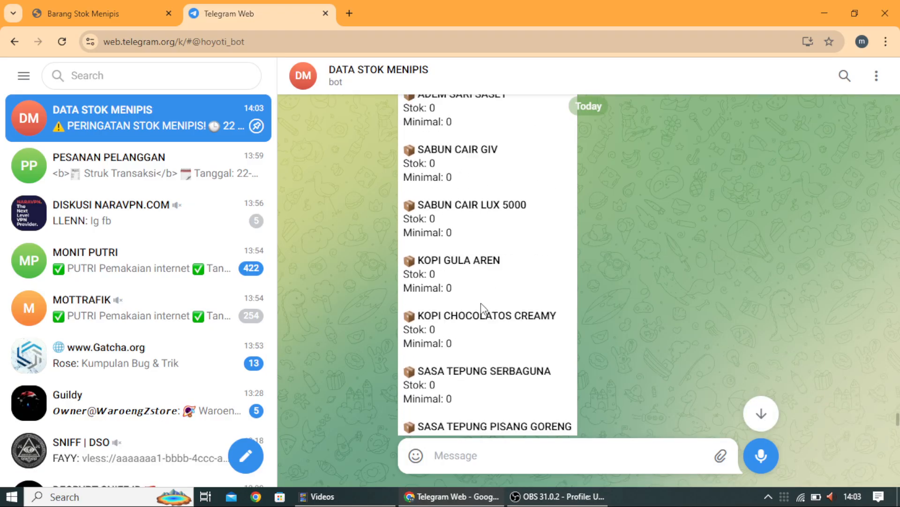
pyautogui.scroll(15, 482, 302)
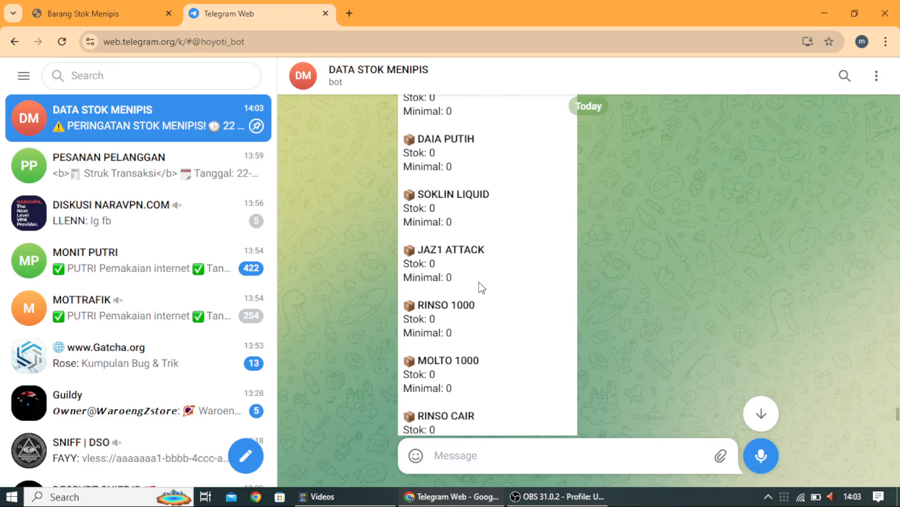
pyautogui.scroll(20, 472, 280)
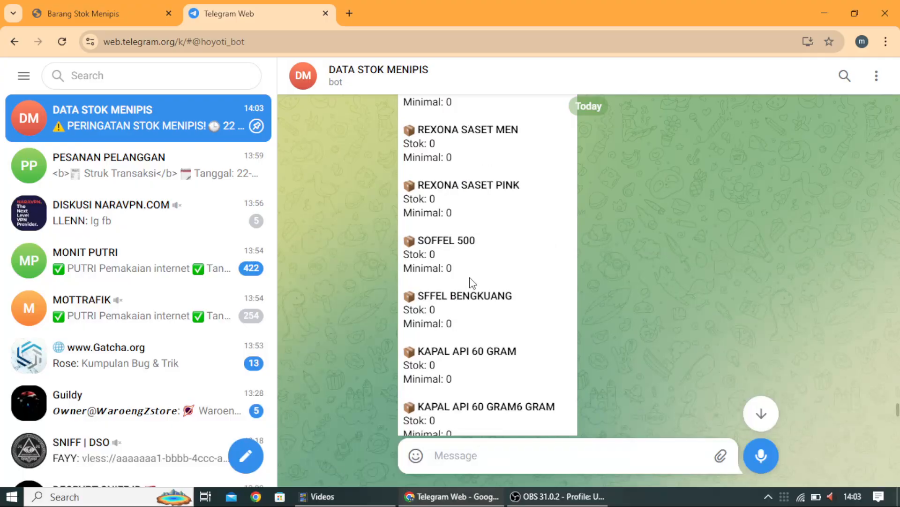
pyautogui.scroll(3, 473, 277)
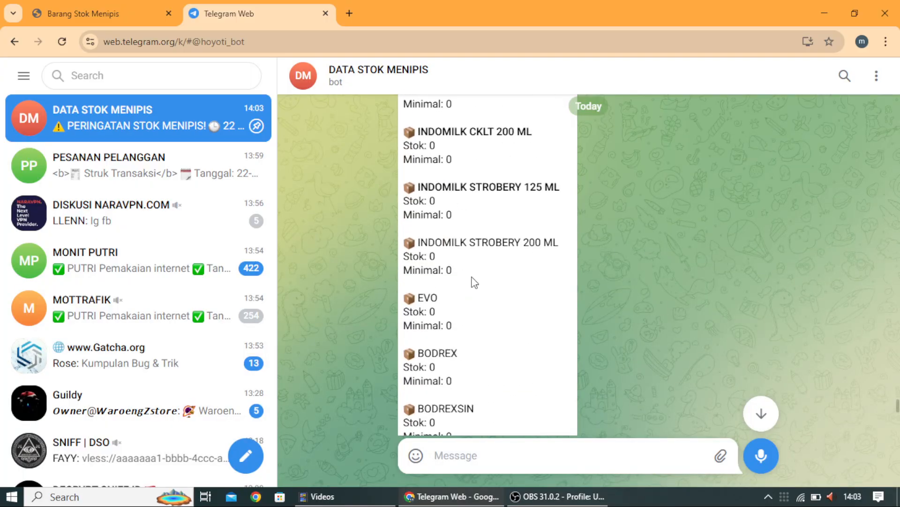
pyautogui.scroll(-7, 476, 286)
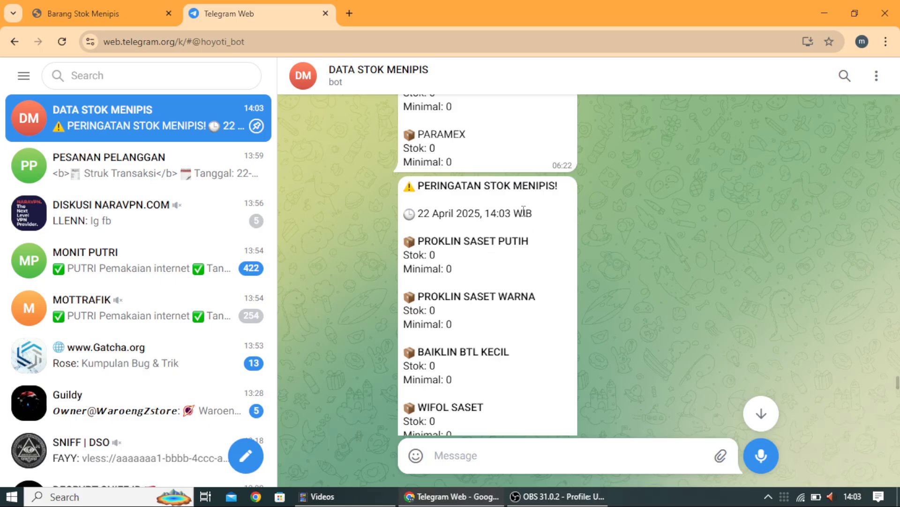
pyautogui.scroll(-2, 523, 211)
pyautogui.scroll(2, 534, 263)
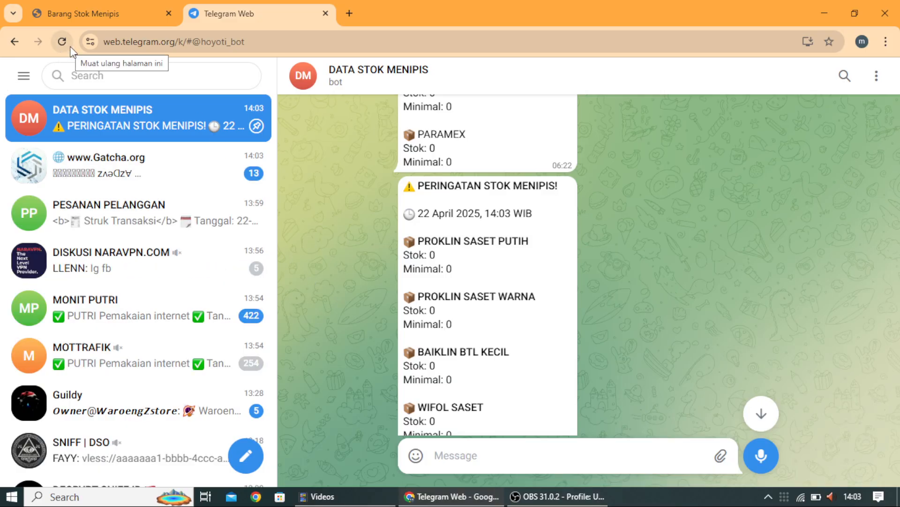
pyautogui.click(102, 12)
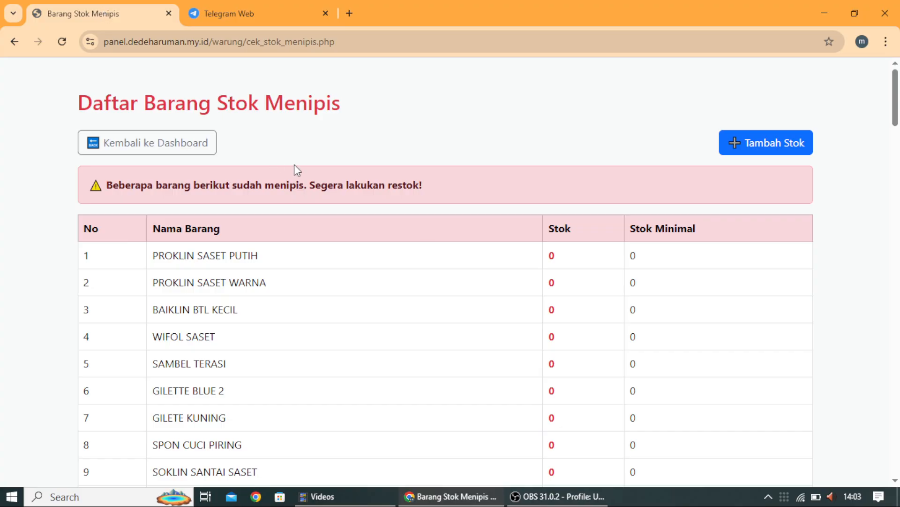
# Step: Go back through the dashboard to the Data Barang Warung item list and scroll it down
pyautogui.click(110, 143)
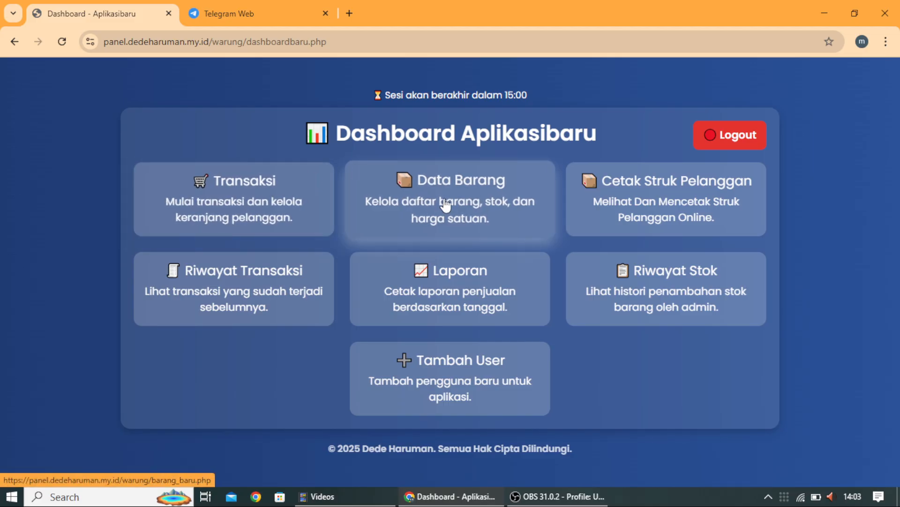
pyautogui.click(445, 203)
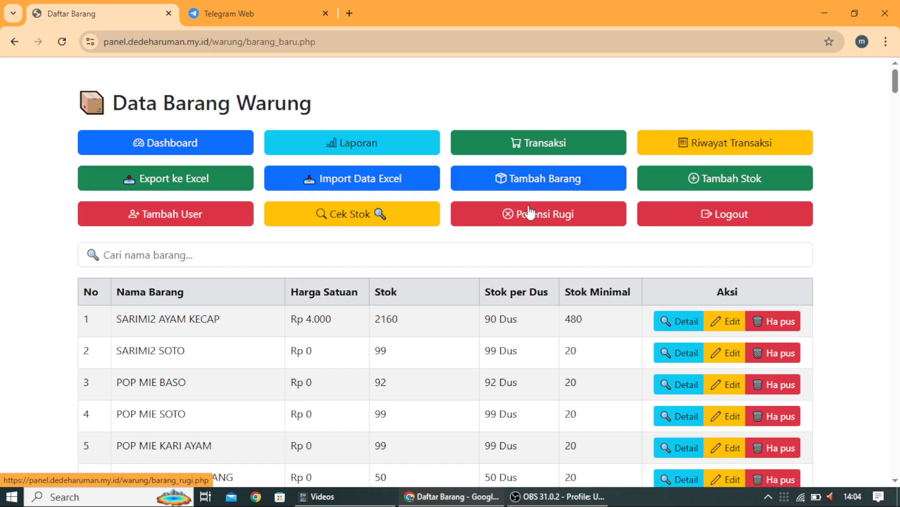
pyautogui.scroll(-1, 228, 308)
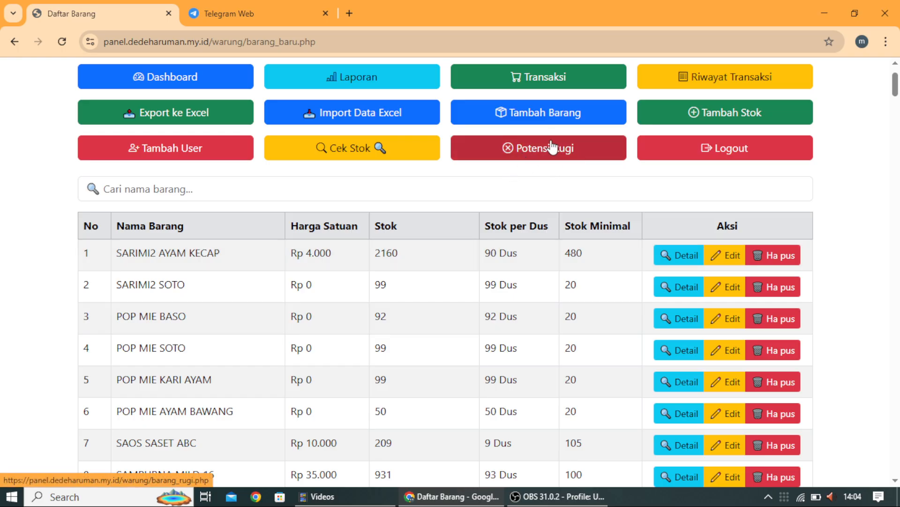
# Step: In POP MIE BASO's edit form, change Harga Dus from 85000 to 70000
pyautogui.click(728, 322)
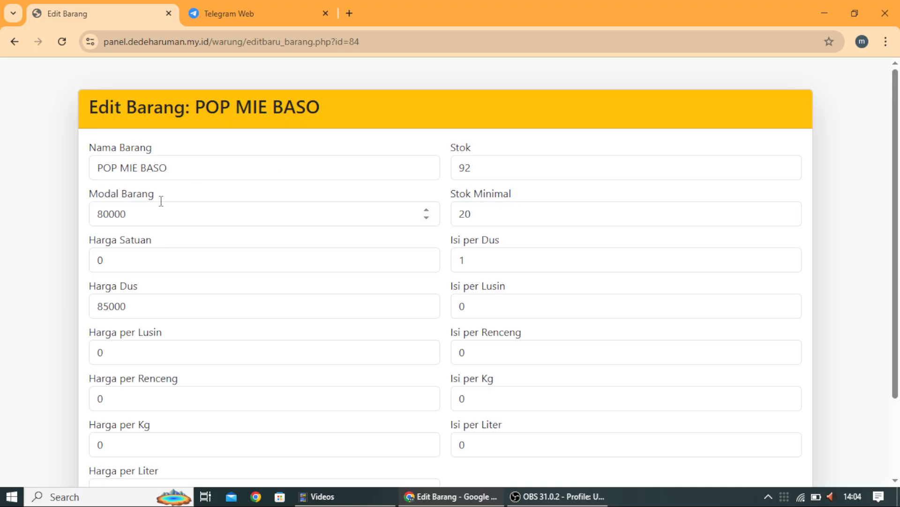
pyautogui.click(112, 207)
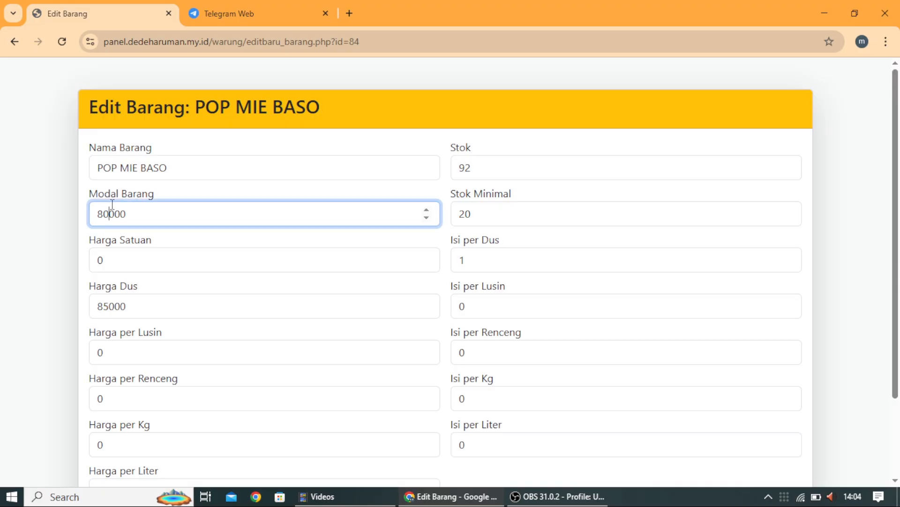
pyautogui.scroll(-2, 122, 314)
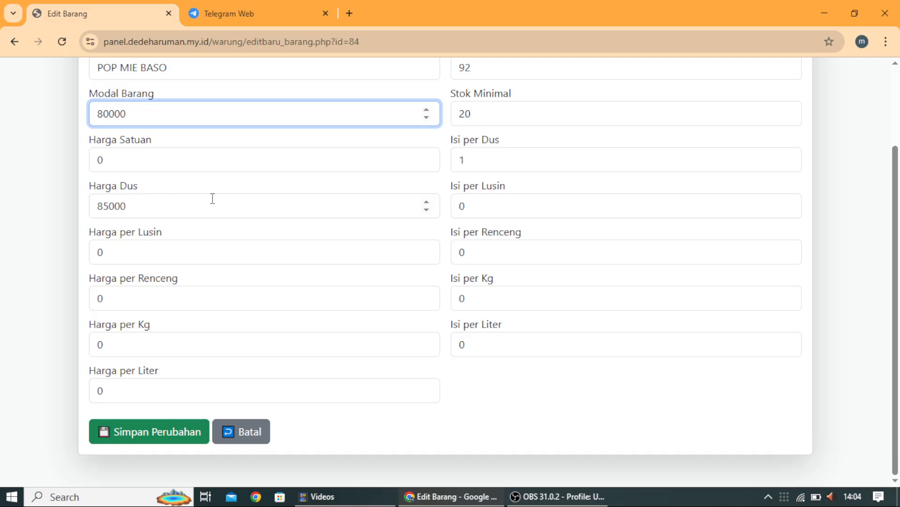
pyautogui.scroll(2, 213, 198)
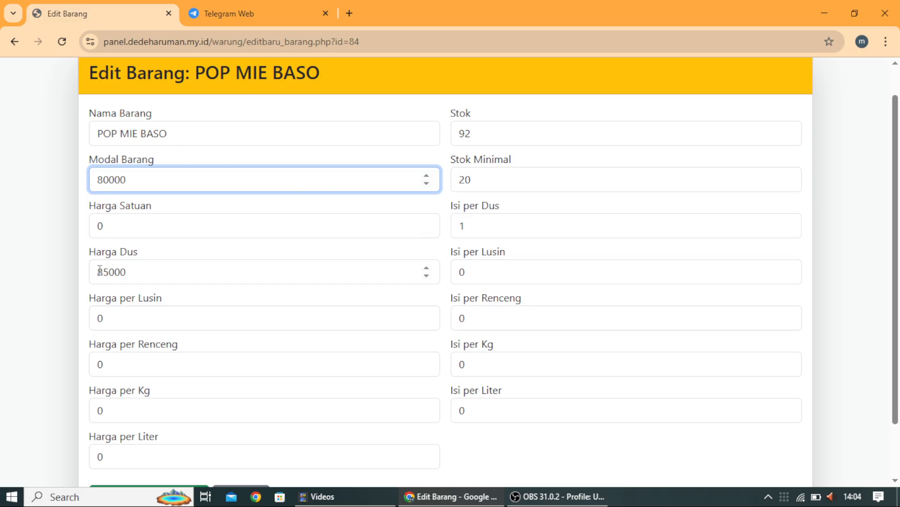
pyautogui.moveTo(99, 270); pyautogui.dragTo(103, 271)
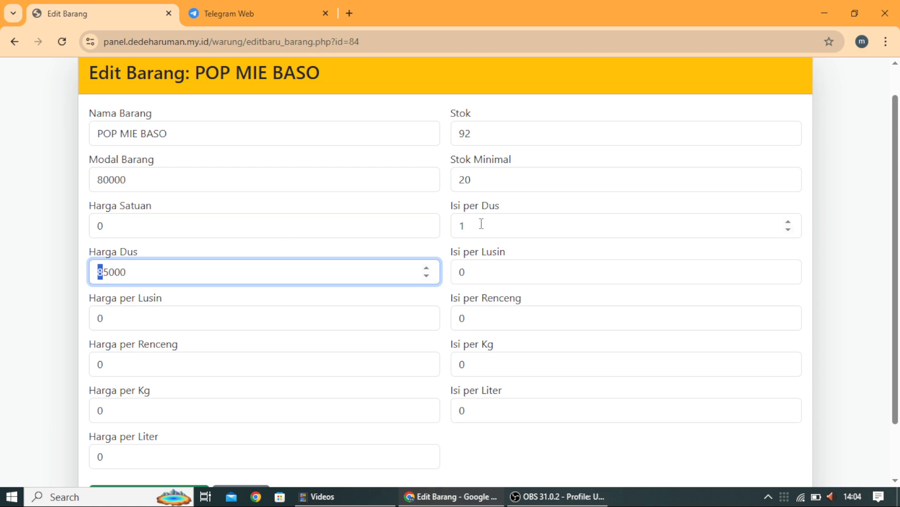
pyautogui.moveTo(474, 177); pyautogui.dragTo(467, 176)
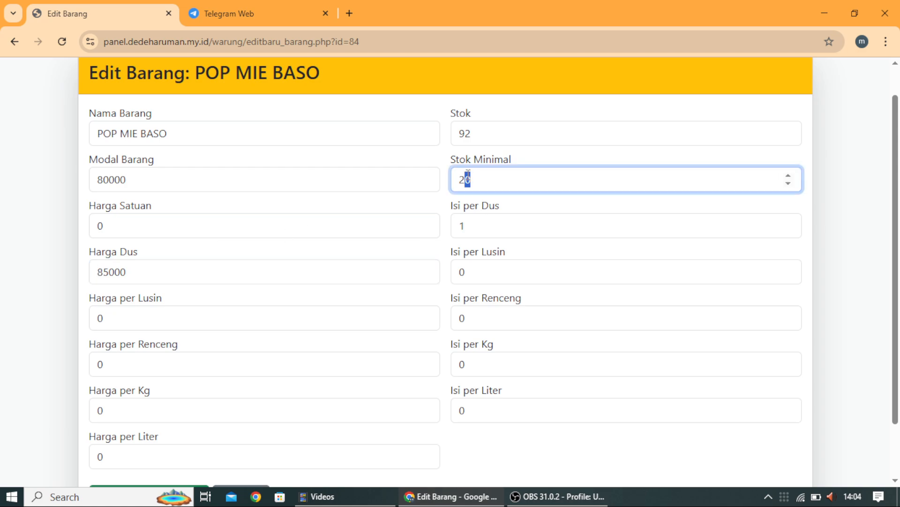
pyautogui.scroll(1, 467, 174)
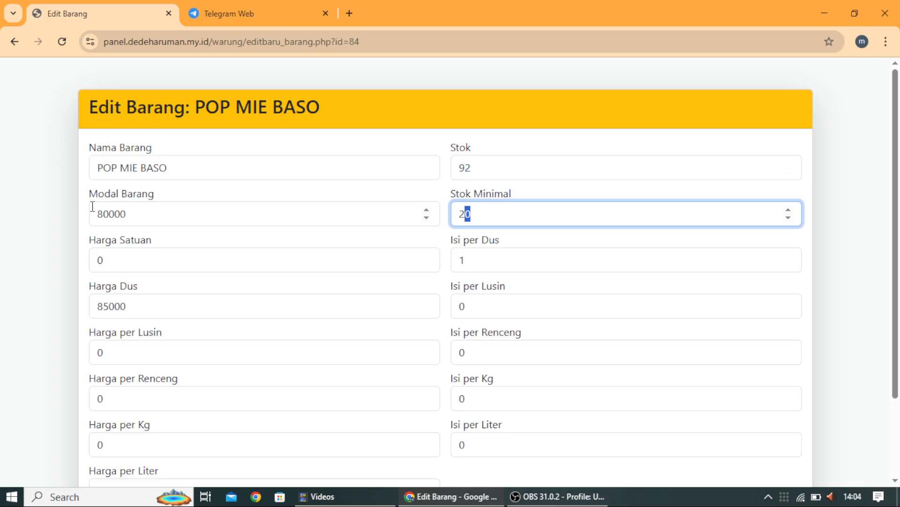
pyautogui.doubleClick(471, 162)
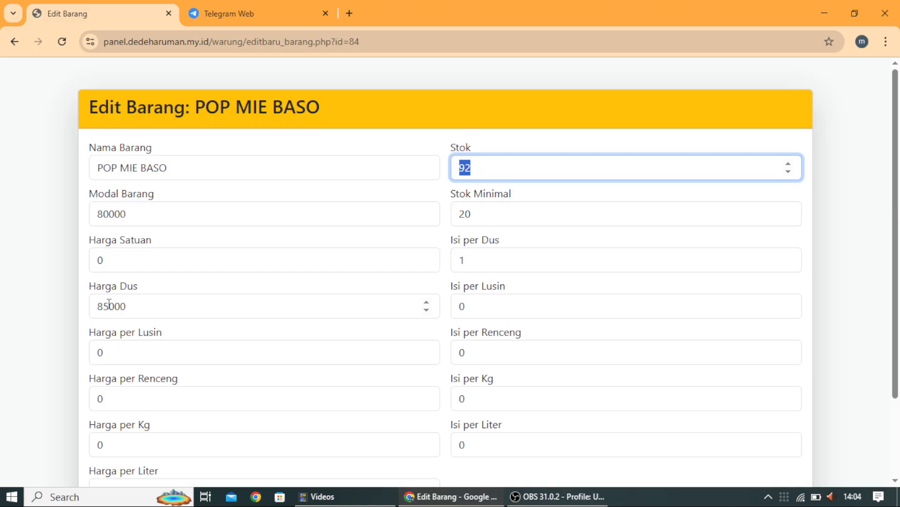
pyautogui.moveTo(109, 305); pyautogui.dragTo(96, 305)
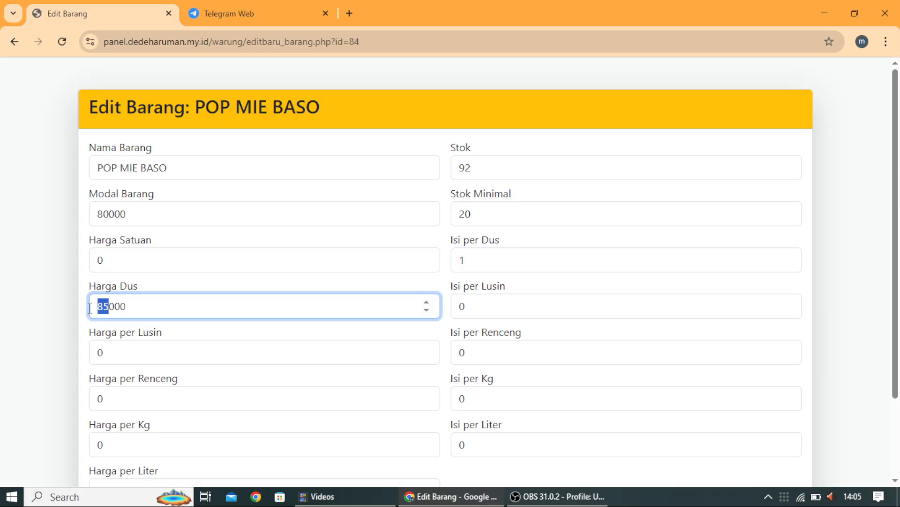
pyautogui.write('7')
pyautogui.scroll(-2, 228, 200)
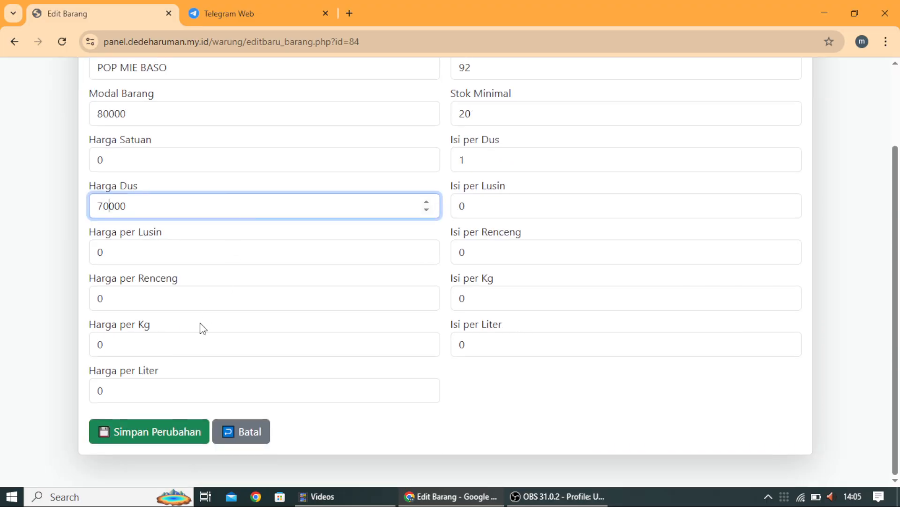
# Step: Save the 70000 Harga Dus and view POP MIE BASO's loss details under Potensi Rugi
pyautogui.click(123, 427)
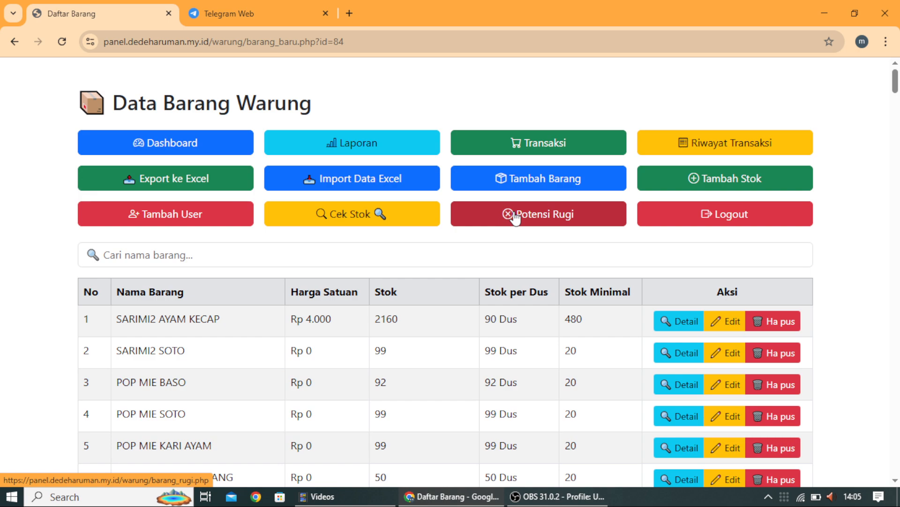
pyautogui.click(516, 216)
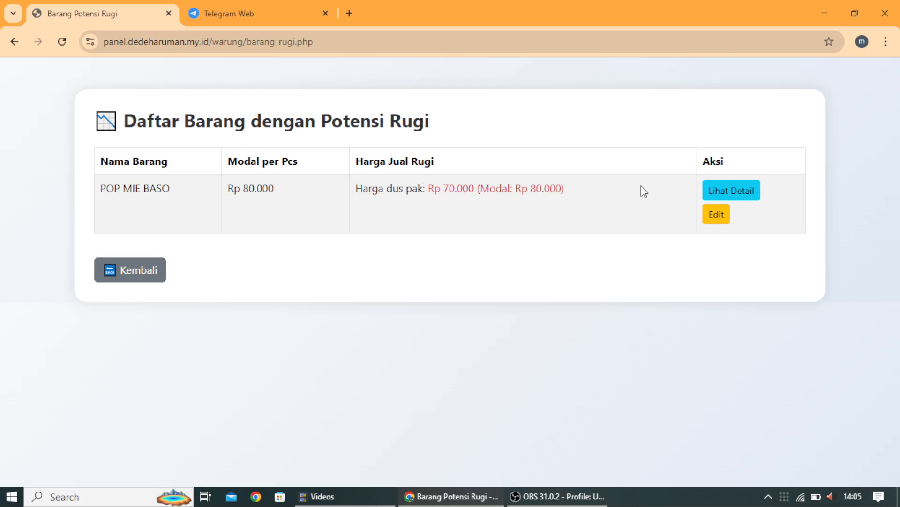
pyautogui.click(724, 191)
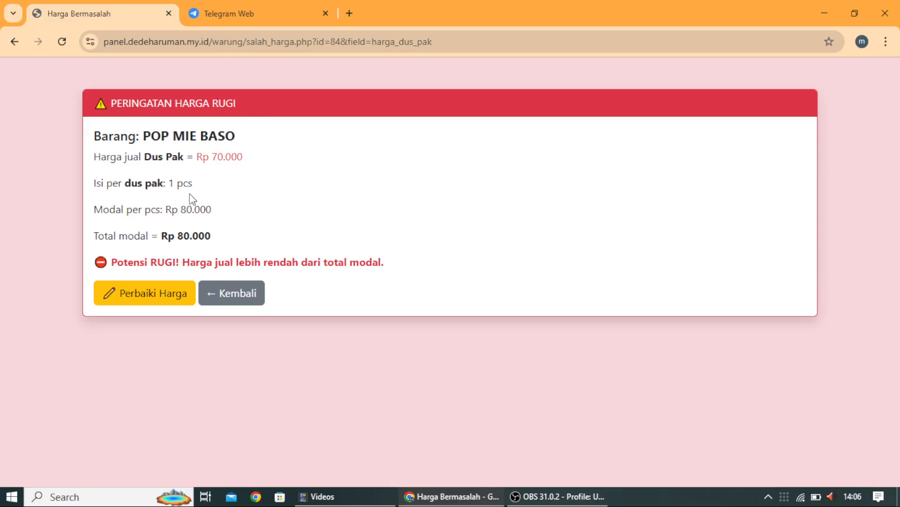
# Step: Return to the item list, open and cancel SARIMI2 AYAM KECAP's edit form, then reopen Potensi Rugi
pyautogui.click(227, 294)
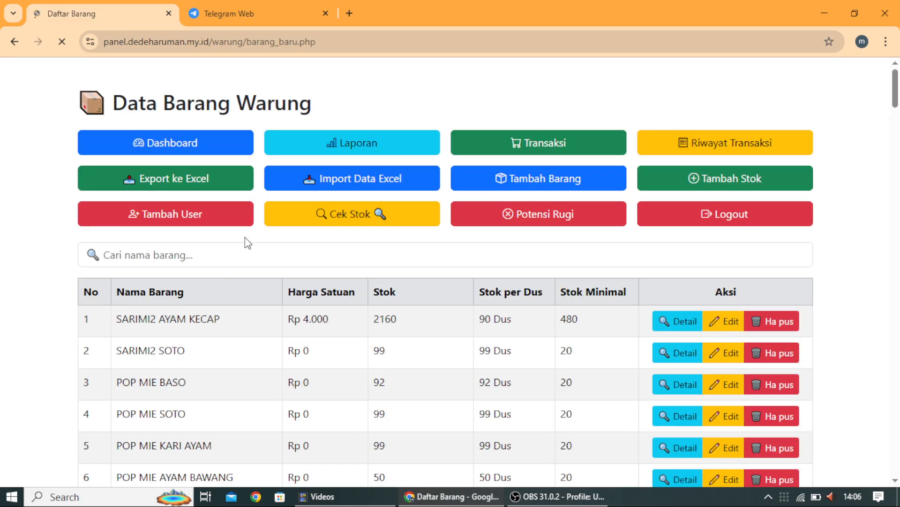
pyautogui.scroll(-1, 291, 239)
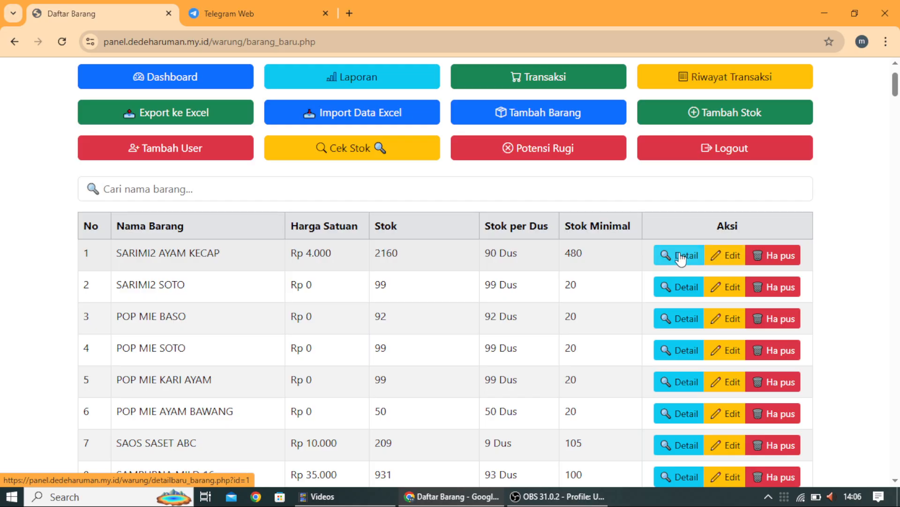
pyautogui.click(724, 257)
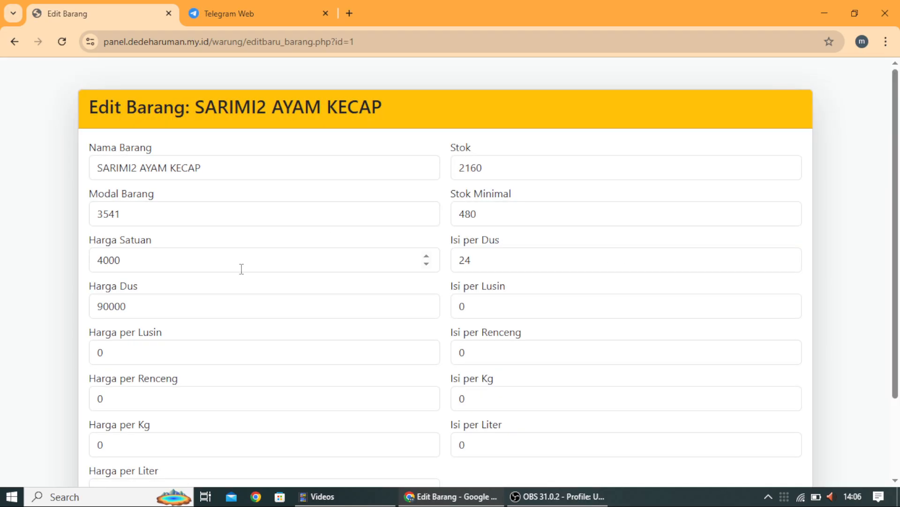
pyautogui.scroll(-1, 125, 287)
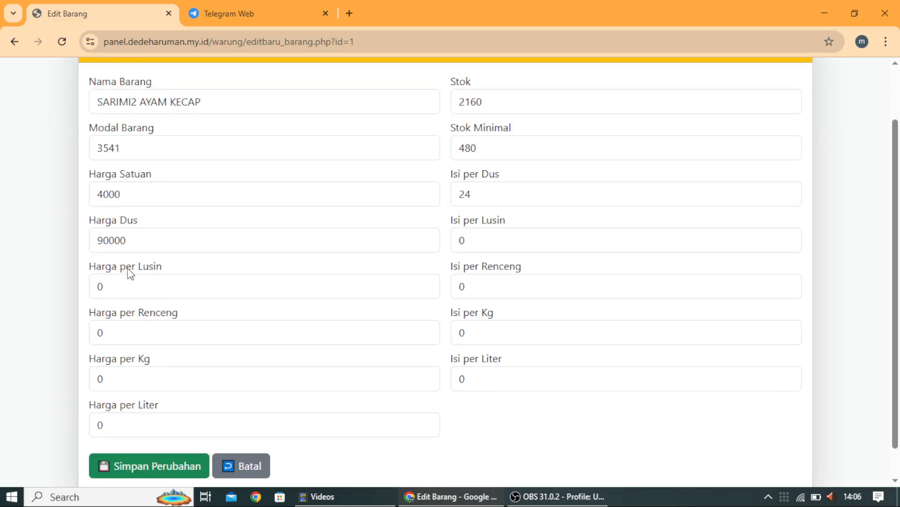
pyautogui.scroll(2, 145, 229)
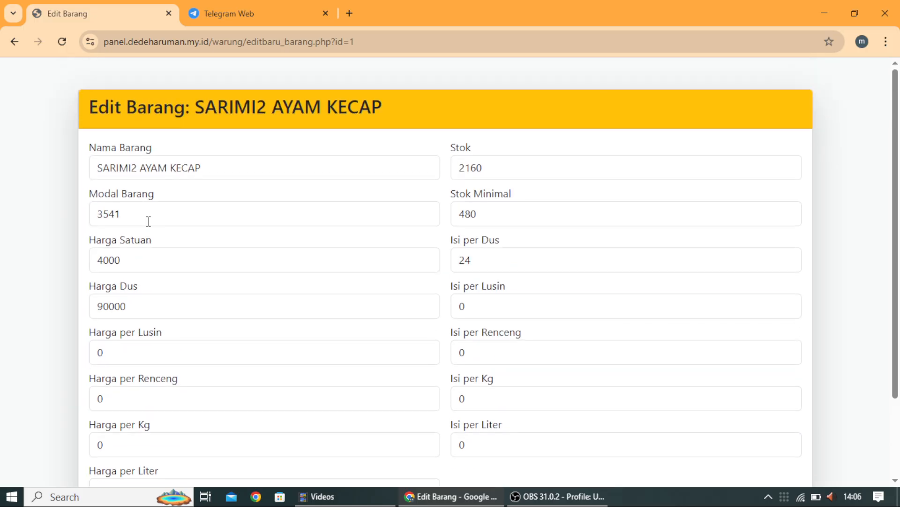
pyautogui.scroll(-2, 147, 225)
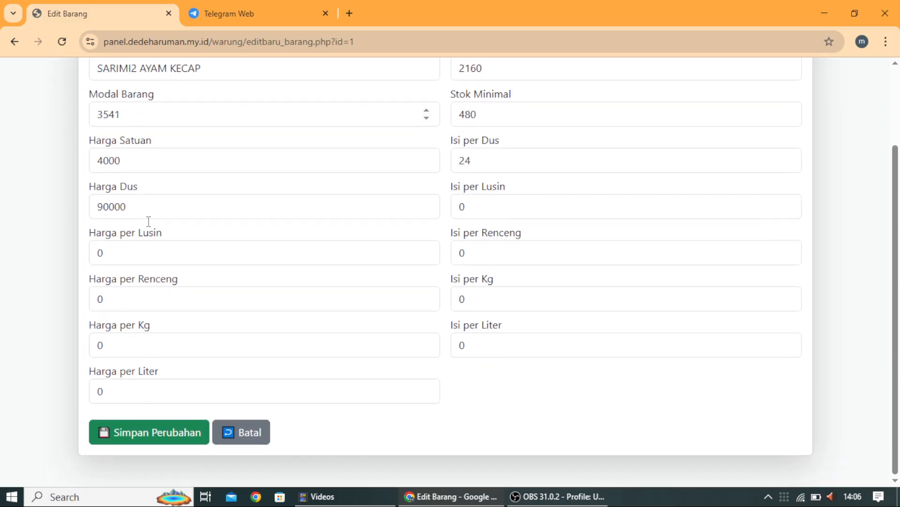
pyautogui.click(247, 434)
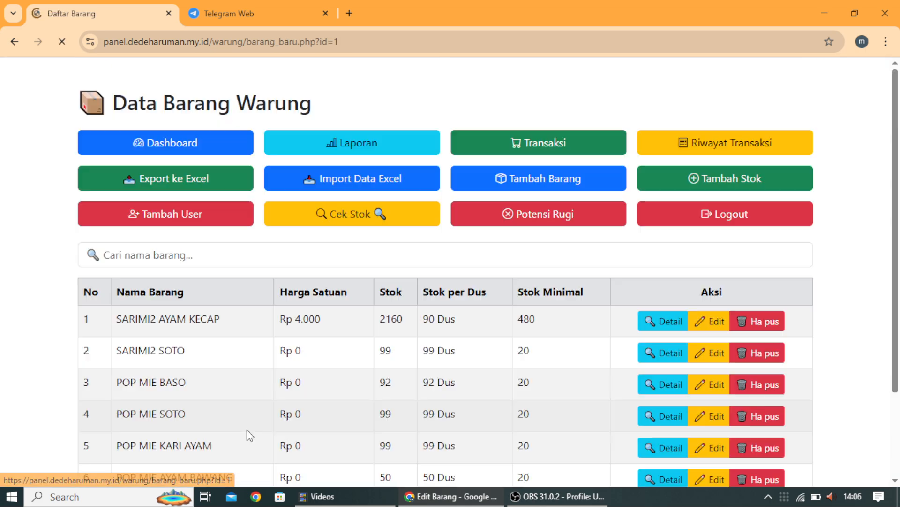
pyautogui.click(562, 212)
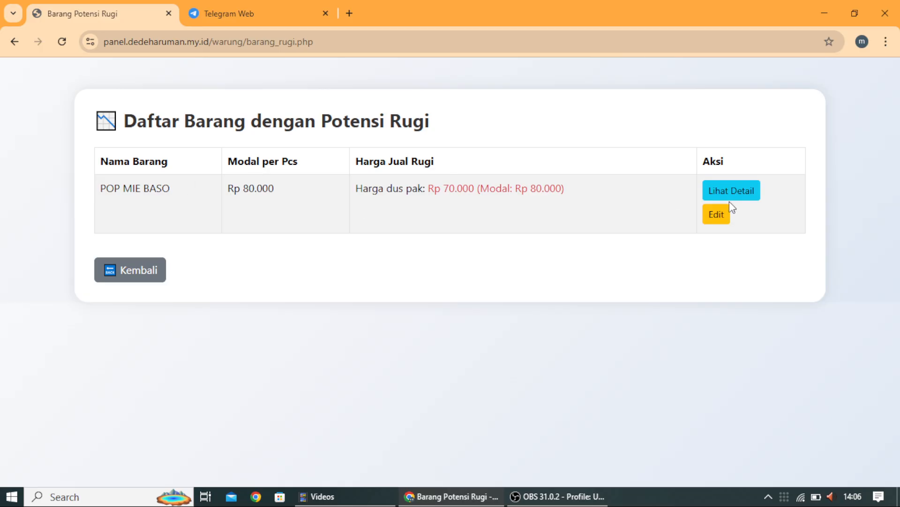
# Step: Open POP MIE BASO's edit form, retype Harga Dus, and set Modal Barang to 4500
pyautogui.click(721, 214)
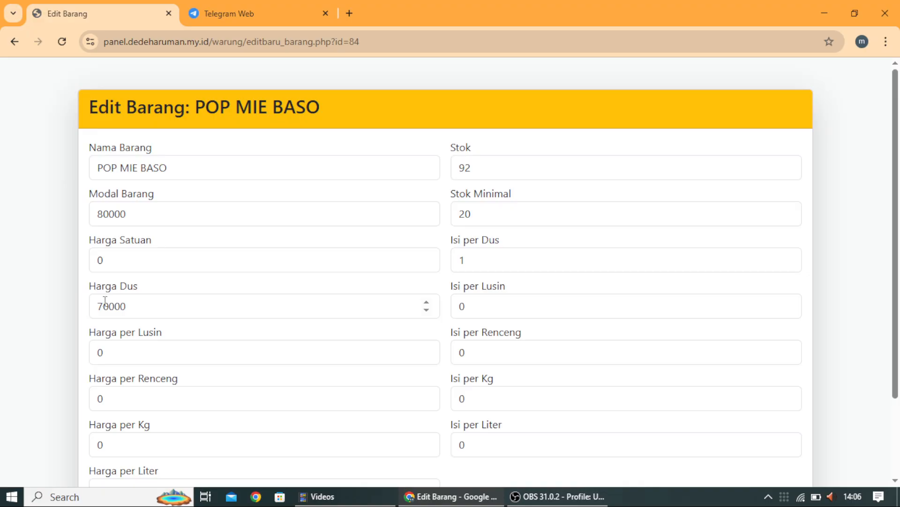
pyautogui.moveTo(104, 303); pyautogui.dragTo(76, 317)
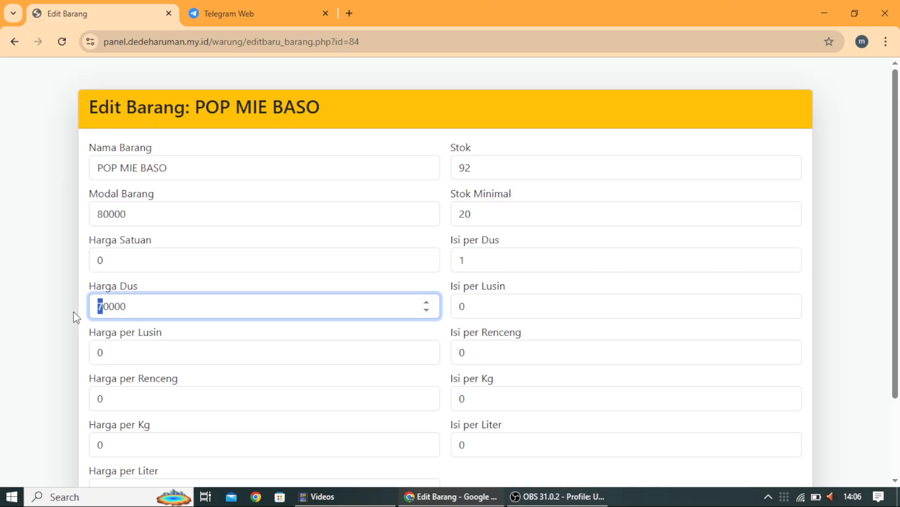
pyautogui.write('100')
pyautogui.moveTo(130, 216); pyautogui.dragTo(92, 218)
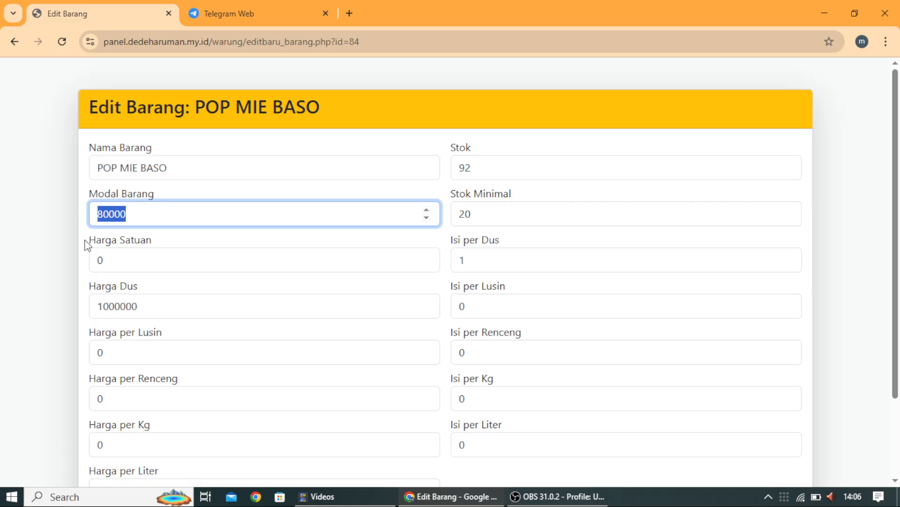
pyautogui.write('4500')
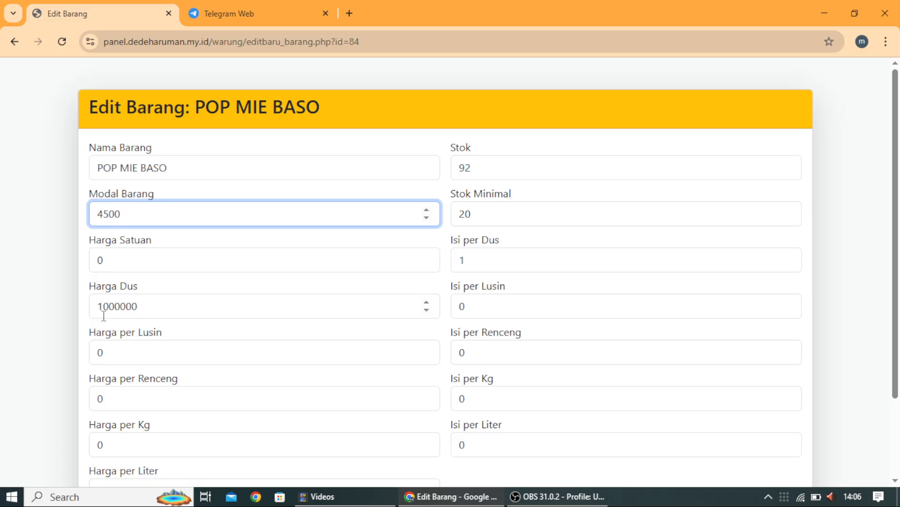
# Step: Set Harga Dus to 90000, Harga Satuan to 5000, and Isi per Dus to 24
pyautogui.moveTo(111, 304); pyautogui.dragTo(84, 315)
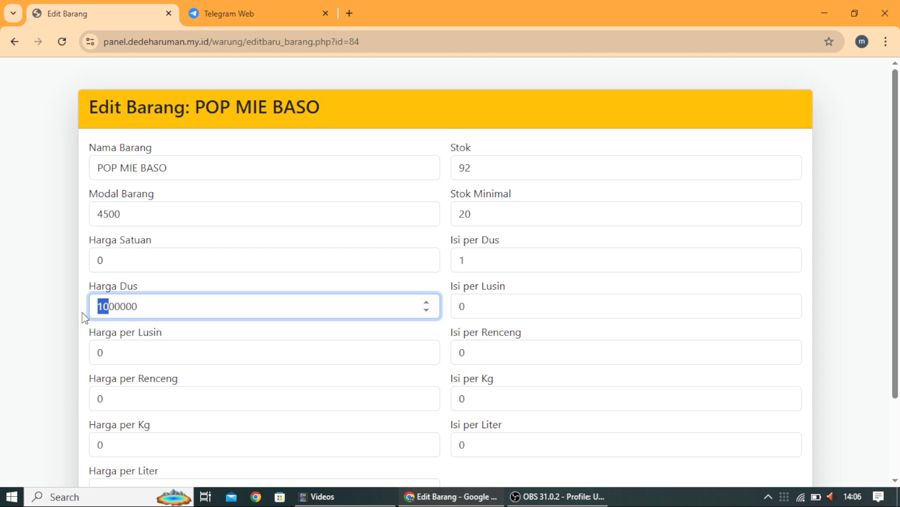
pyautogui.write('90')
pyautogui.press('BackSpace')
pyautogui.click(152, 304)
pyautogui.press('BackSpace')
pyautogui.moveTo(111, 257); pyautogui.dragTo(88, 261)
pyautogui.write('5')
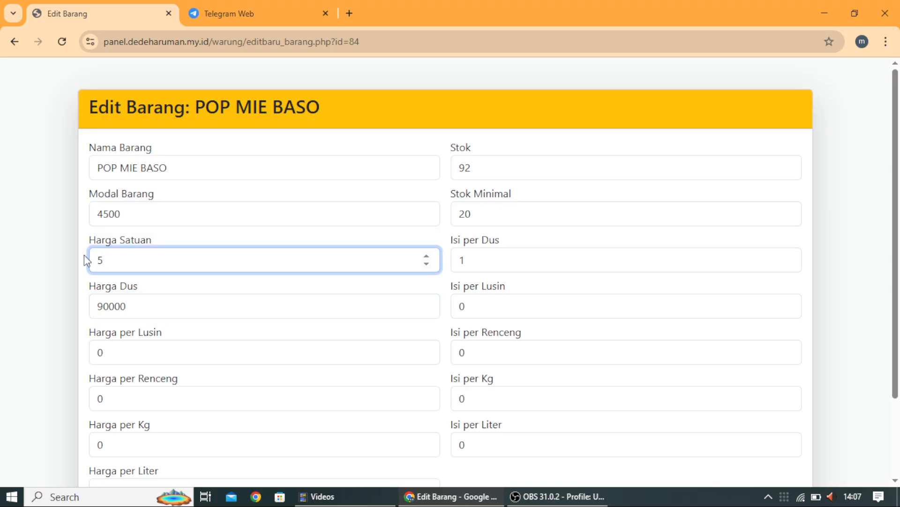
pyautogui.write('000')
pyautogui.doubleClick(488, 264)
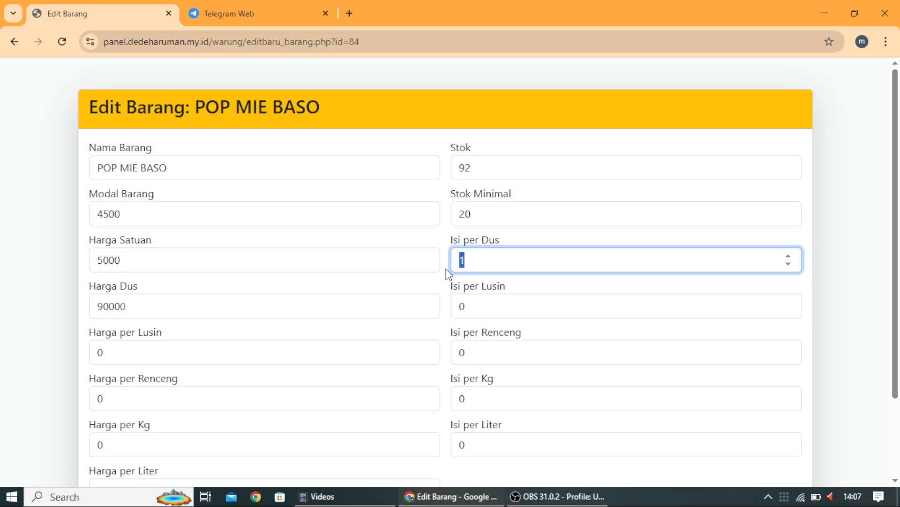
pyautogui.write('24')
# Step: Set Stok Minimal to 480, restoring Modal Barang to 4500 after the stray 20
pyautogui.click(476, 212)
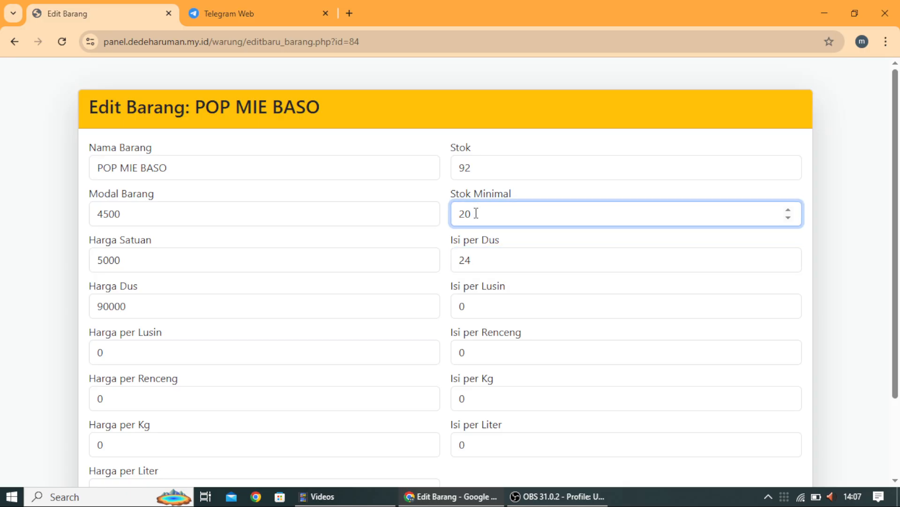
pyautogui.moveTo(476, 213); pyautogui.dragTo(441, 212)
pyautogui.moveTo(465, 214); pyautogui.dragTo(432, 221)
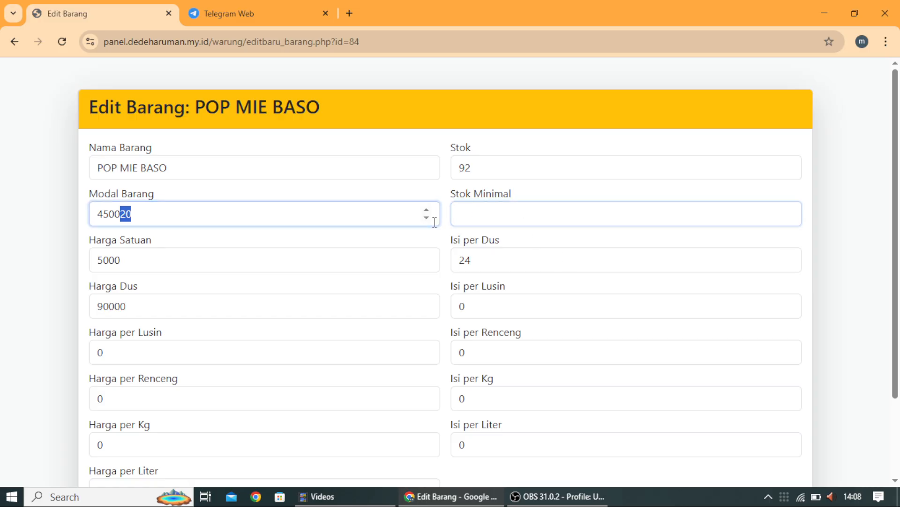
pyautogui.click(494, 215)
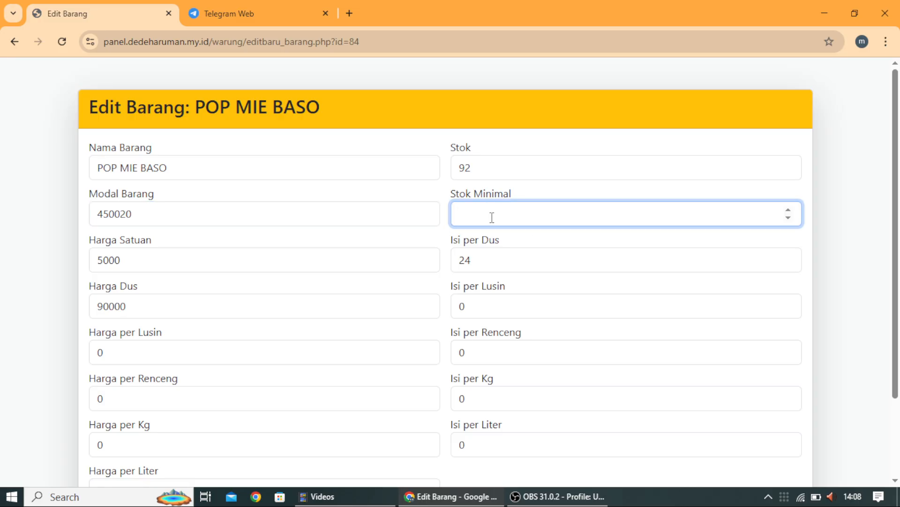
pyautogui.click(143, 214)
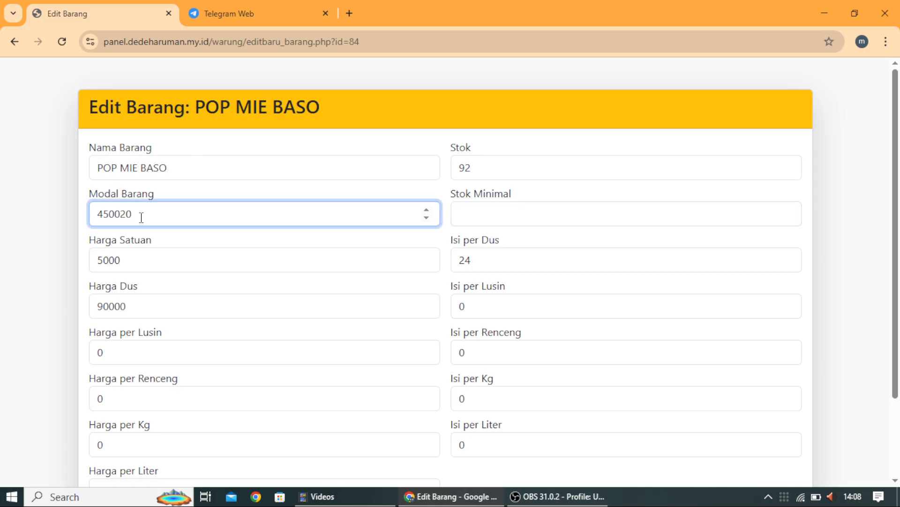
pyautogui.press('BackSpace')
pyautogui.press('BackSpace')
pyautogui.click(499, 211)
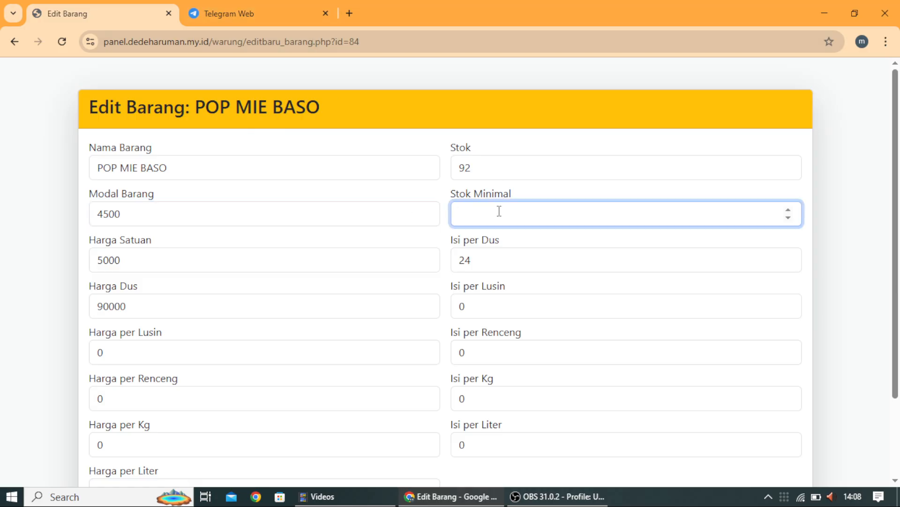
pyautogui.write('480')
# Step: Replace the stock value 92 with 2208
pyautogui.click(497, 167)
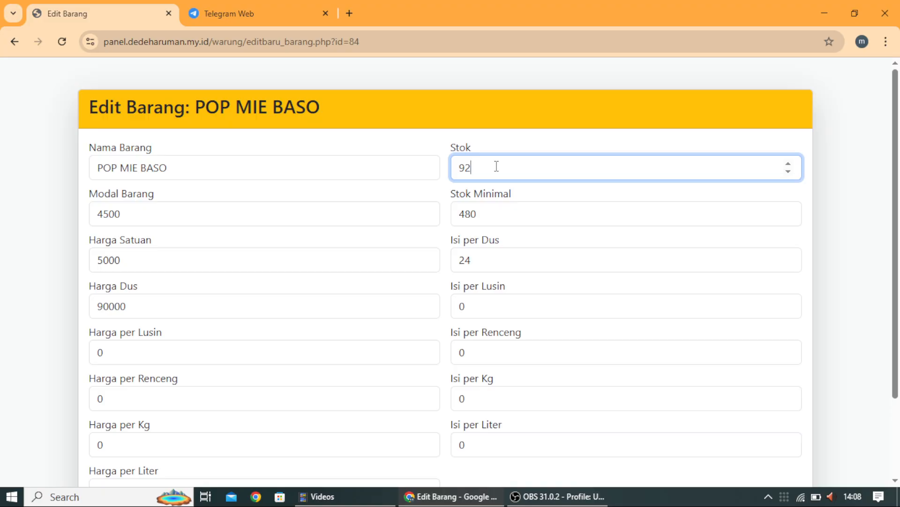
pyautogui.press('BackSpace')
pyautogui.press('BackSpace')
pyautogui.write('2208')
pyautogui.scroll(-3, 247, 141)
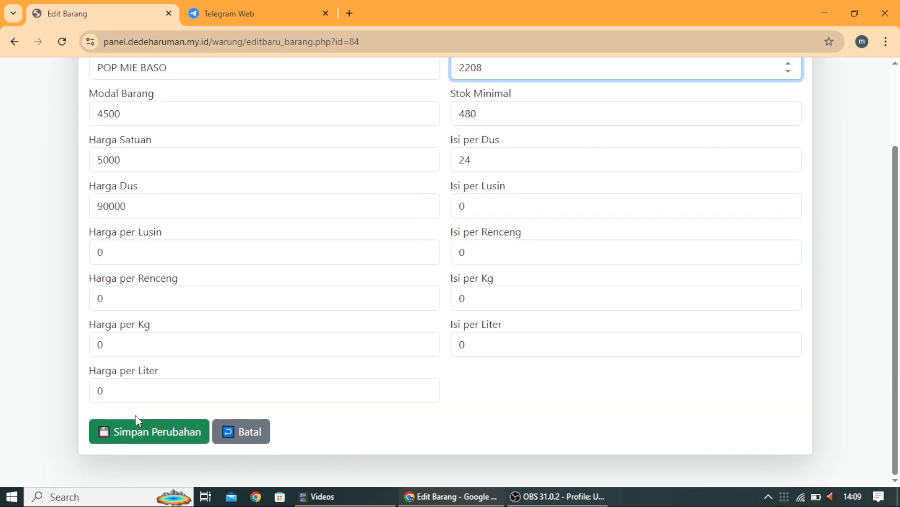
# Step: Save the POP MIE BASO edits and review its Rp 108.000 box cost in Potensi Rugi
pyautogui.click(140, 430)
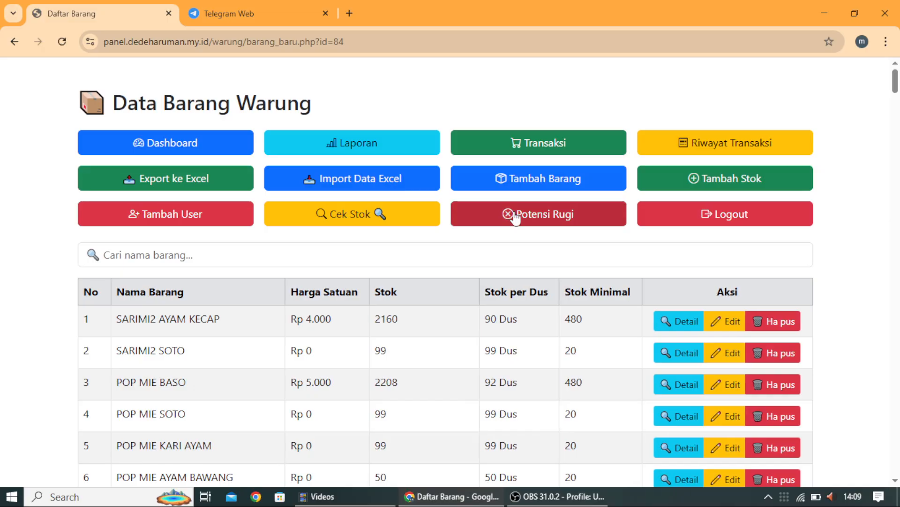
pyautogui.click(514, 212)
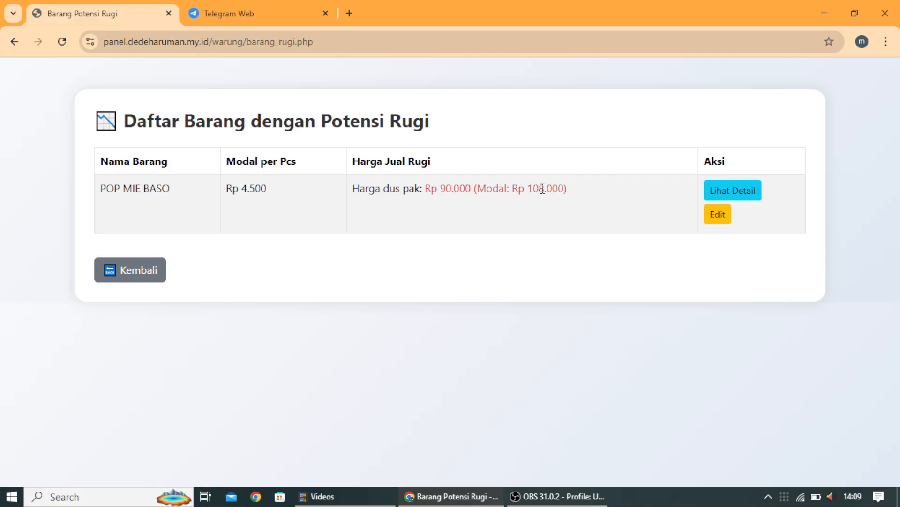
pyautogui.moveTo(527, 187); pyautogui.dragTo(549, 187)
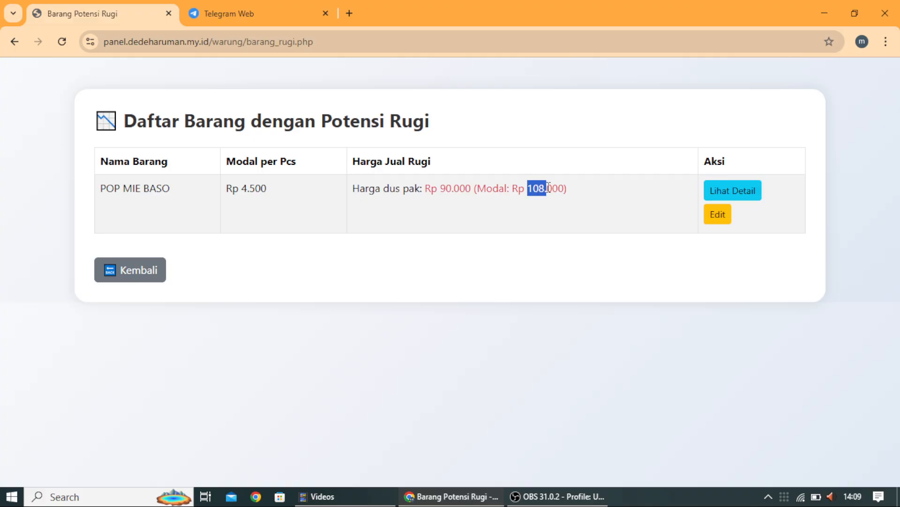
# Step: Change POP MIE BASO's Harga Dus to 110000 and save it
pyautogui.click(718, 214)
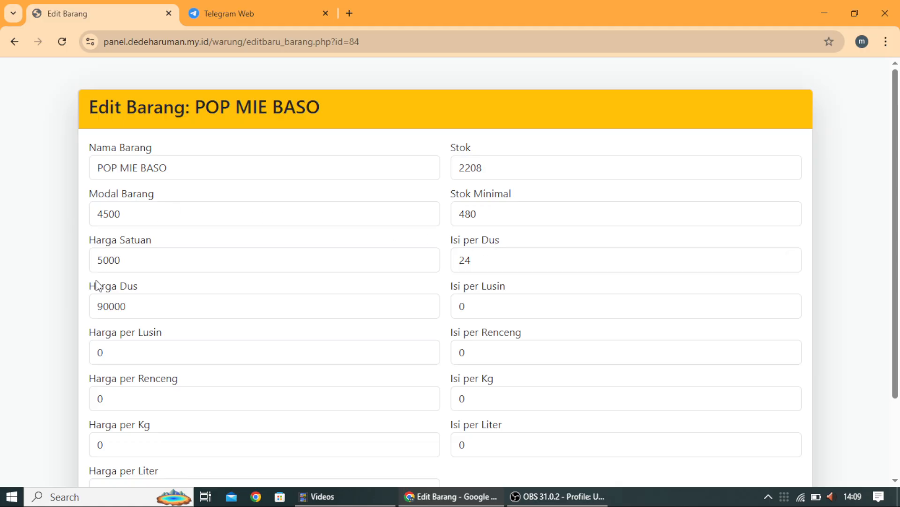
pyautogui.moveTo(127, 306); pyautogui.dragTo(102, 305)
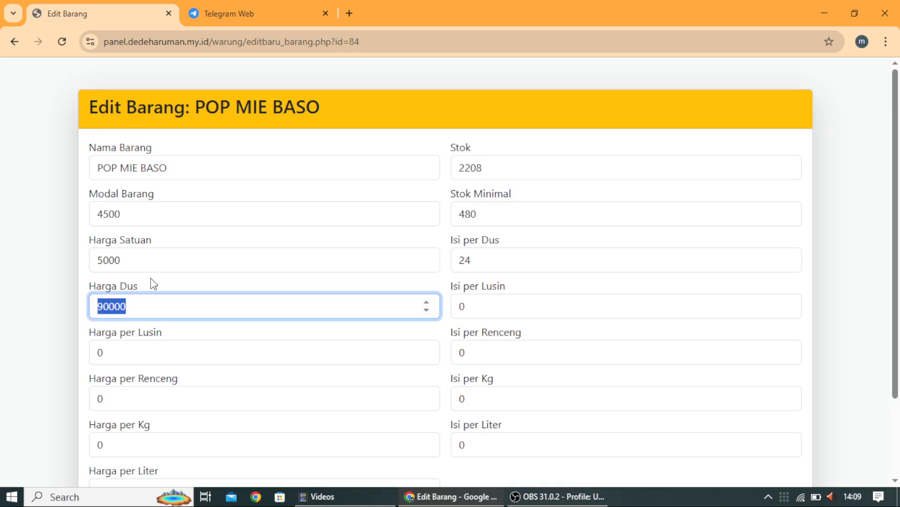
pyautogui.scroll(-2, 275, 296)
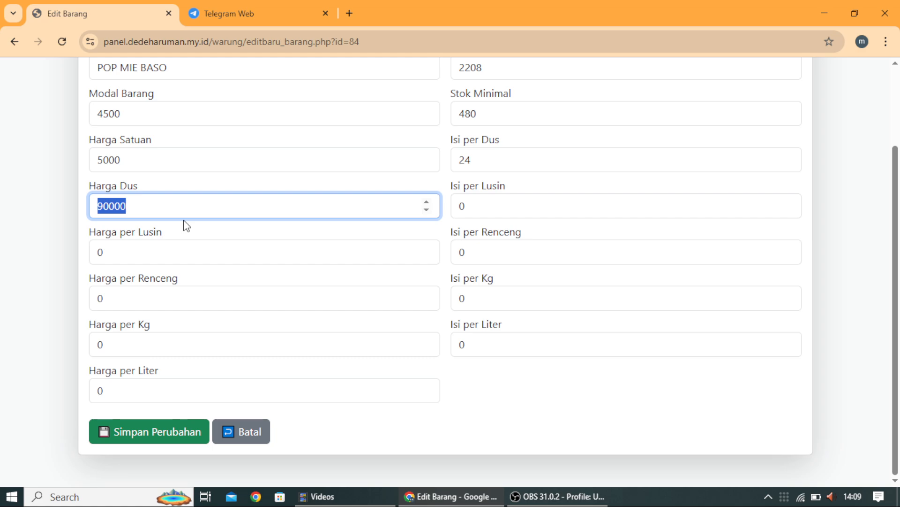
pyautogui.scroll(1, 187, 226)
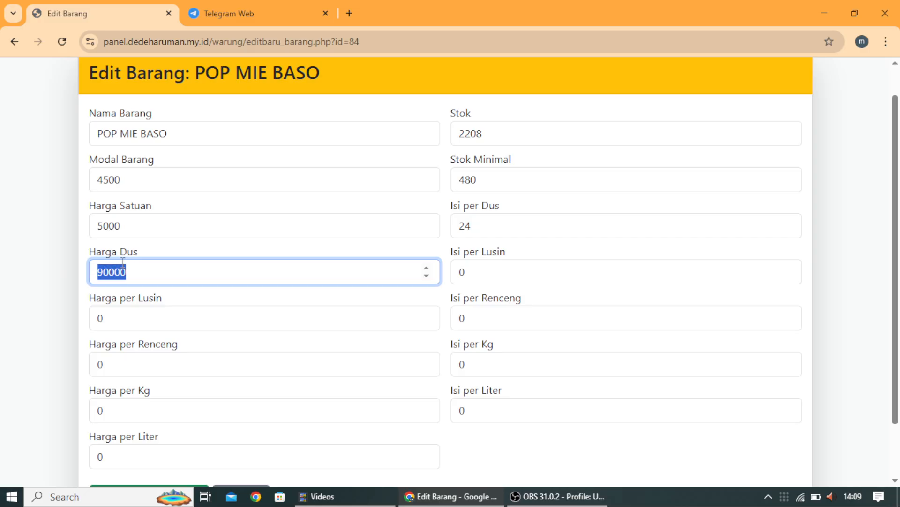
pyautogui.write('1')
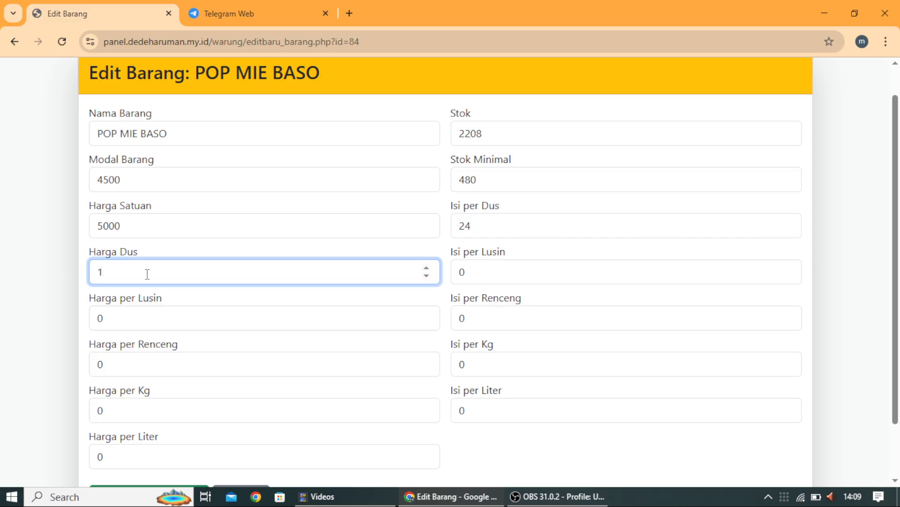
pyautogui.write('10000')
pyautogui.scroll(-2, 148, 273)
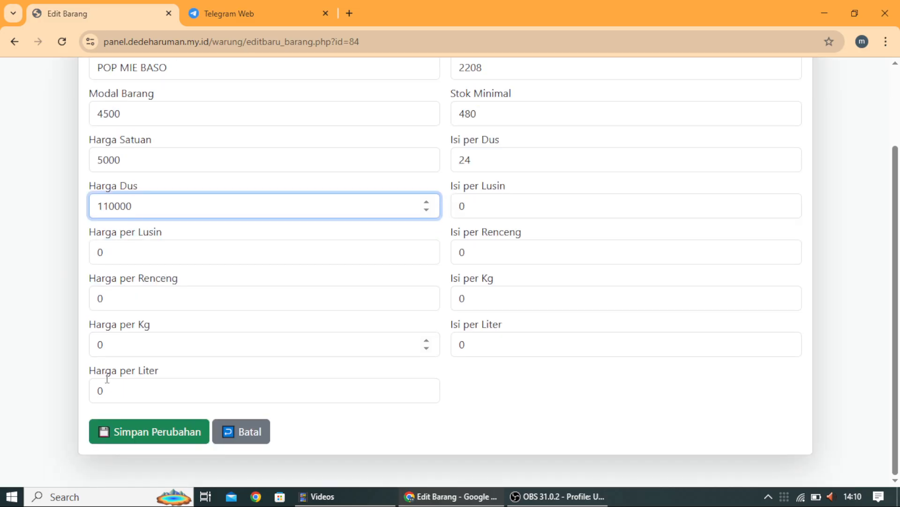
pyautogui.click(125, 433)
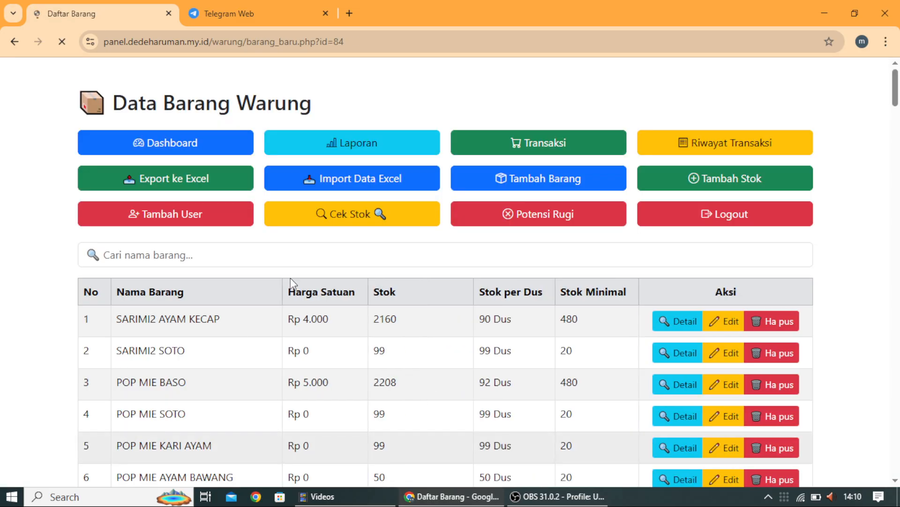
# Step: Confirm Potensi Rugi is now empty, then go to the Transaksi purchase form's item search
pyautogui.click(539, 215)
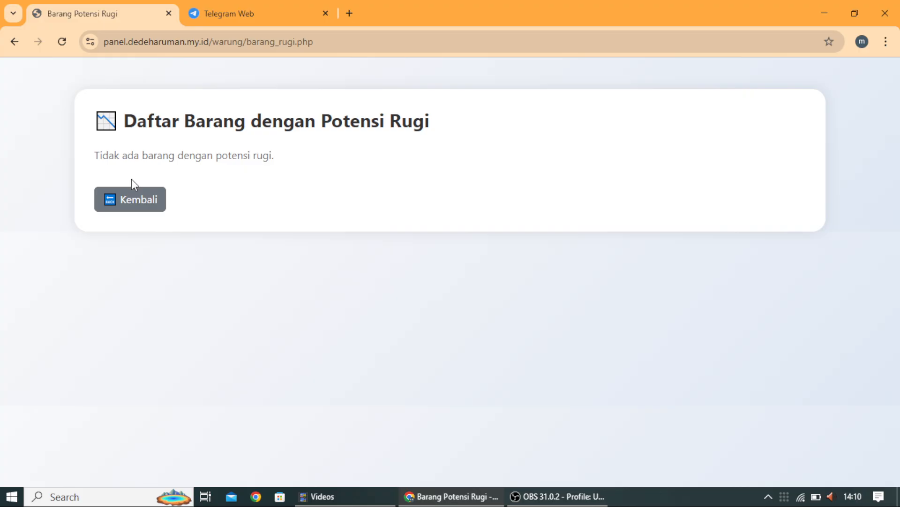
pyautogui.click(132, 197)
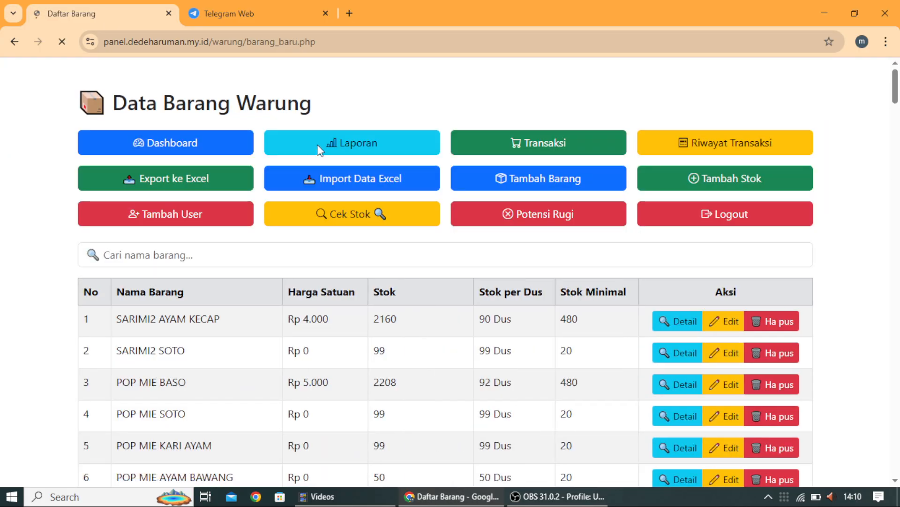
pyautogui.click(558, 141)
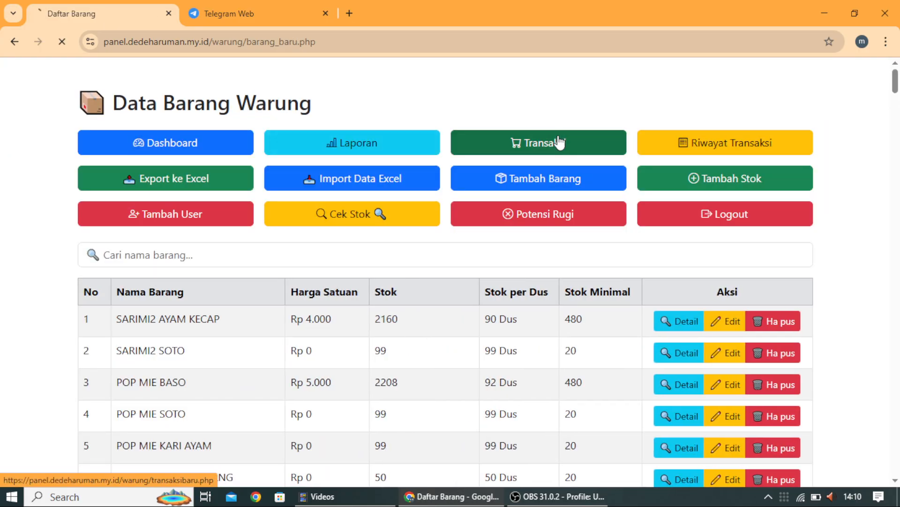
pyautogui.click(300, 223)
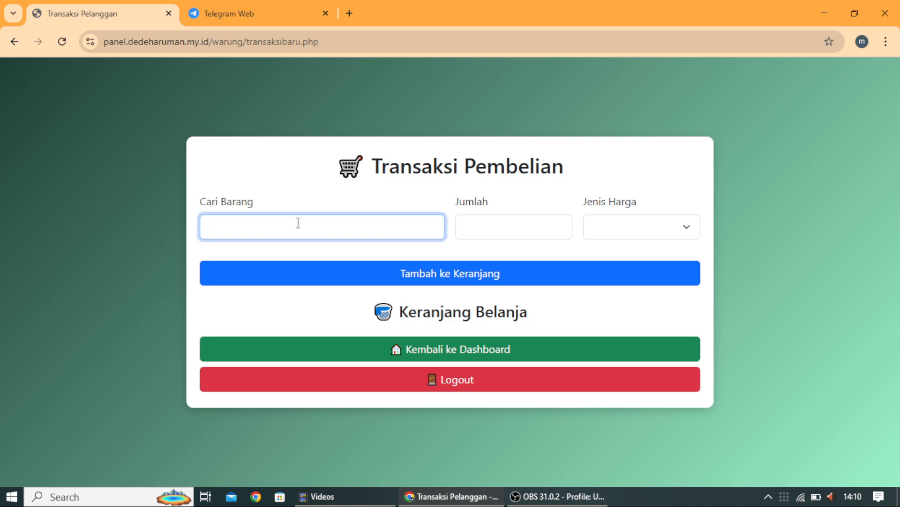
# Step: Pick POP MIE BASO from the 'pop' search and enter quantity 1
pyautogui.write('pop')
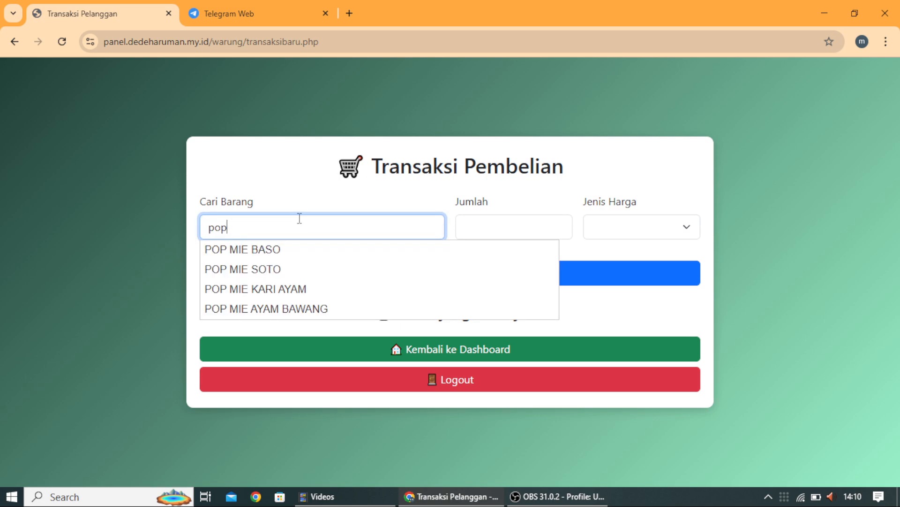
pyautogui.click(294, 249)
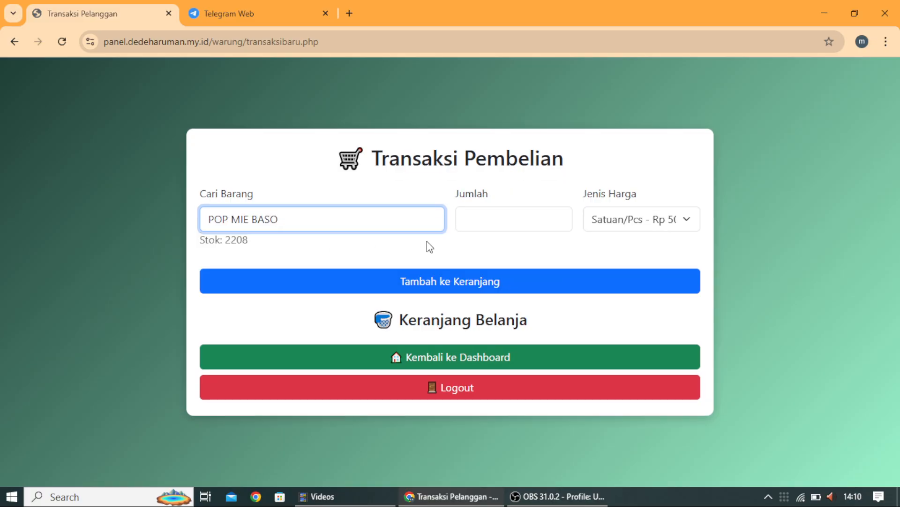
pyautogui.click(487, 224)
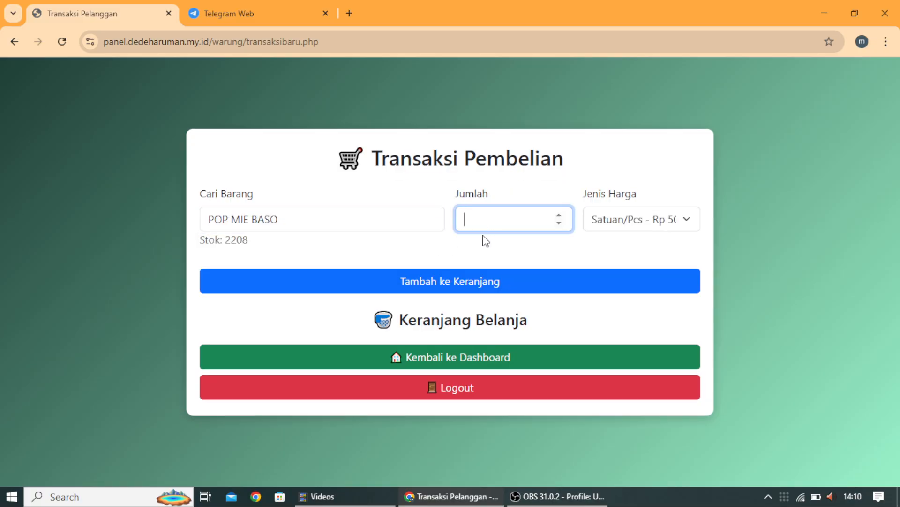
pyautogui.write('1')
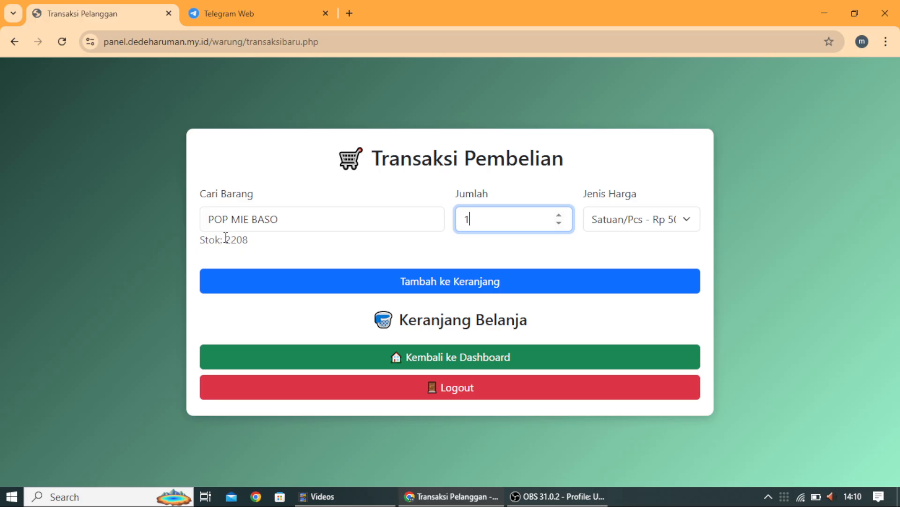
pyautogui.moveTo(225, 239); pyautogui.dragTo(237, 236)
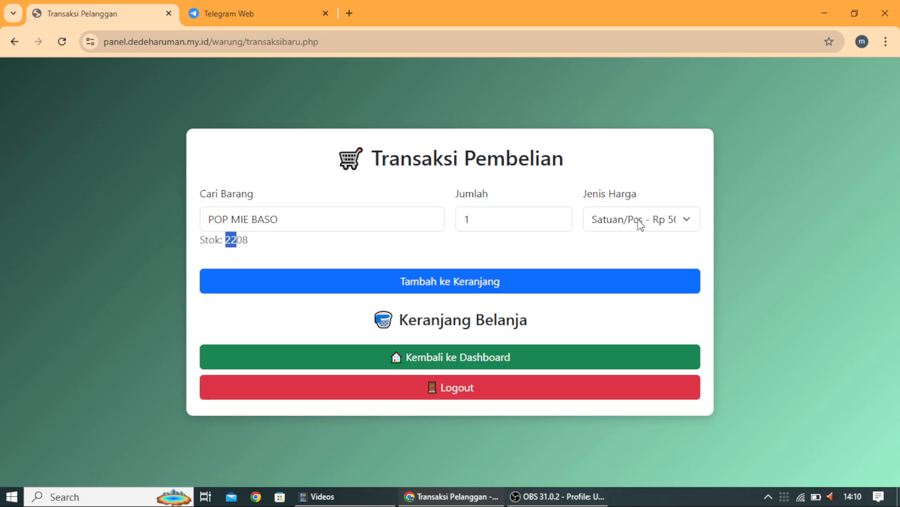
# Step: Choose the Rp 110000 box price, add it to the cart, and finish with 'Selesai & Cetak Struk'
pyautogui.click(641, 223)
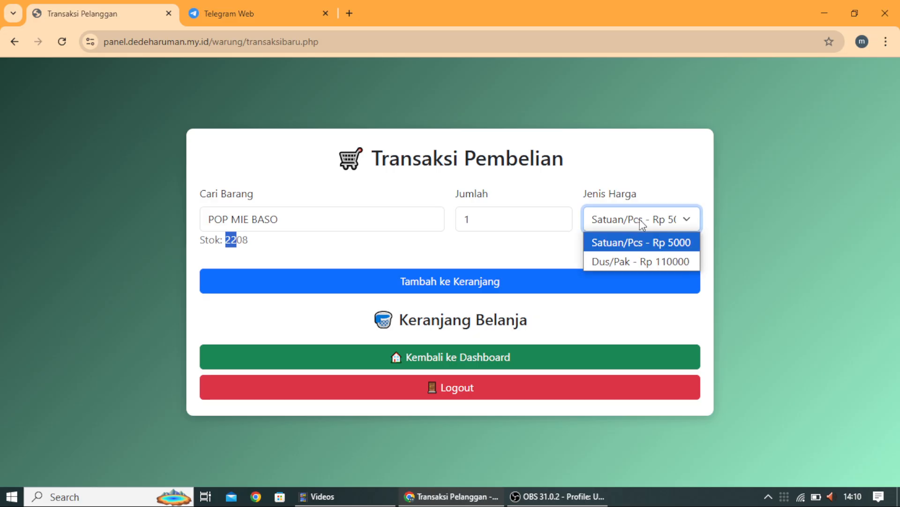
pyautogui.click(655, 262)
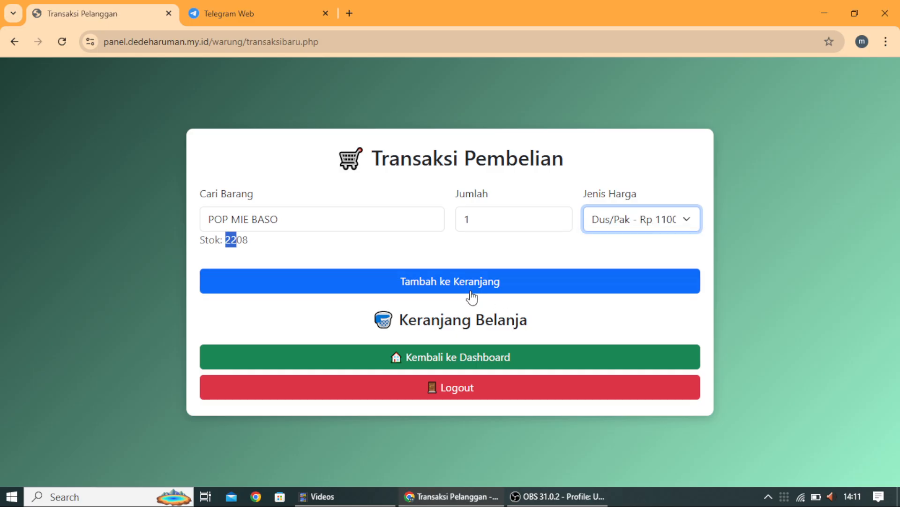
pyautogui.click(453, 280)
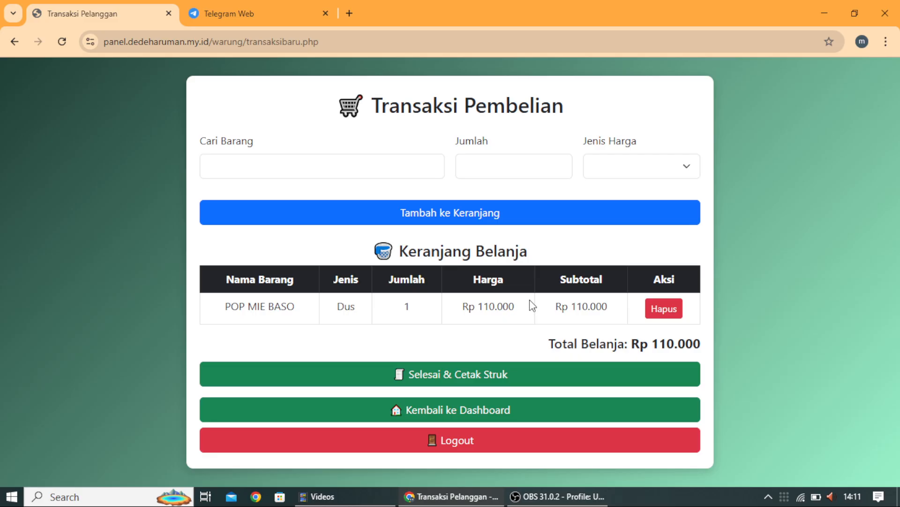
pyautogui.click(419, 375)
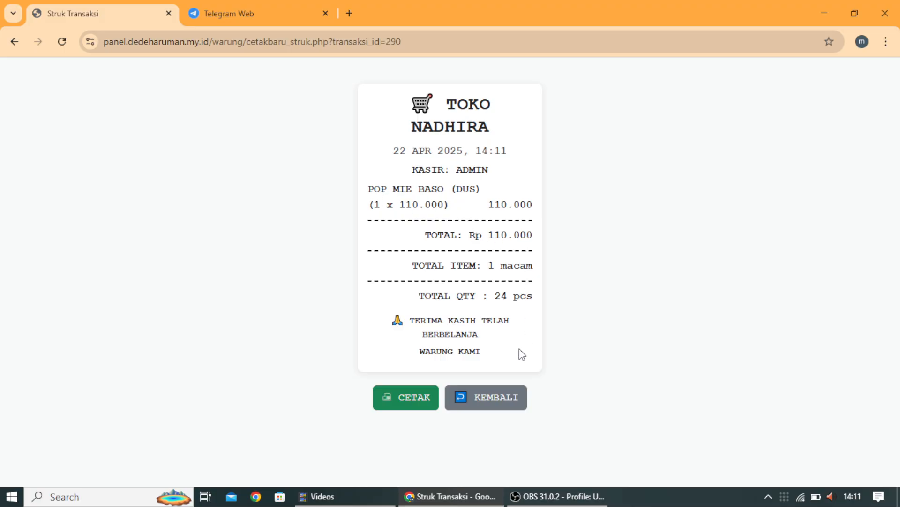
# Step: Check Riwayat Transaksi's Rp 1.145.000 daily total for transactions 290 and 289, then return to the dashboard
pyautogui.click(495, 397)
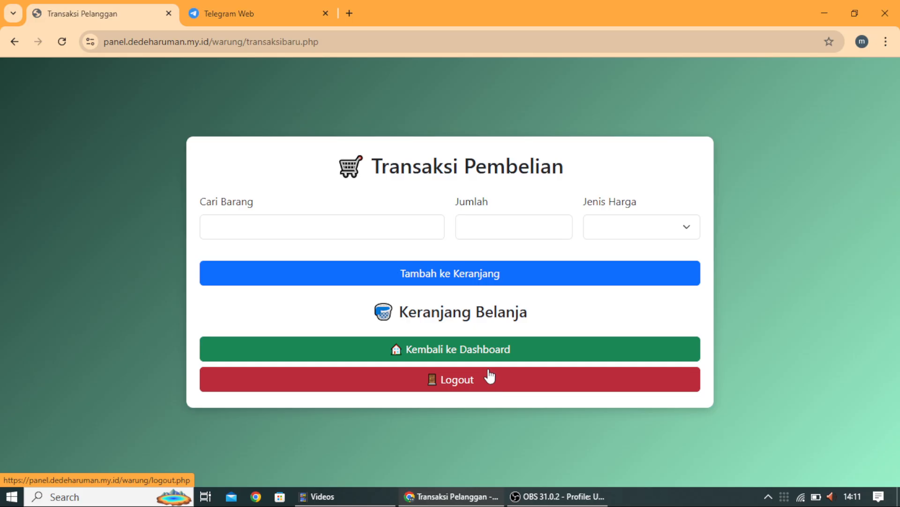
pyautogui.click(482, 348)
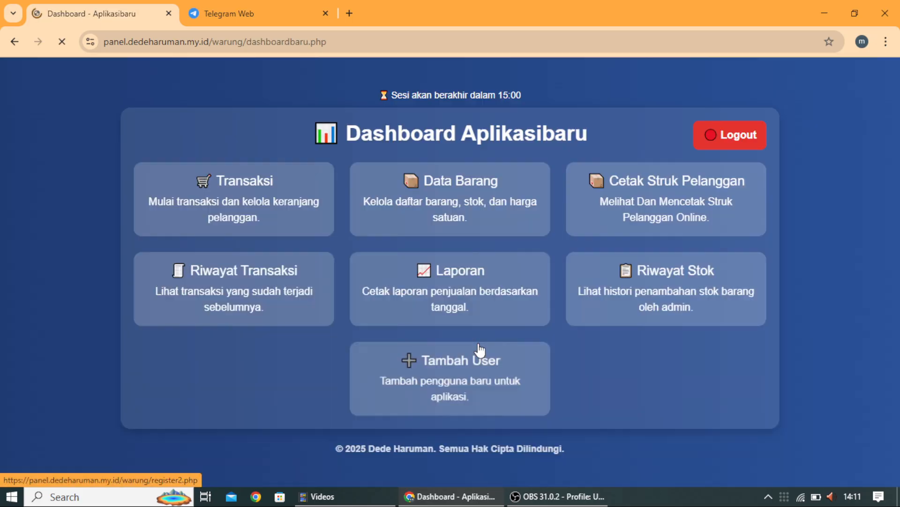
pyautogui.click(276, 284)
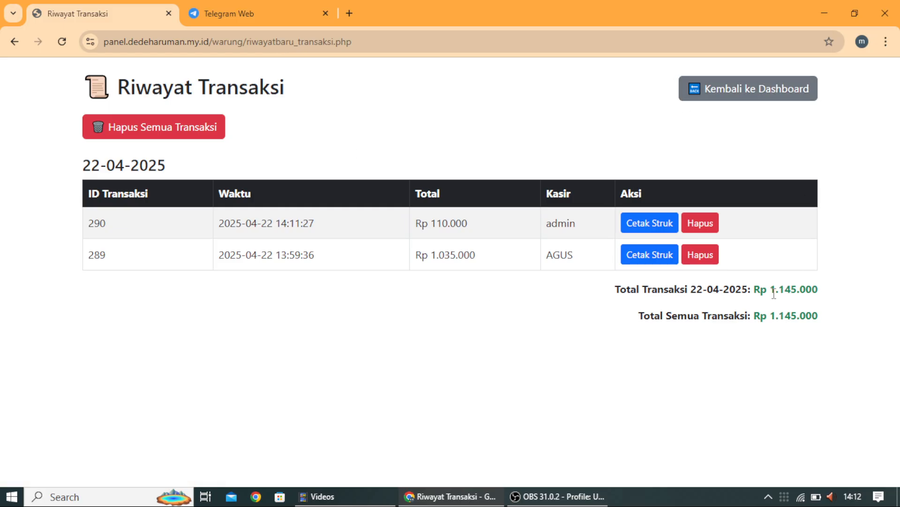
pyautogui.moveTo(774, 283); pyautogui.dragTo(828, 286)
pyautogui.moveTo(768, 284); pyautogui.dragTo(840, 296)
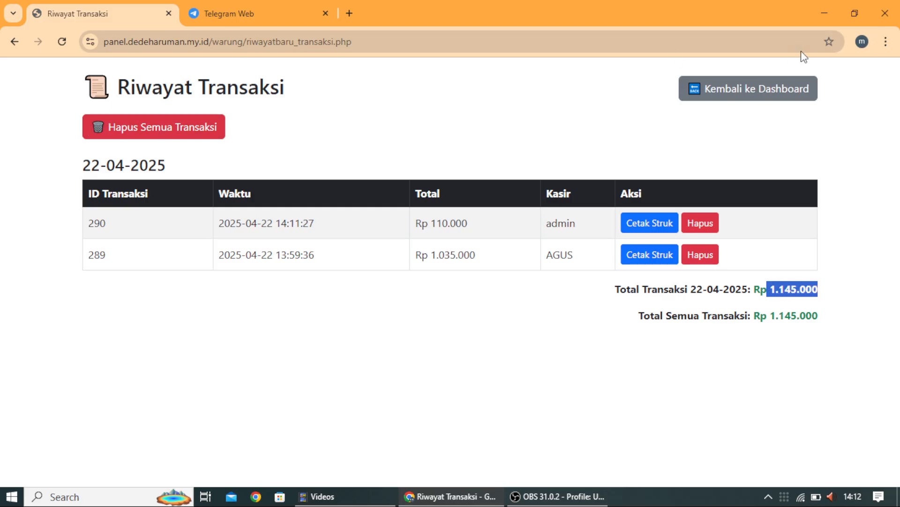
pyautogui.click(750, 92)
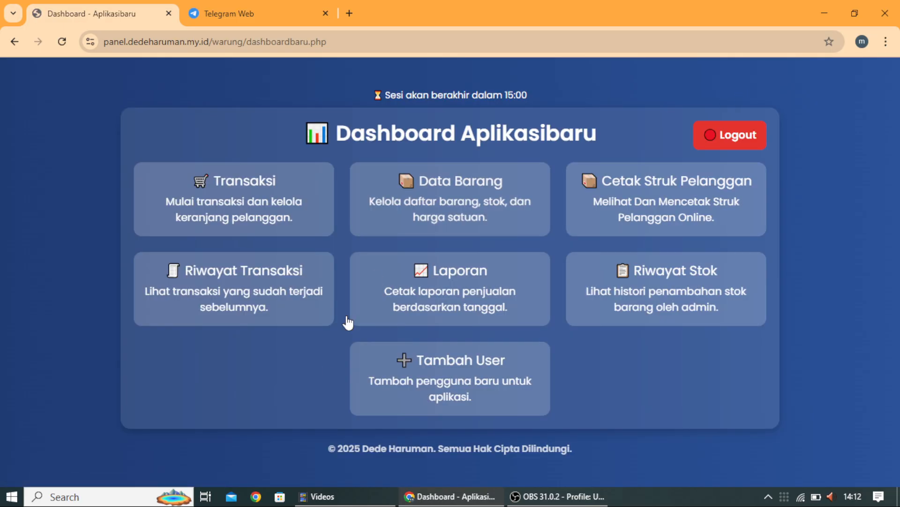
pyautogui.click(470, 276)
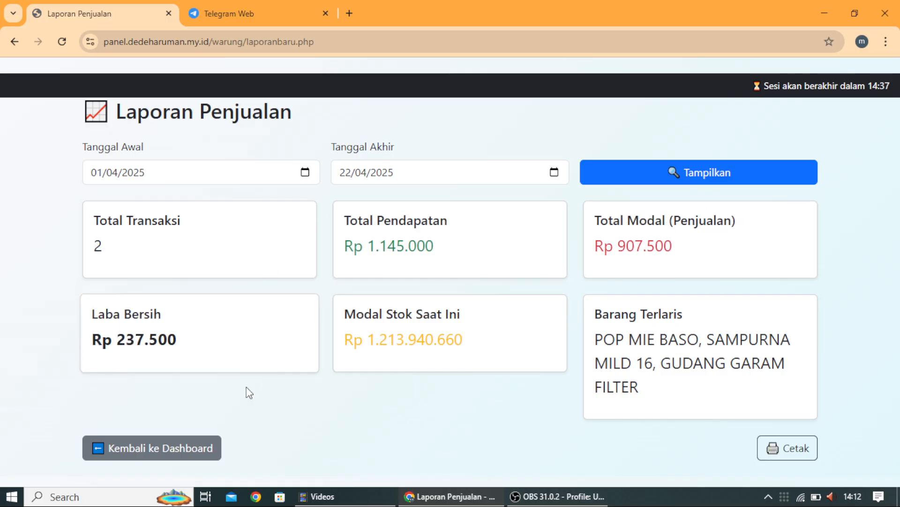
pyautogui.click(159, 448)
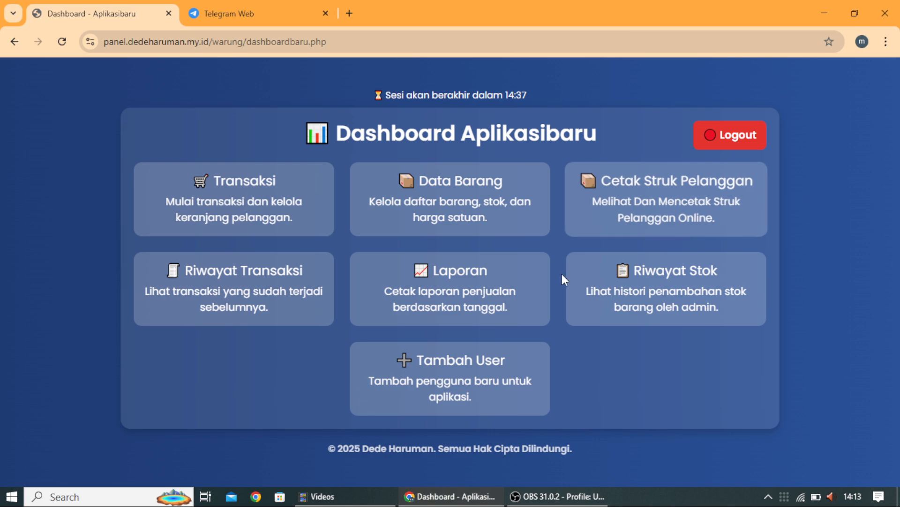
# Step: Verify Data Barang's Potensi Rugi list is empty, then show Downloads in File Explorer
pyautogui.click(519, 196)
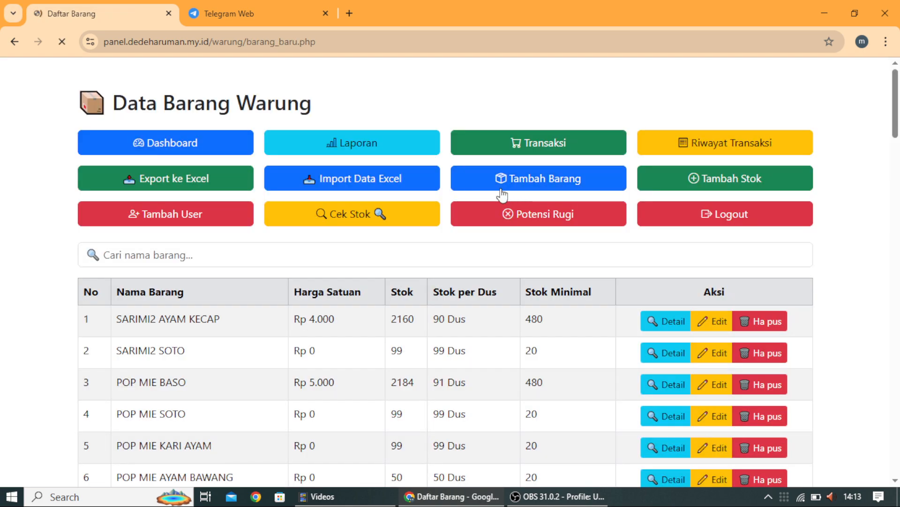
pyautogui.click(517, 215)
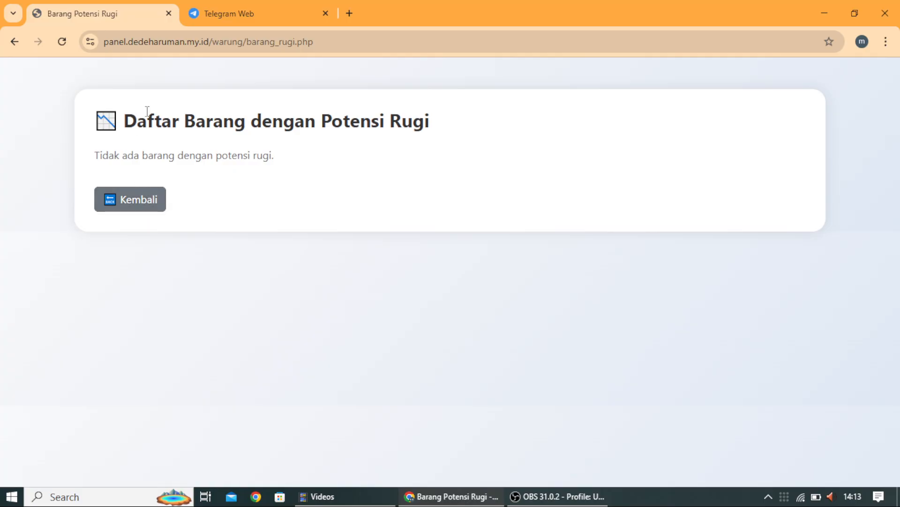
pyautogui.click(114, 197)
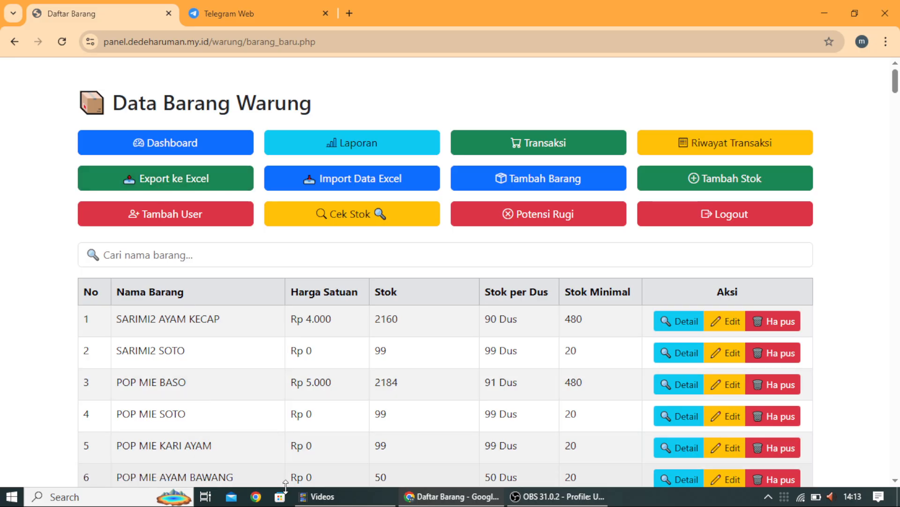
pyautogui.click(329, 497)
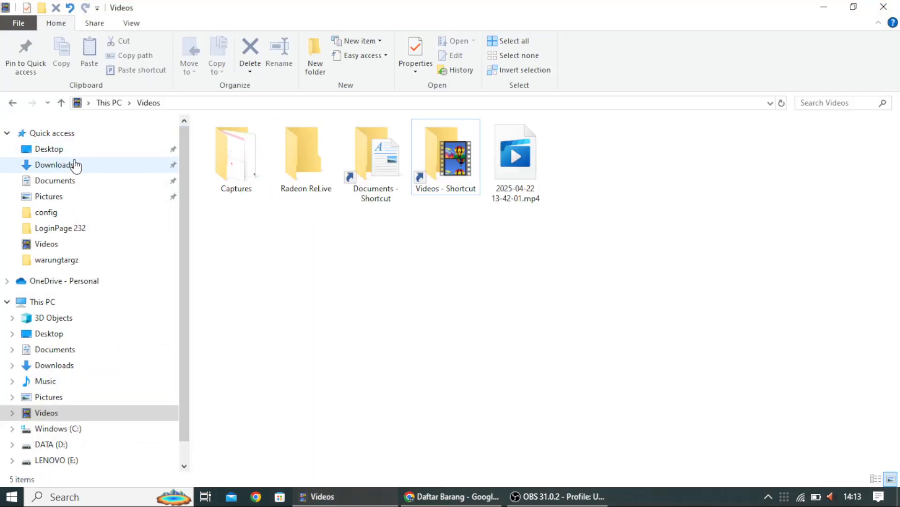
pyautogui.click(75, 165)
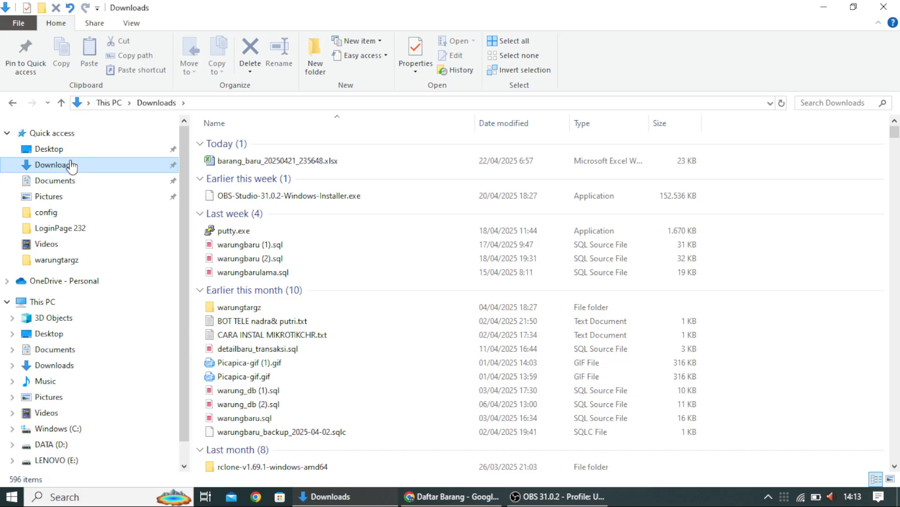
# Step: Move barang_baru_20250421_235648.xlsx to the Recycle Bin and minimise File Explorer
pyautogui.doubleClick(239, 160)
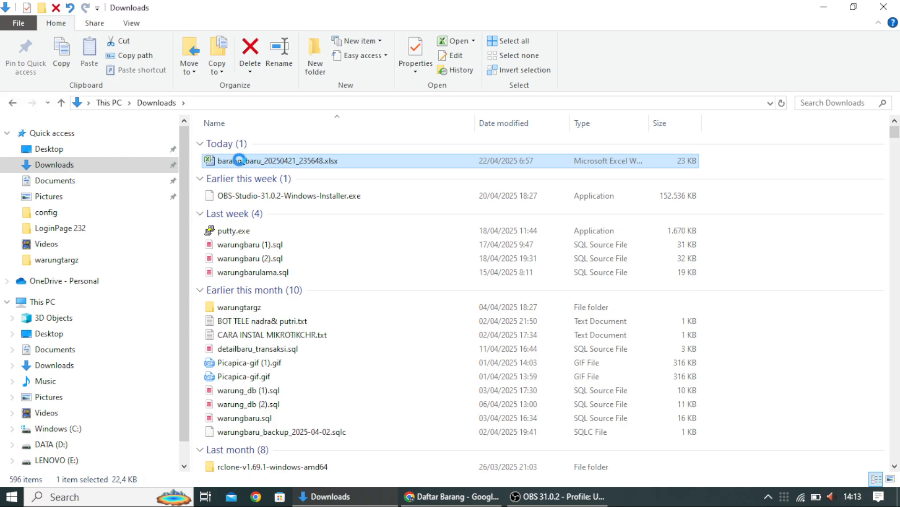
pyautogui.rightClick(239, 161)
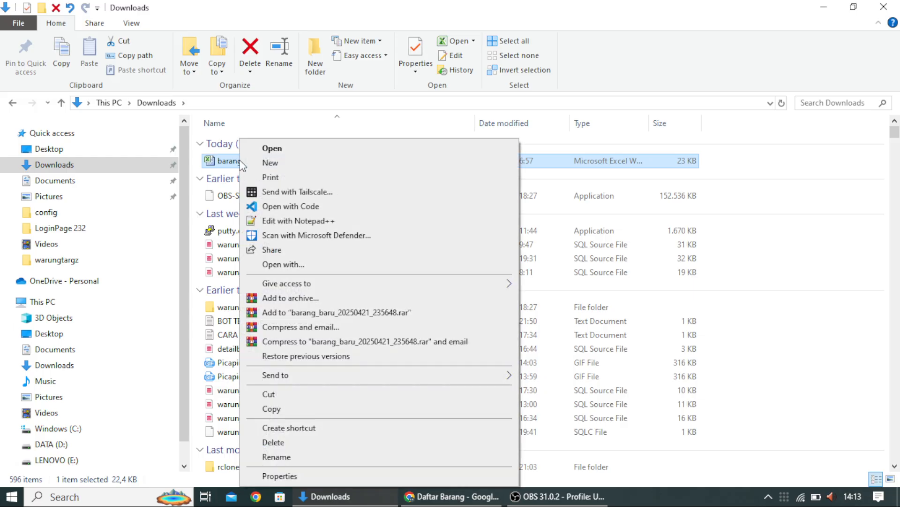
pyautogui.click(275, 442)
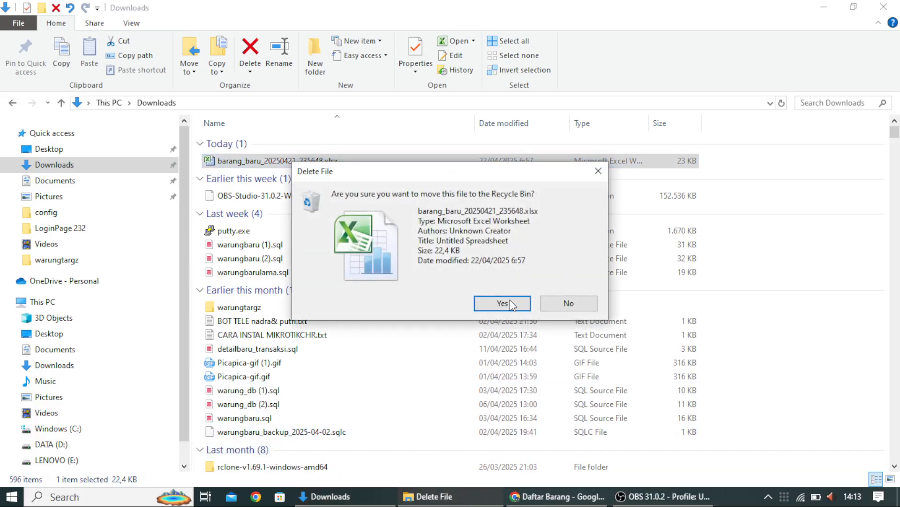
pyautogui.click(510, 303)
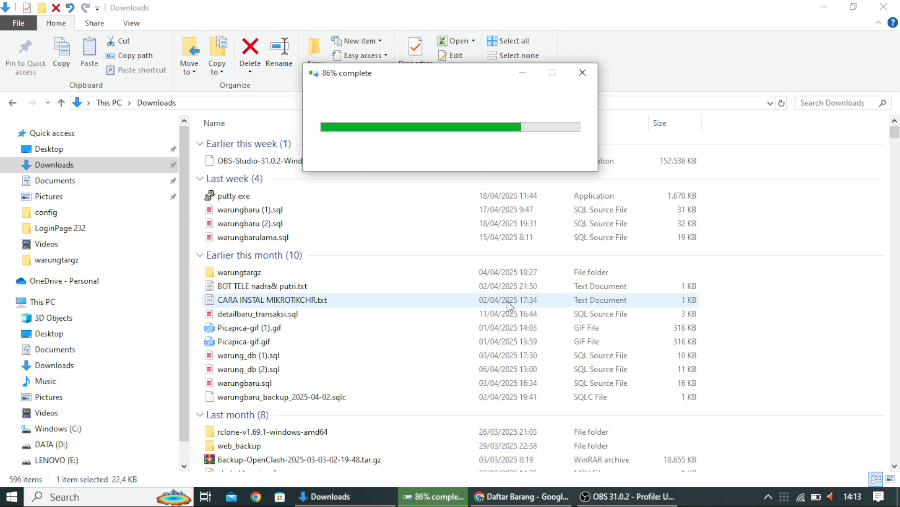
pyautogui.click(824, 11)
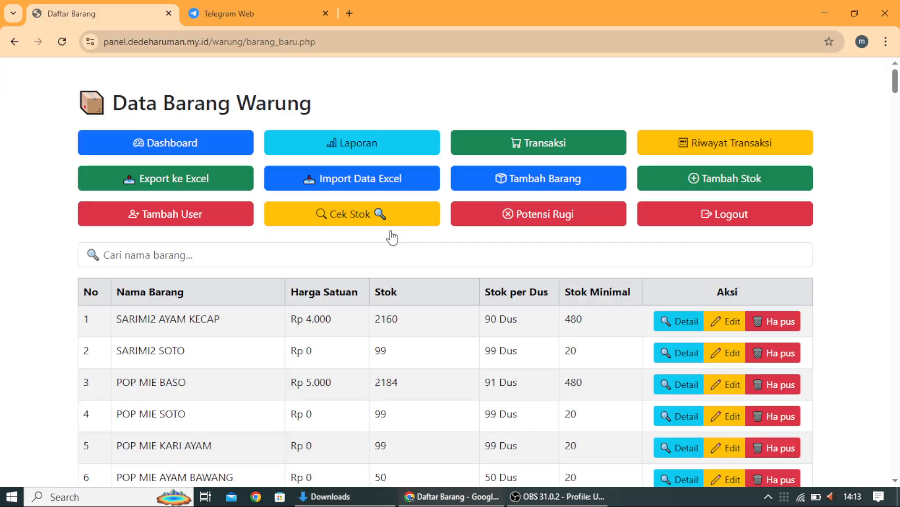
# Step: Export the item data to Excel and open barang_baru_20250422_071404.xlsx from Chrome's downloads
pyautogui.click(155, 187)
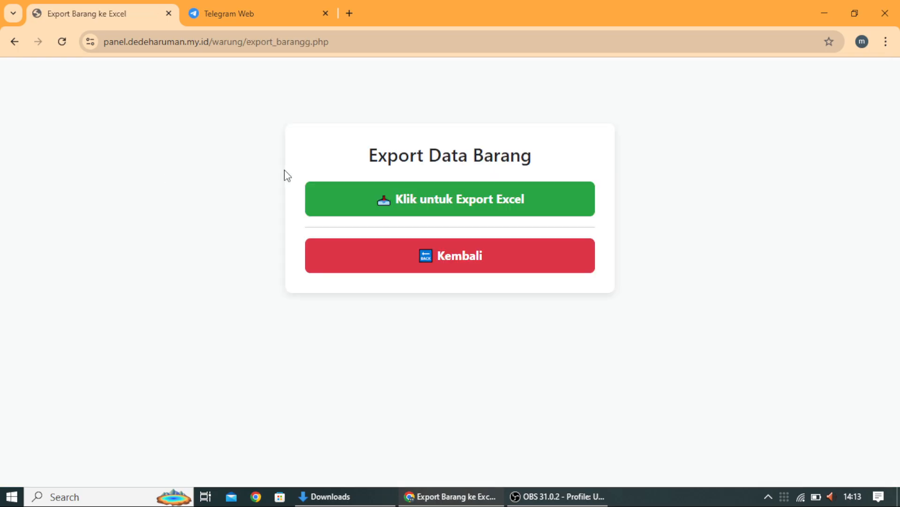
pyautogui.click(433, 203)
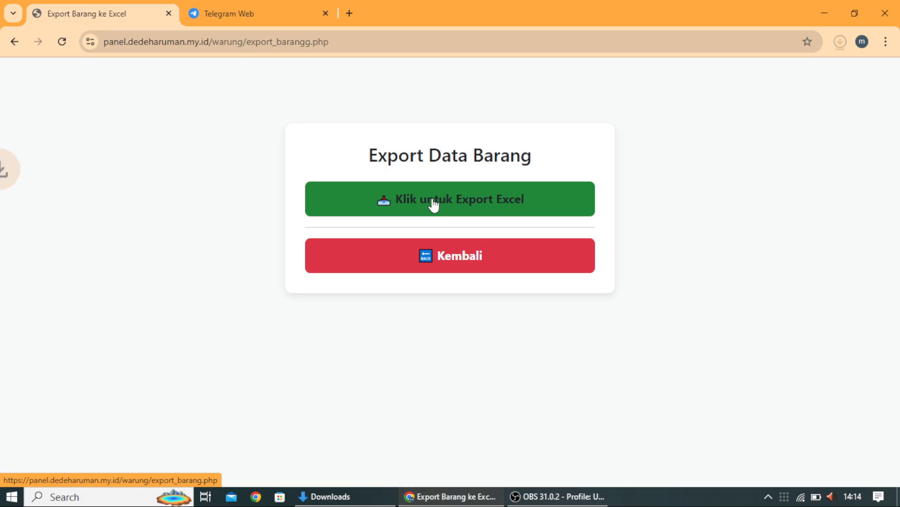
pyautogui.click(840, 41)
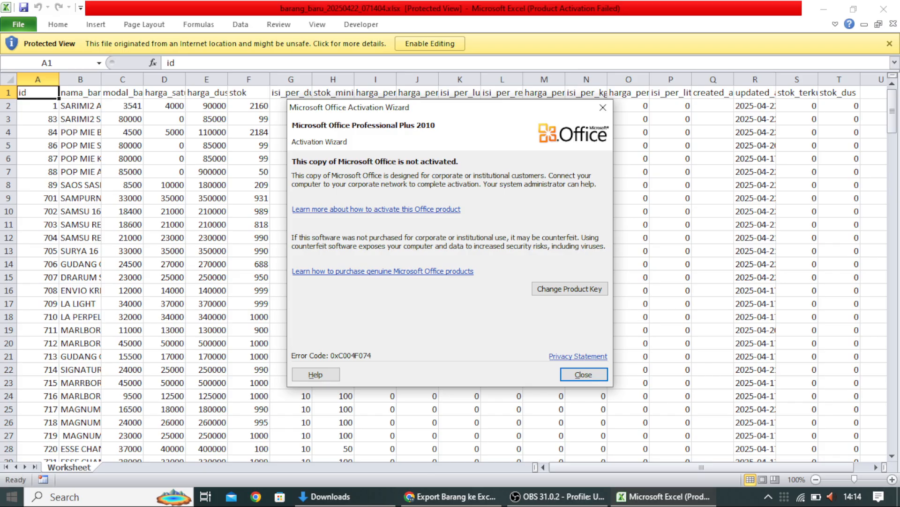
# Step: Close the Microsoft Office Activation Wizard notice
pyautogui.moveTo(488, 501)
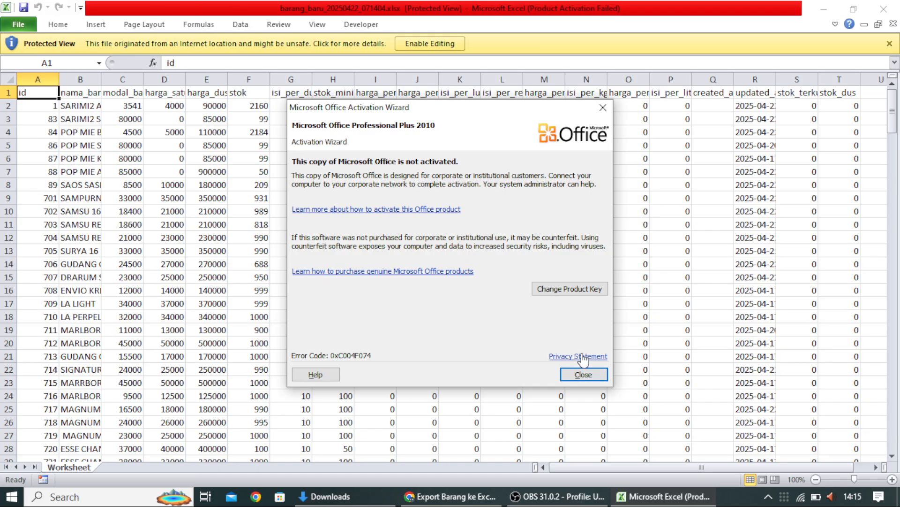
pyautogui.click(580, 378)
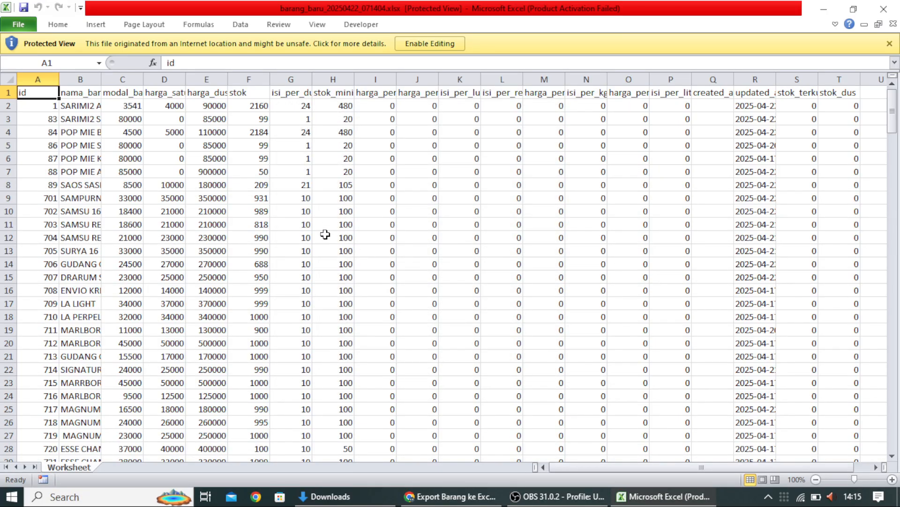
pyautogui.click(435, 38)
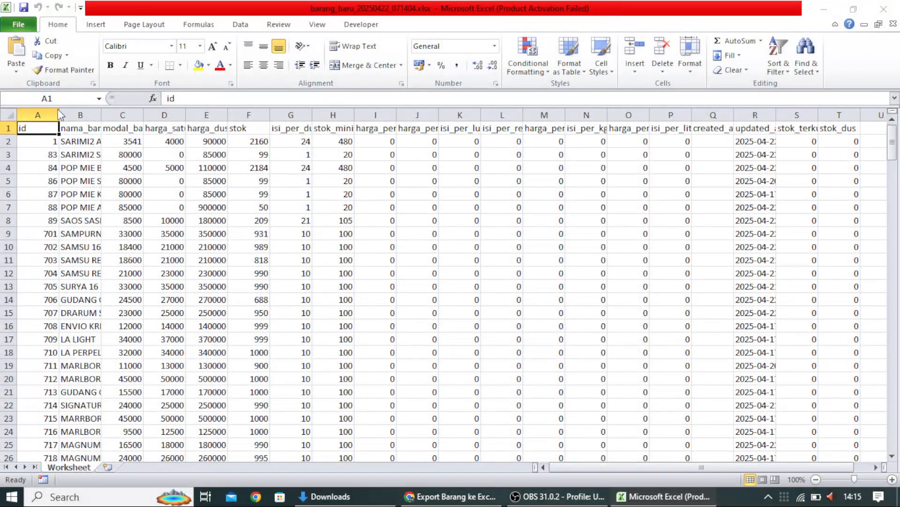
pyautogui.click(4, 113)
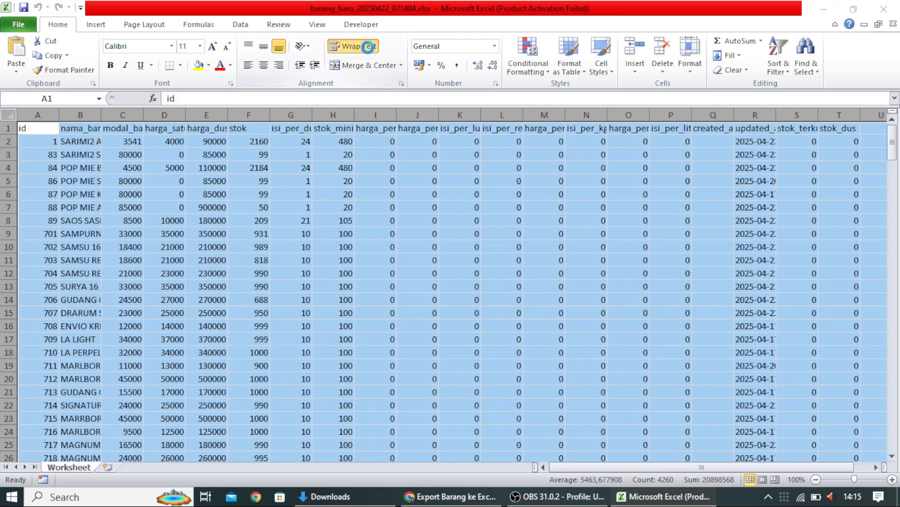
pyautogui.click(370, 49)
pyautogui.scroll(-2, 389, 275)
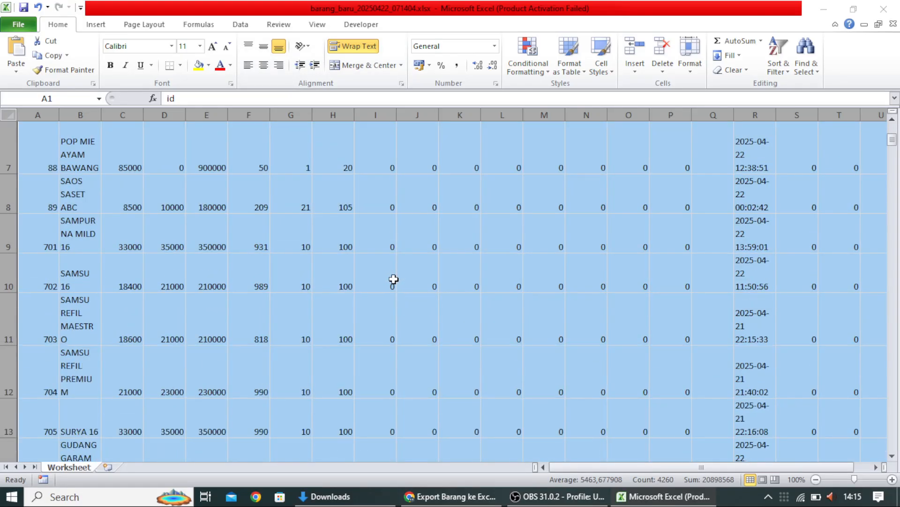
pyautogui.scroll(2, 386, 273)
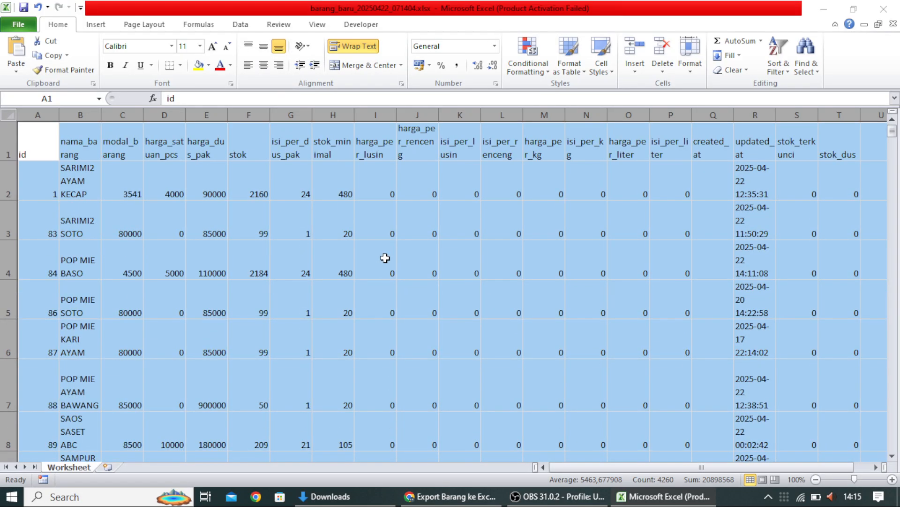
pyautogui.click(458, 67)
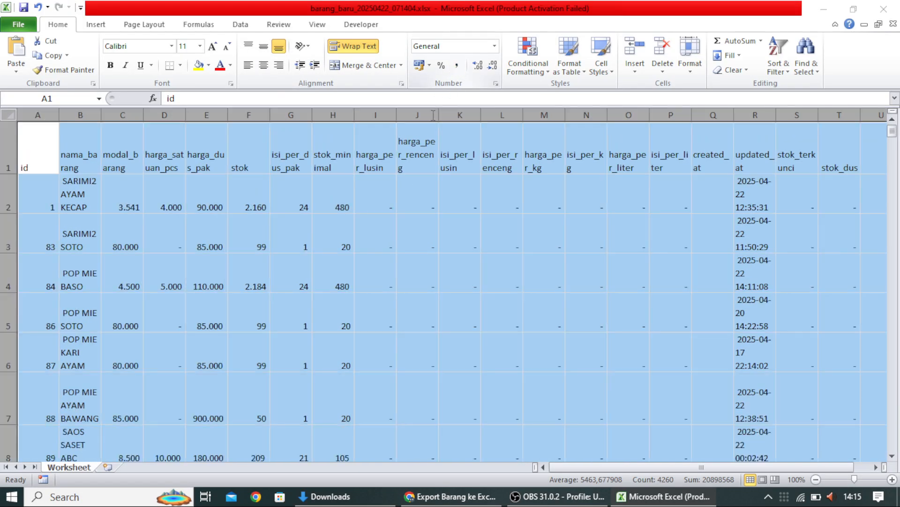
pyautogui.scroll(-1, 421, 304)
pyautogui.scroll(1, 342, 344)
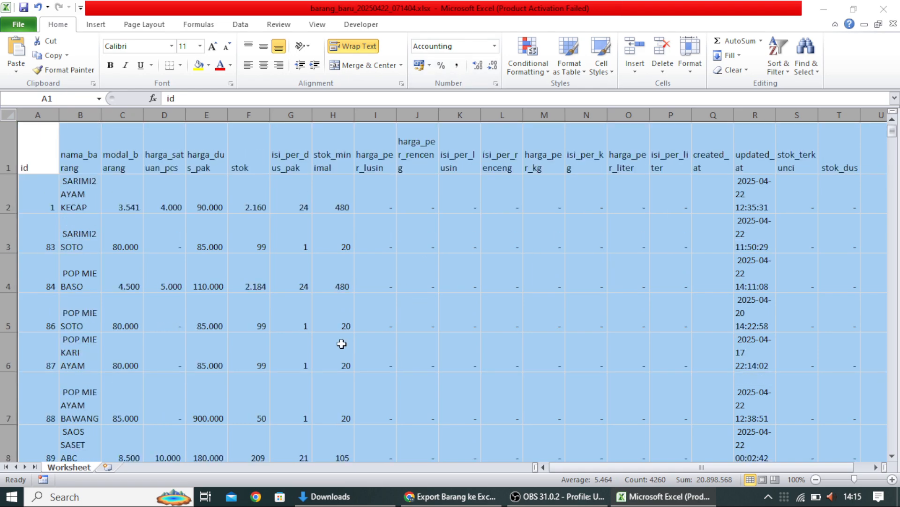
pyautogui.scroll(-11, 129, 227)
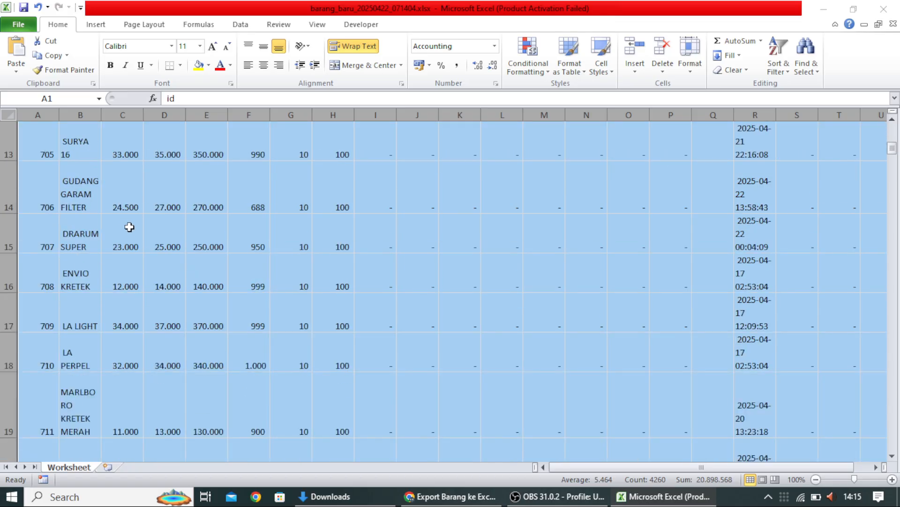
pyautogui.scroll(-14, 131, 233)
# Step: Enter POCARI BTL KECIL, SODA and CITRUN in cells B227–B229 of the name column
pyautogui.click(207, 296)
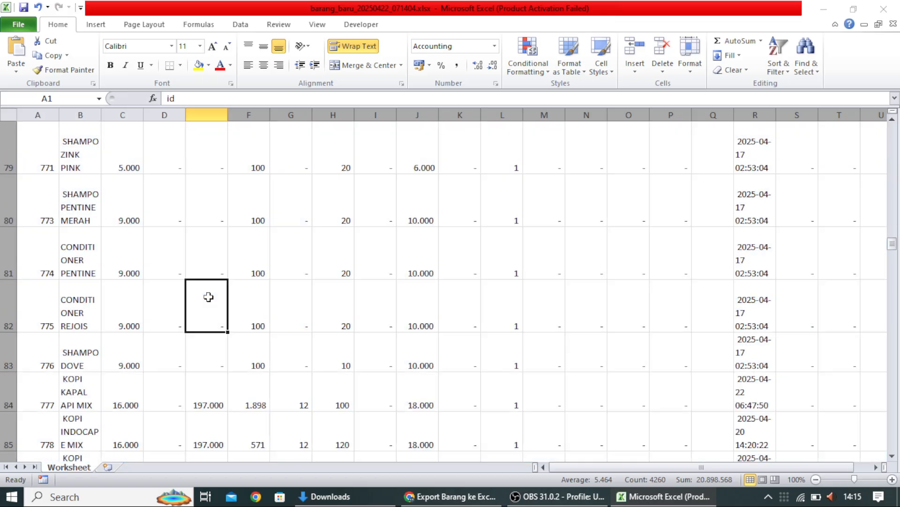
pyautogui.scroll(-2, 208, 297)
pyautogui.scroll(-20, 208, 296)
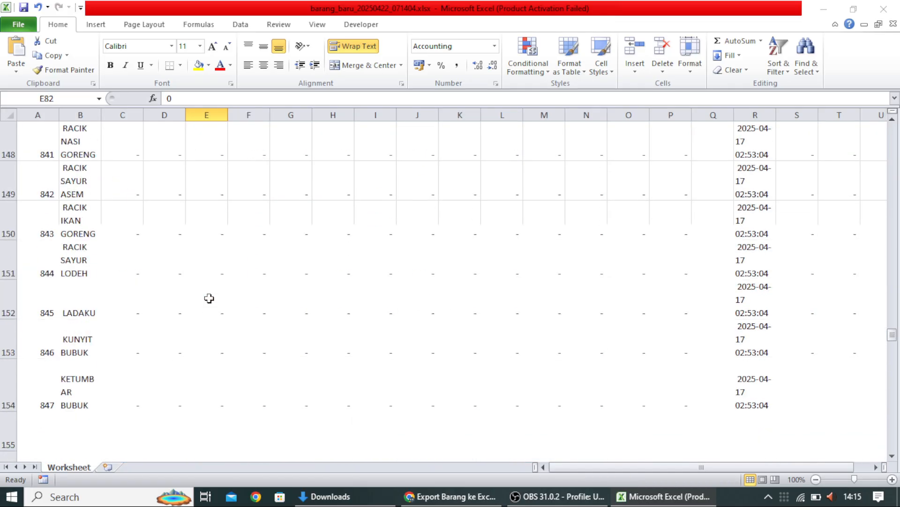
pyautogui.scroll(-18, 209, 298)
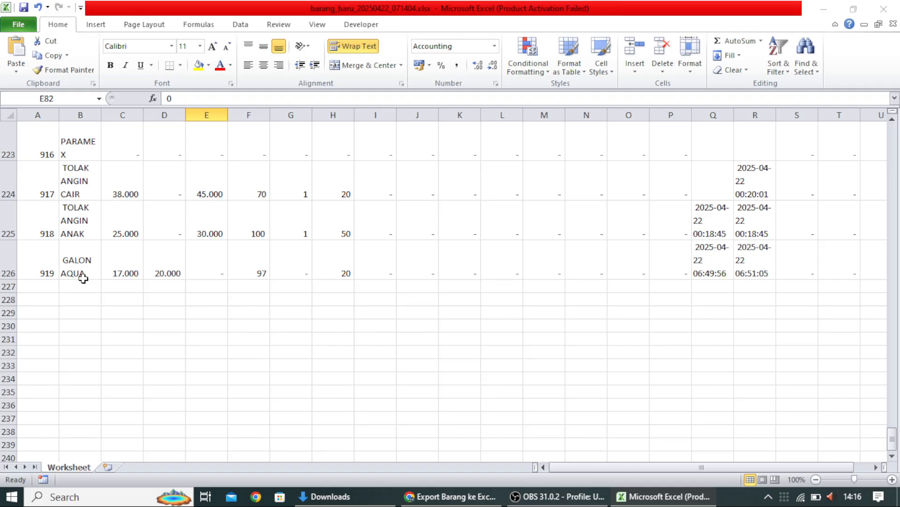
pyautogui.click(79, 287)
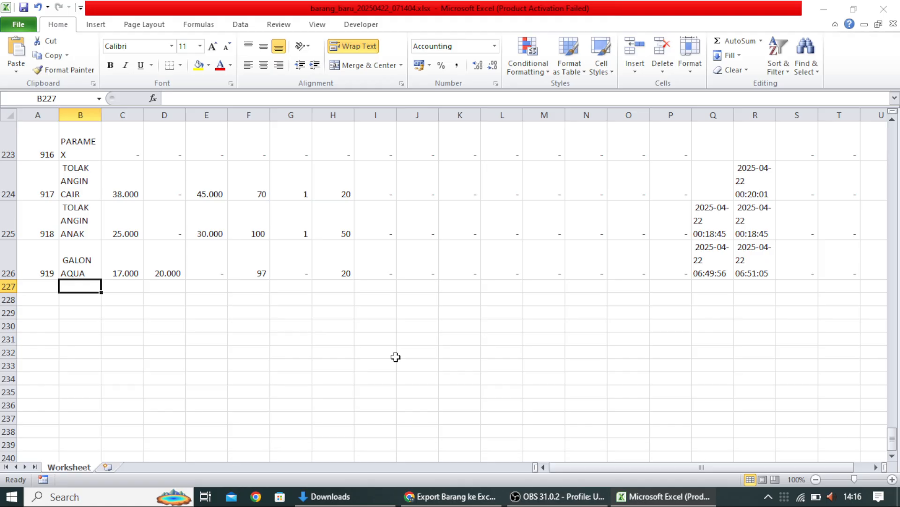
pyautogui.write('POC')
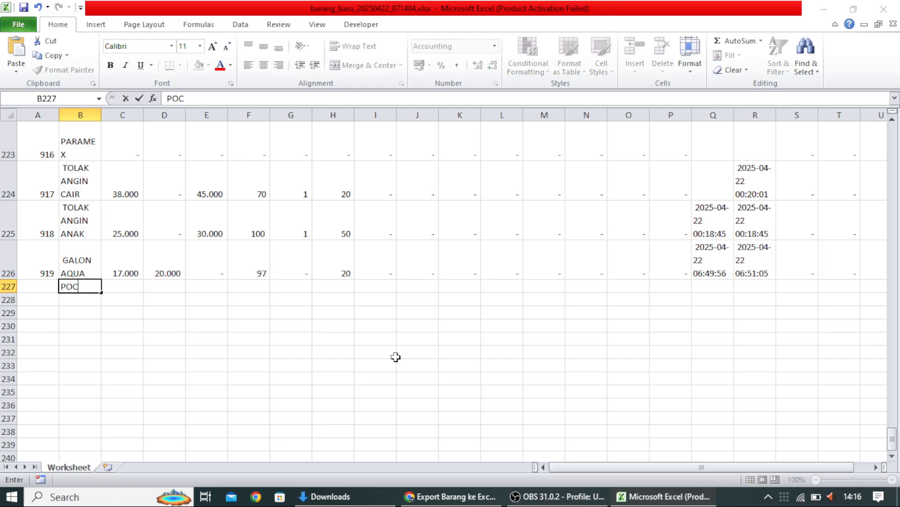
pyautogui.write('ARI BTL KECIL')
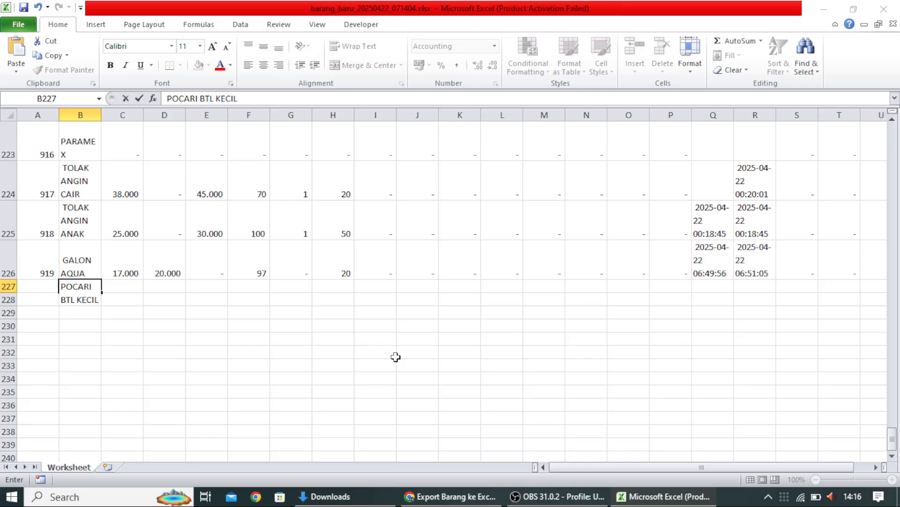
pyautogui.press('Return')
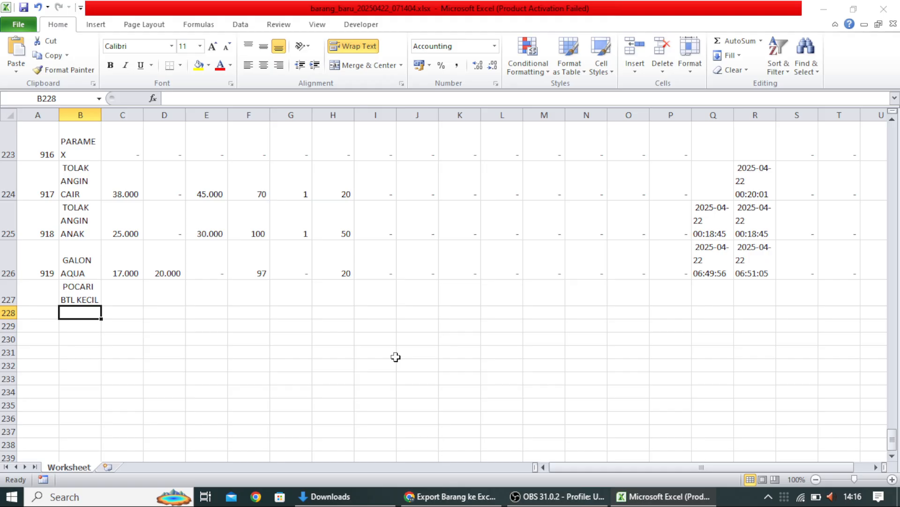
pyautogui.write('SODA')
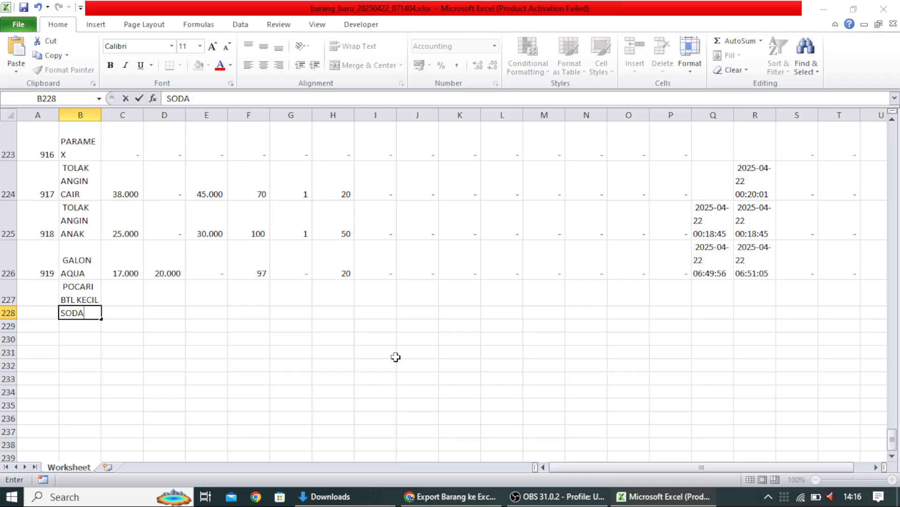
pyautogui.press('Return')
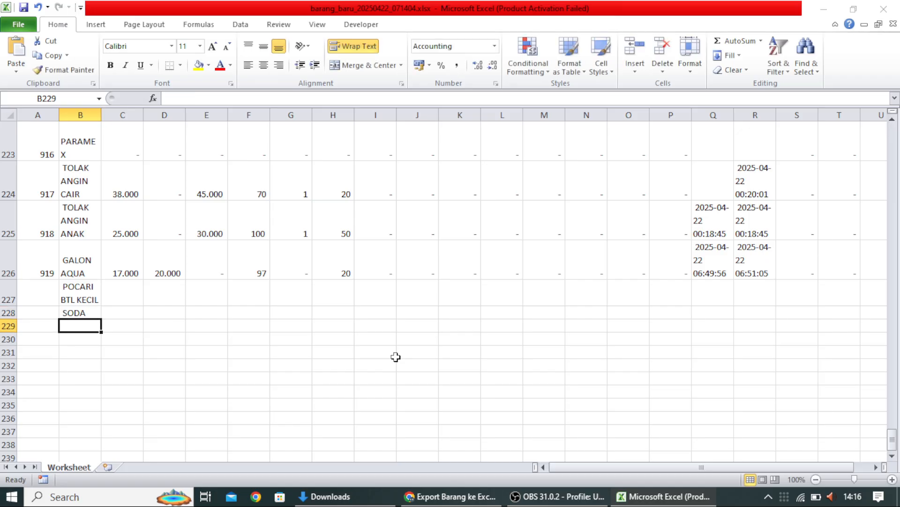
pyautogui.write('CI')
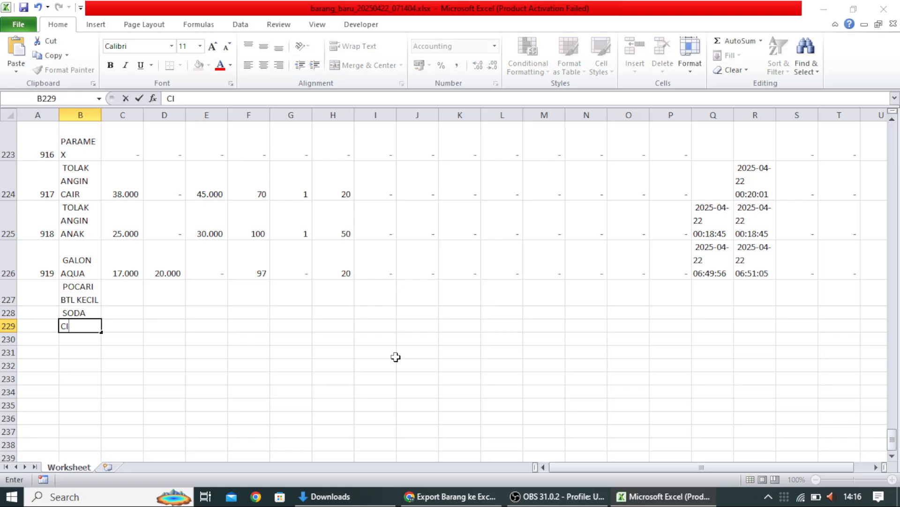
pyautogui.write('TRUN')
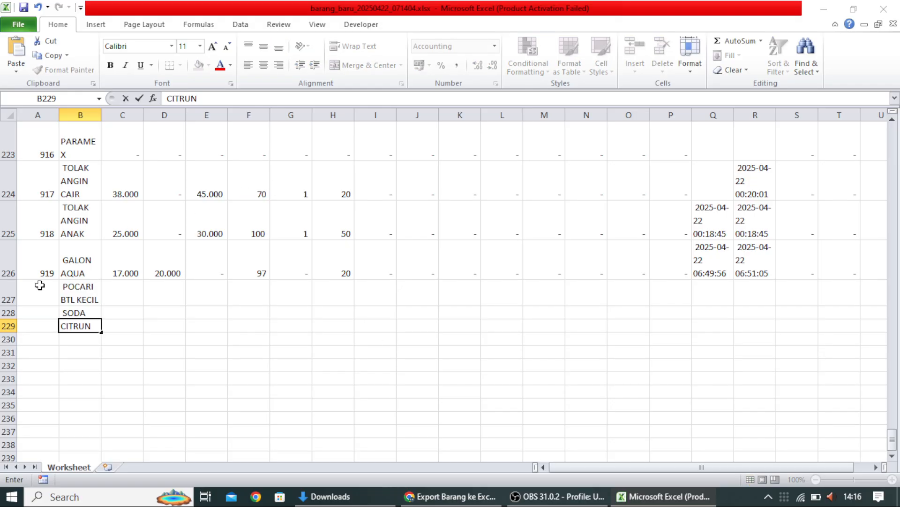
pyautogui.click(38, 264)
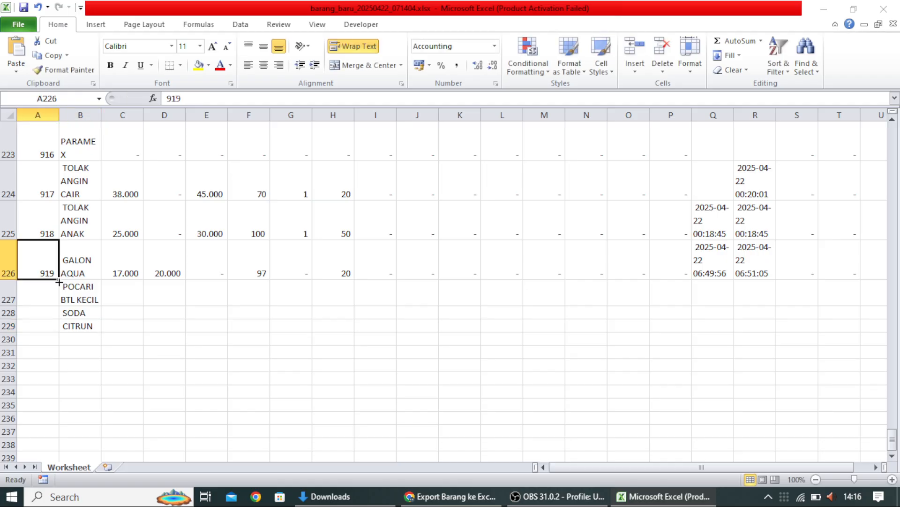
# Step: Fill ids 920, 921 and 922 down the three new rows as a series after 919
pyautogui.moveTo(58, 280); pyautogui.dragTo(61, 331)
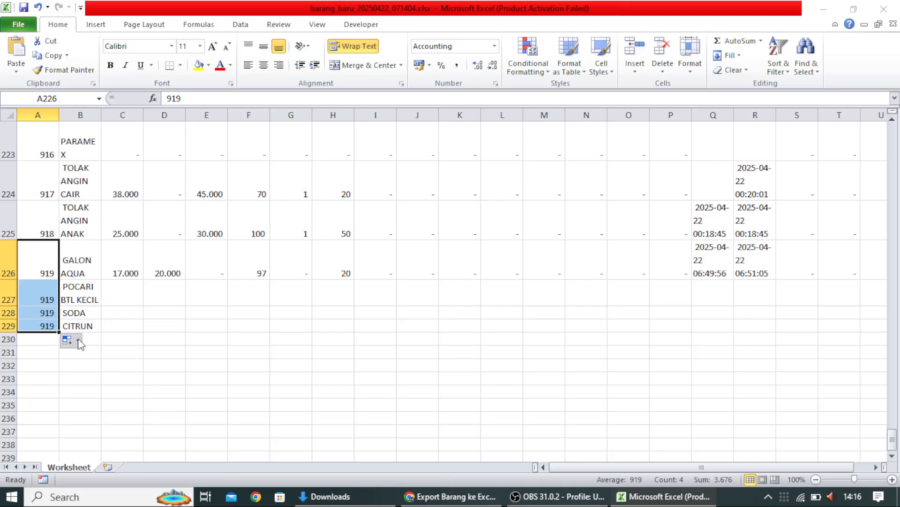
pyautogui.click(79, 341)
pyautogui.click(114, 373)
# Step: Enter 0 in C227 and spread it across POCARI BTL KECIL's row to column P
pyautogui.click(122, 299)
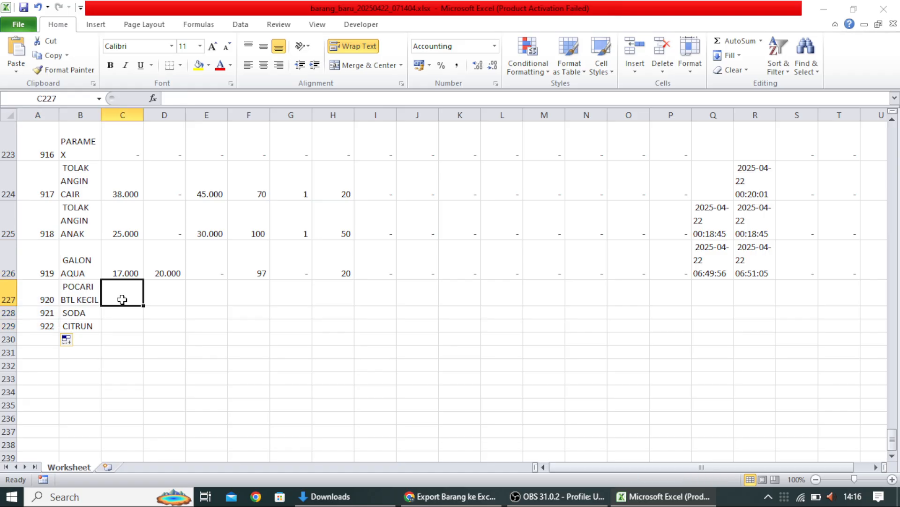
pyautogui.write('0')
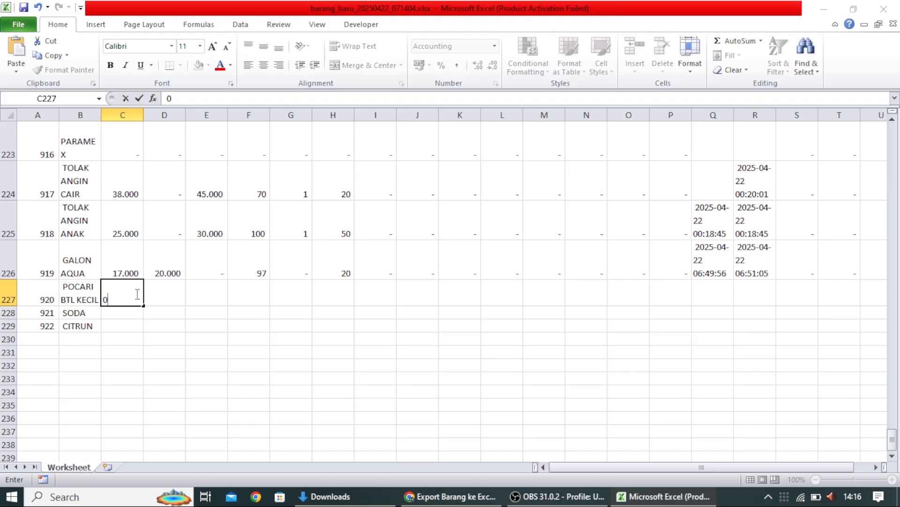
pyautogui.moveTo(142, 306); pyautogui.dragTo(680, 286)
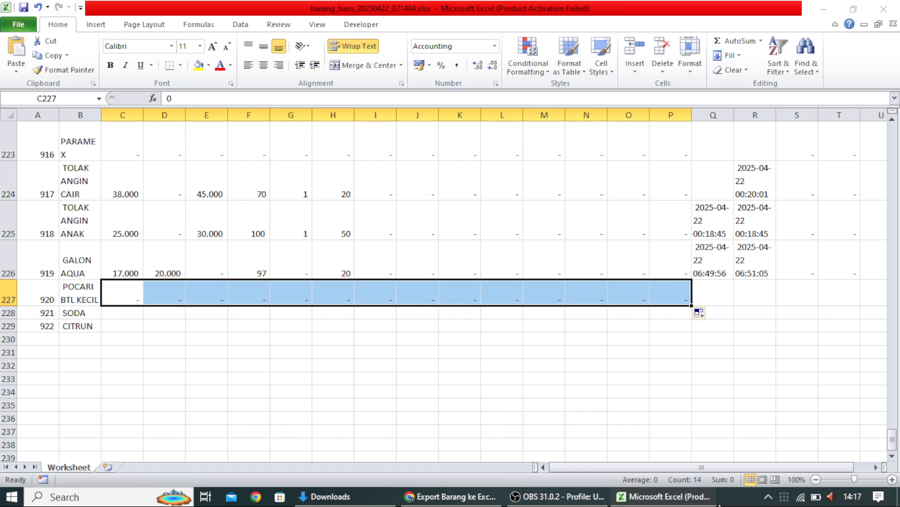
pyautogui.hotkey('shift', 'Down')
pyautogui.hotkey('shift', 'Down')
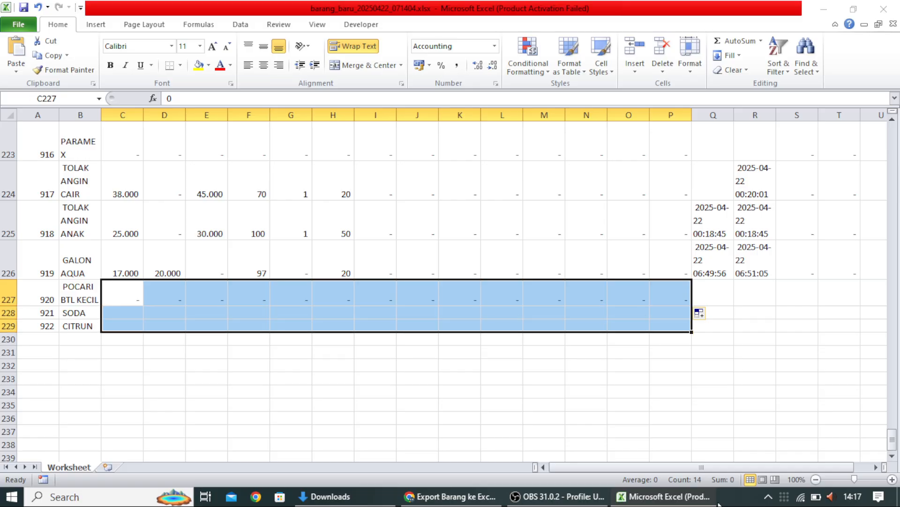
pyautogui.click(640, 416)
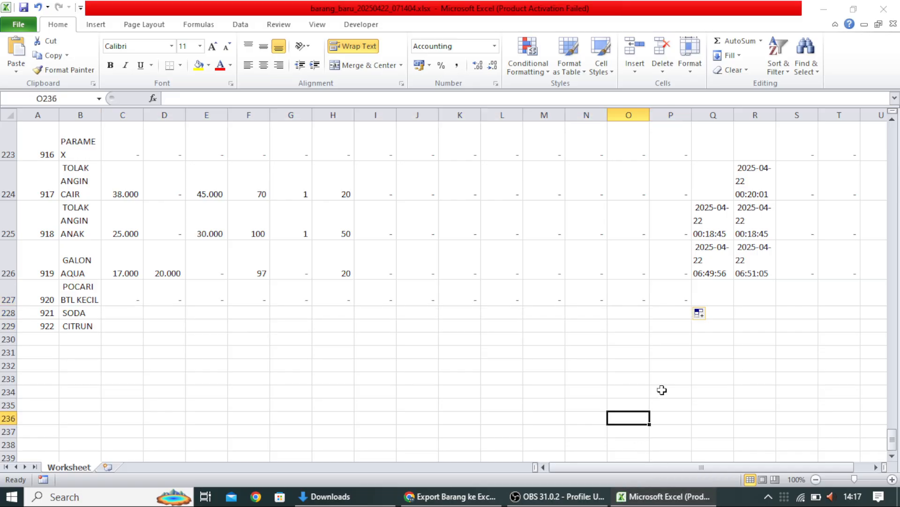
# Step: Reselect row 227's number cells through column T and rows 228–229, then drop the selection unfilled
pyautogui.click(137, 294)
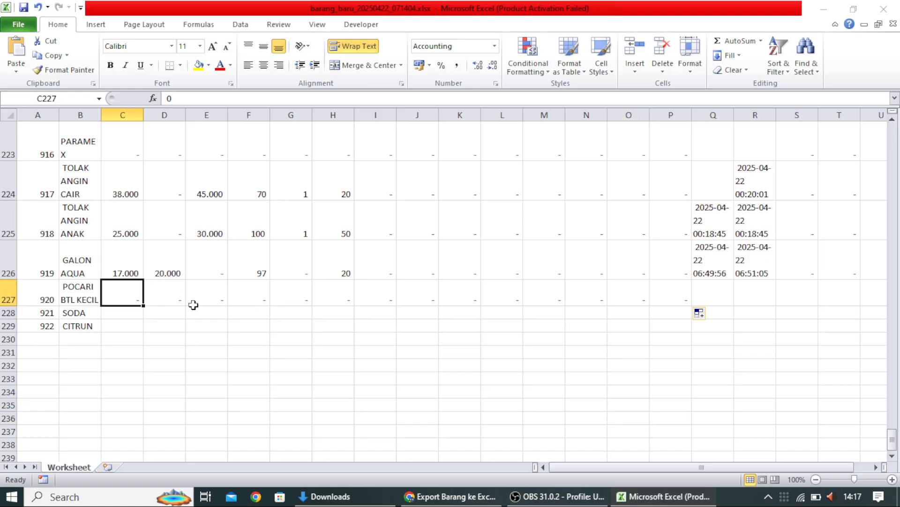
pyautogui.hotkey('shift', 'Right')
pyautogui.hotkey('shift', 'Right')
pyautogui.hotkey('shift', 'Right')
pyautogui.hotkey('shift', 'Right')
pyautogui.hotkey('shift', 'Right')
pyautogui.hotkey('shift', 'Right')
pyautogui.hotkey('shift', 'Right')
pyautogui.hotkey('shift', 'Right')
pyautogui.hotkey('shift', 'Right')
pyautogui.hotkey('shift', 'Right')
pyautogui.hotkey('shift', 'Right')
pyautogui.hotkey('shift', 'Right')
pyautogui.hotkey('shift', 'Right')
pyautogui.hotkey('shift', 'Right')
pyautogui.hotkey('shift', 'Right')
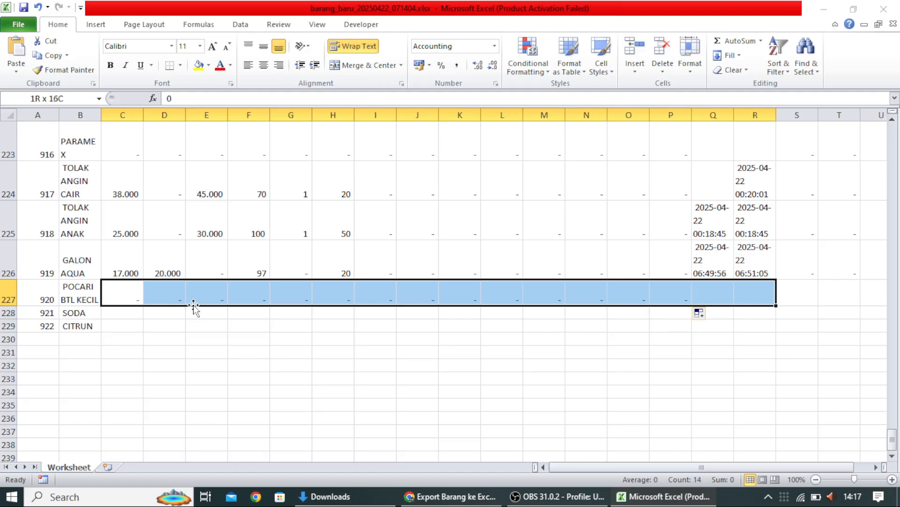
pyautogui.hotkey('shift', 'Right')
pyautogui.hotkey('shift', 'Right')
pyautogui.hotkey('shift', 'Right')
pyautogui.hotkey('shift', 'Right')
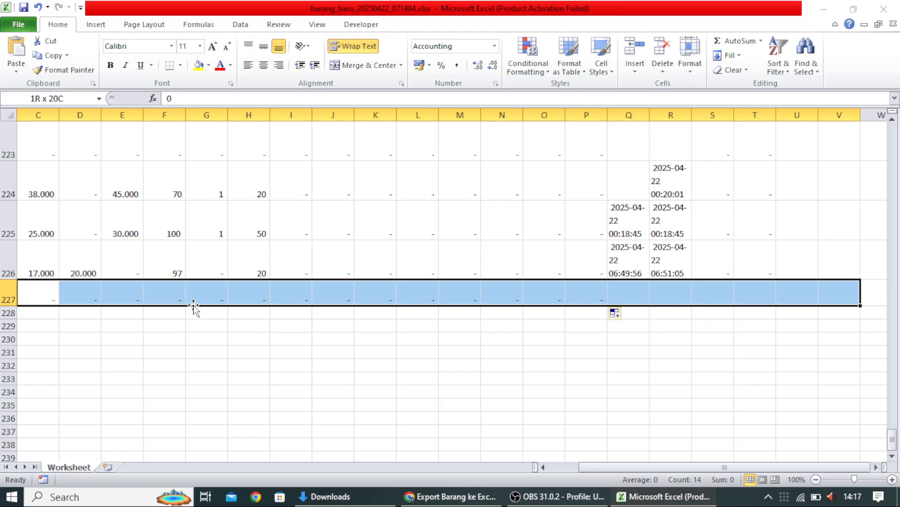
pyautogui.hotkey('shift', 'Left')
pyautogui.hotkey('shift', 'Left')
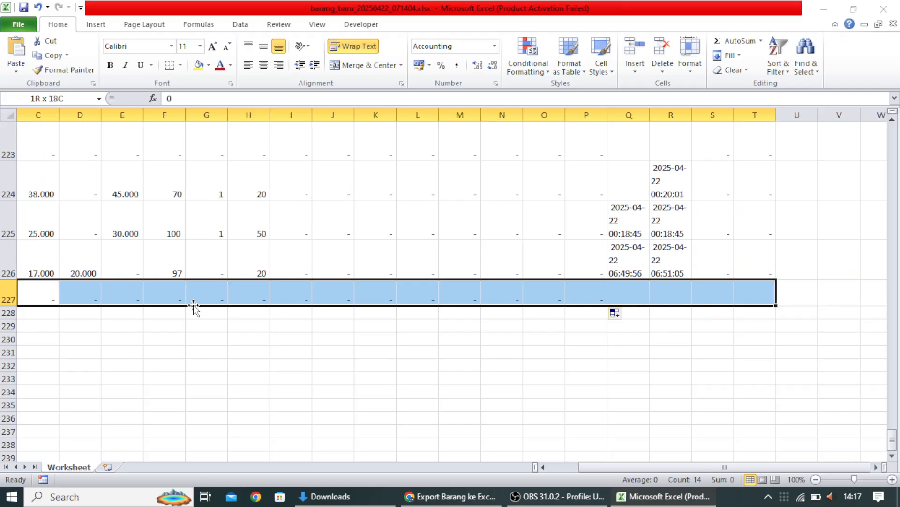
pyautogui.hotkey('shift', 'Down')
pyautogui.hotkey('shift', 'Down')
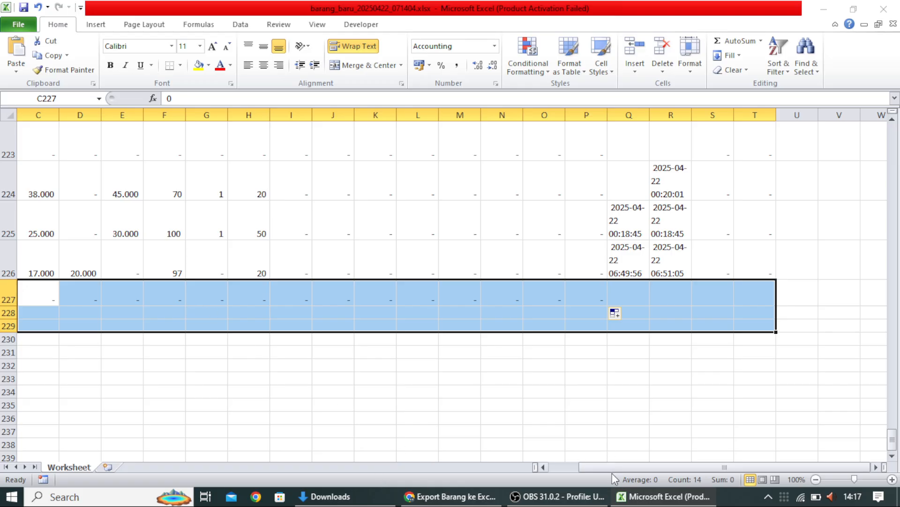
pyautogui.moveTo(608, 466); pyautogui.dragTo(571, 470)
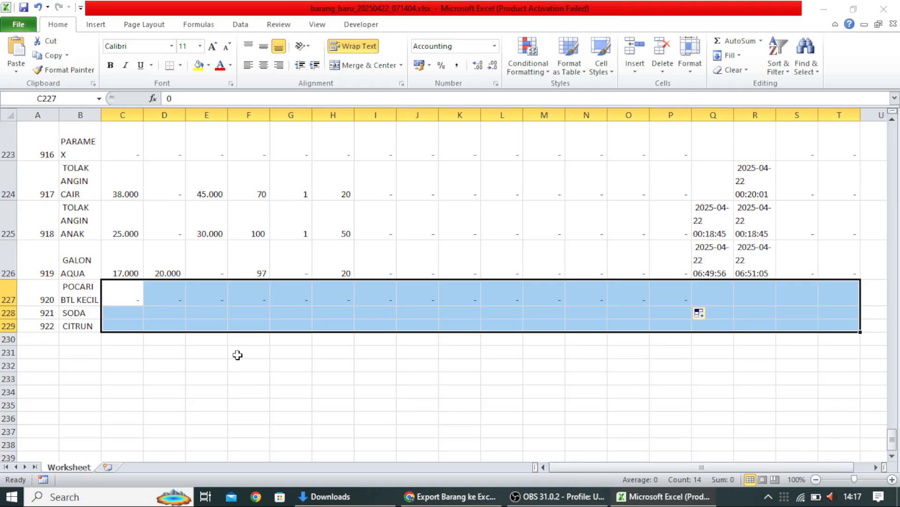
pyautogui.click(773, 377)
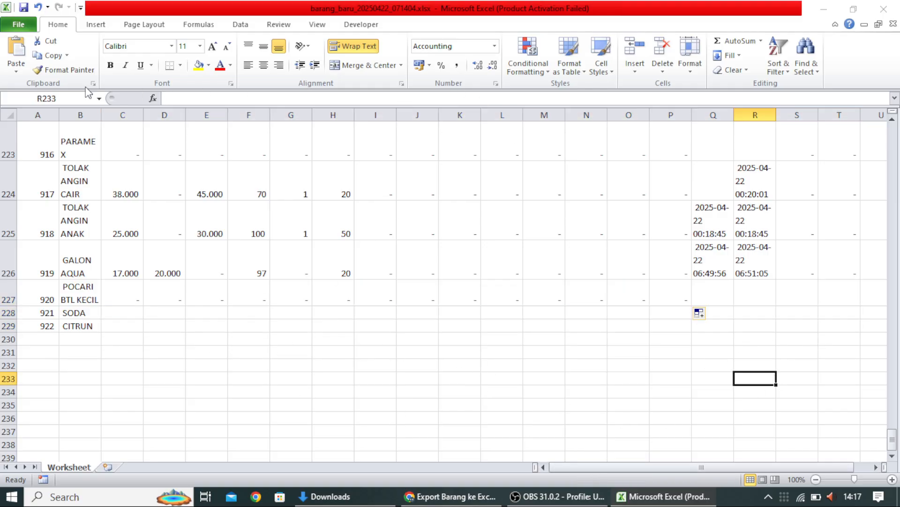
# Step: Format the entire worksheet as Number with 0 decimals and no 1000 separator
pyautogui.click(10, 114)
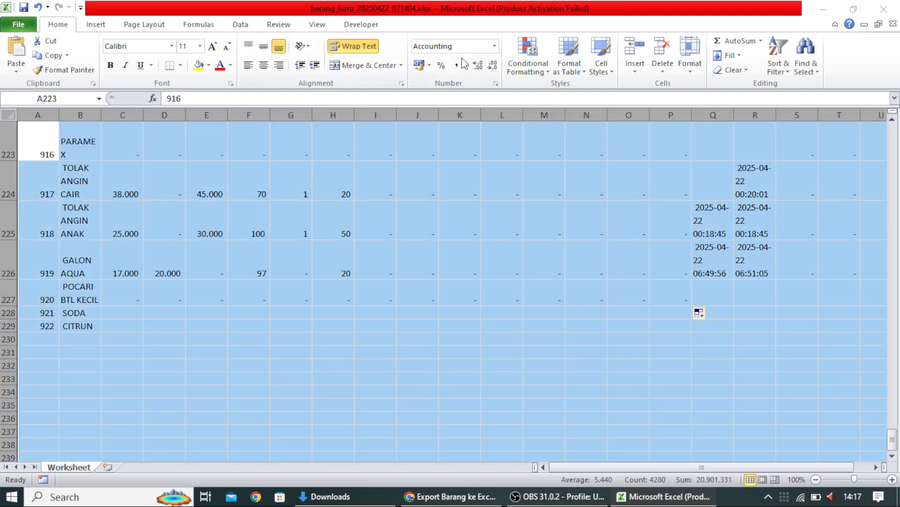
pyautogui.rightClick(370, 169)
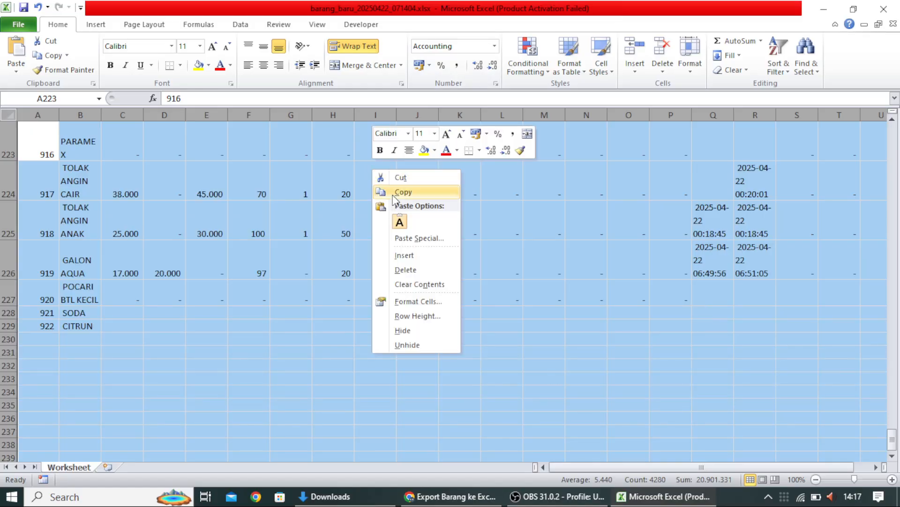
pyautogui.click(430, 301)
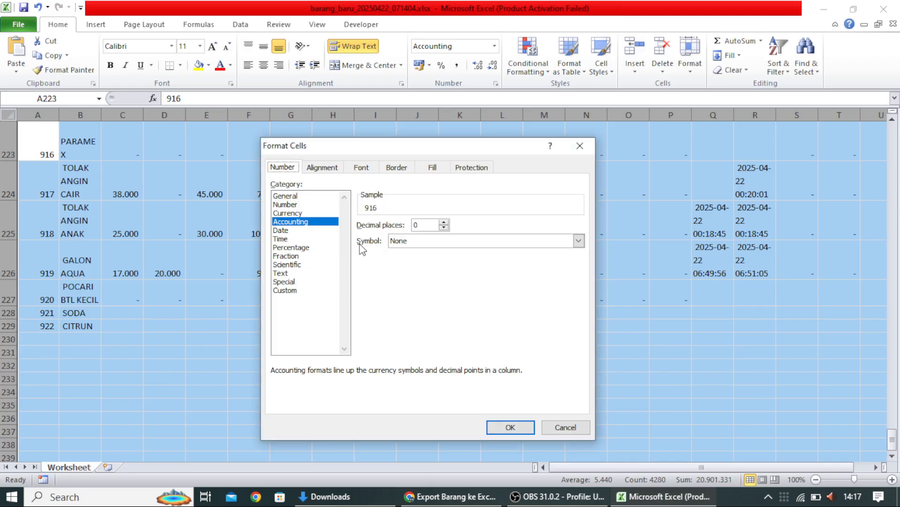
pyautogui.click(305, 204)
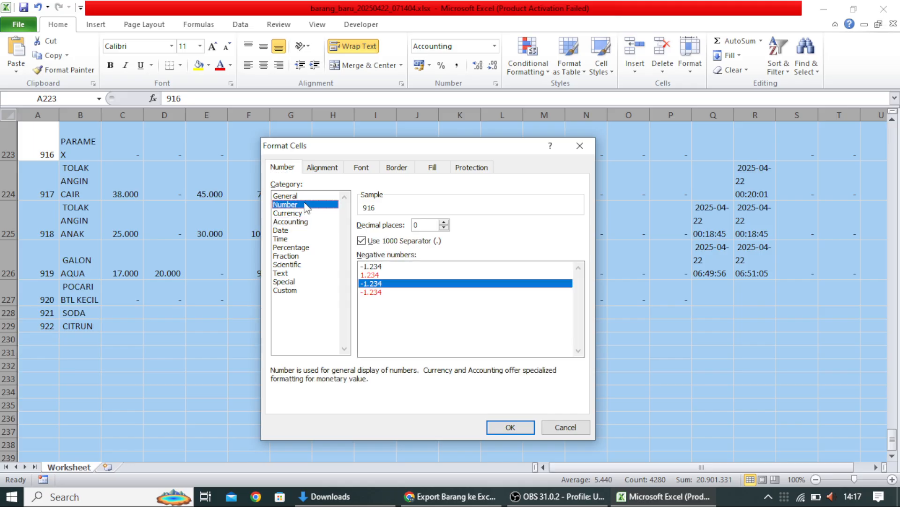
pyautogui.click(362, 241)
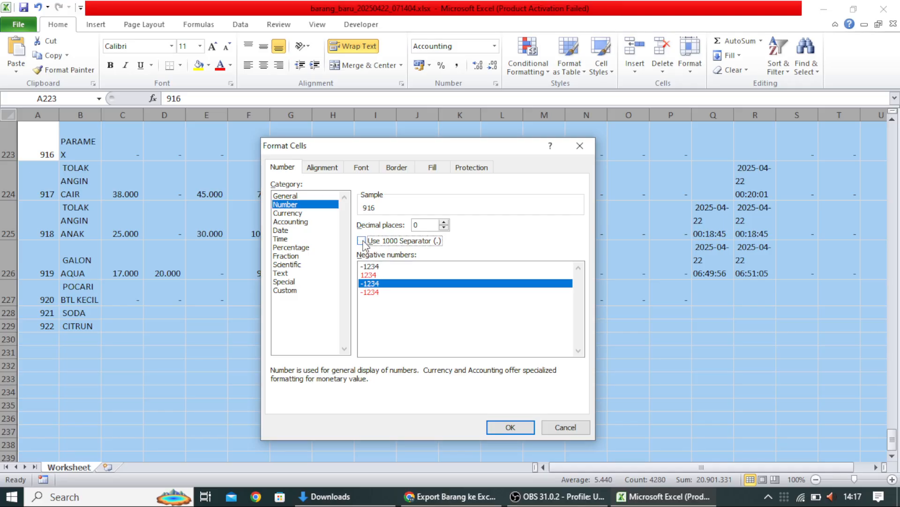
pyautogui.click(523, 427)
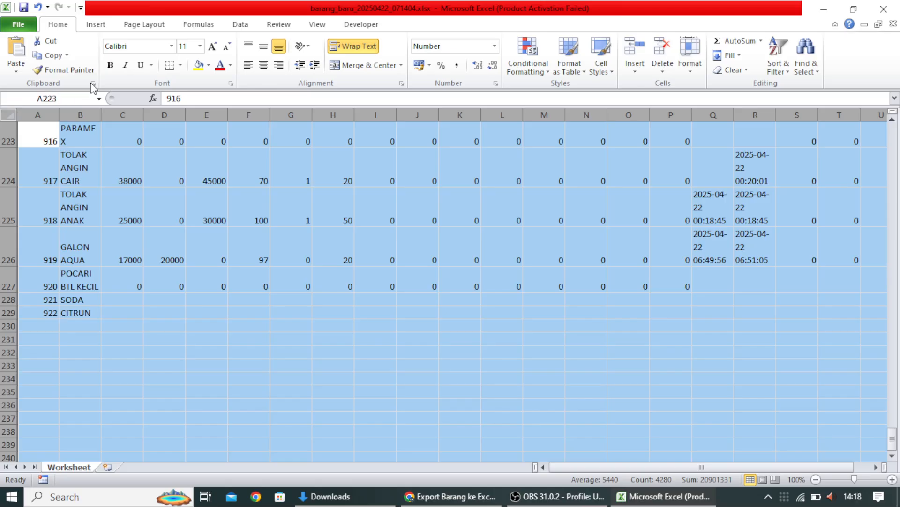
# Step: Turn off Wrap Text and start copying C227's 0 down and across the new rows
pyautogui.click(359, 47)
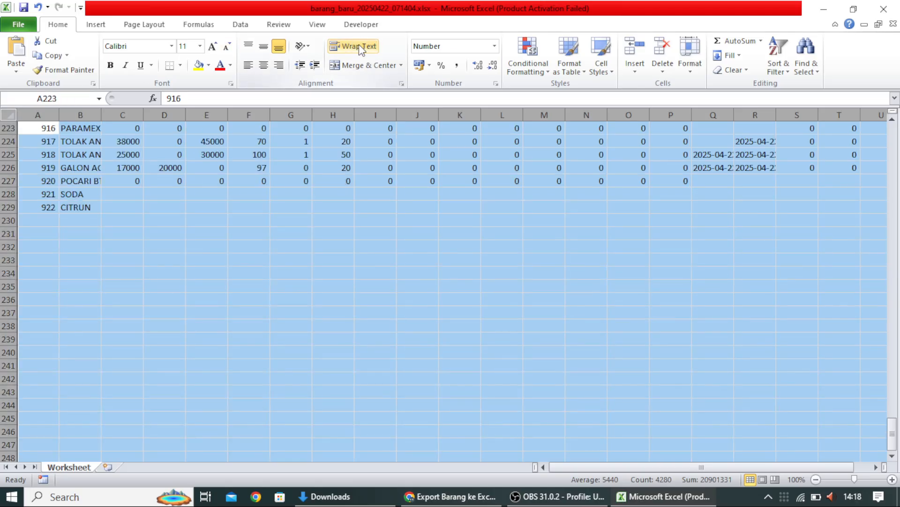
pyautogui.click(366, 193)
pyautogui.click(132, 181)
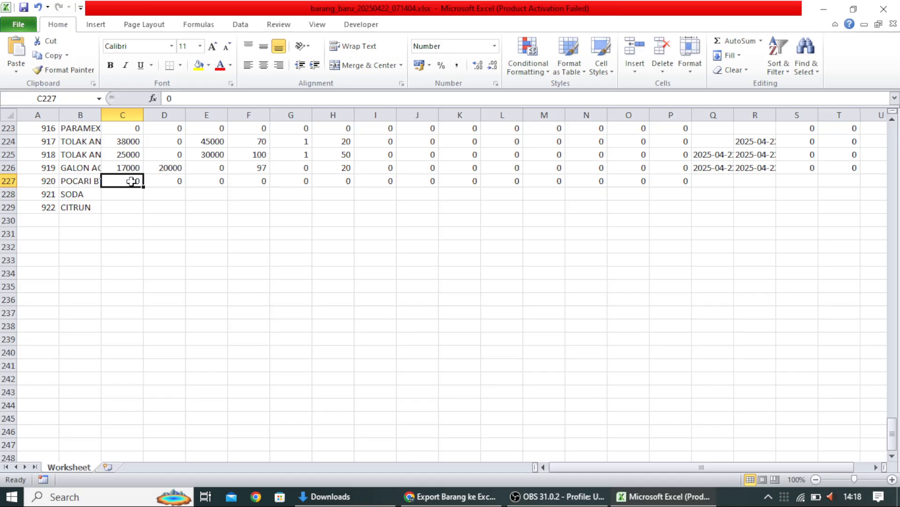
pyautogui.moveTo(142, 187); pyautogui.dragTo(147, 209)
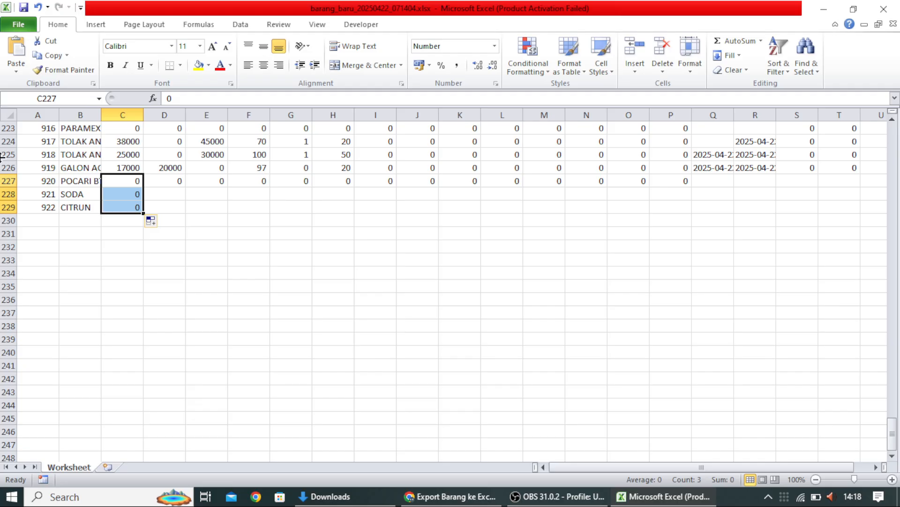
pyautogui.hotkey('shift', 'Right')
pyautogui.hotkey('shift', 'Right')
pyautogui.hotkey('shift', 'Right')
pyautogui.hotkey('shift', 'Right')
pyautogui.hotkey('shift', 'Right')
pyautogui.hotkey('shift', 'Right')
pyautogui.hotkey('shift', 'Right')
pyautogui.hotkey('shift', 'Right')
pyautogui.hotkey('shift', 'Right')
pyautogui.hotkey('shift', 'Right')
pyautogui.hotkey('shift', 'Right')
pyautogui.hotkey('shift', 'Right')
pyautogui.hotkey('shift', 'Right')
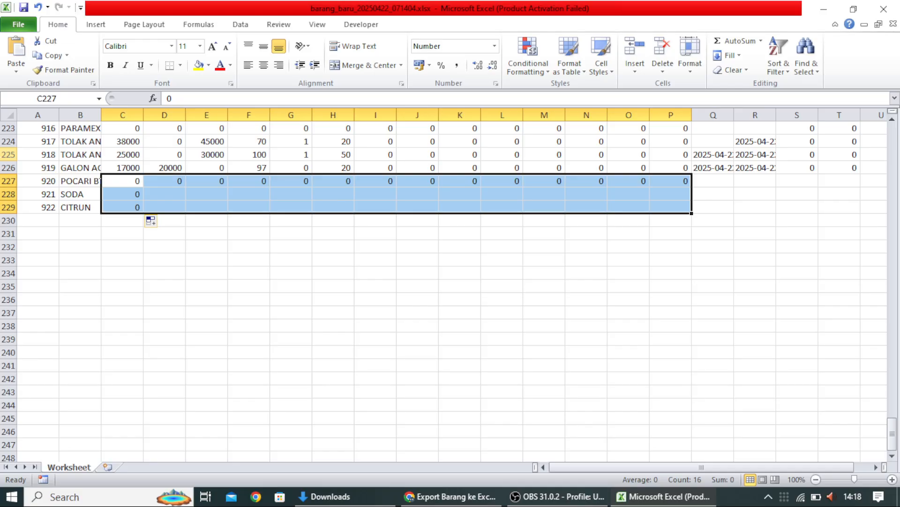
pyautogui.click(621, 245)
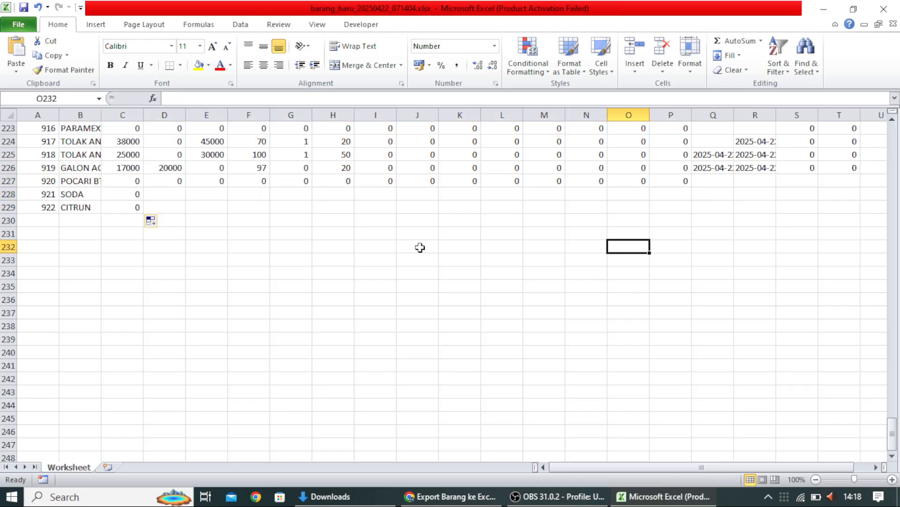
# Step: Fill the SODA and CITRUN rows with 0 from column C through P
pyautogui.click(136, 197)
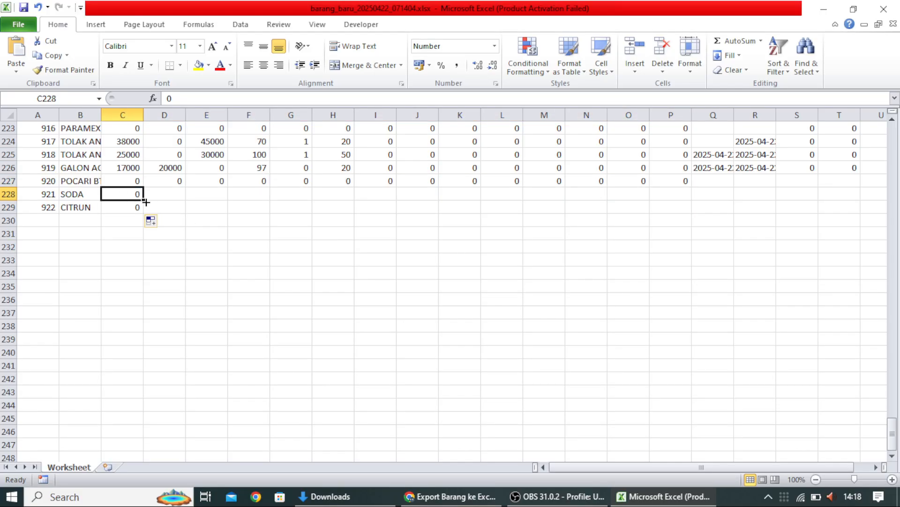
pyautogui.moveTo(146, 201); pyautogui.dragTo(684, 212)
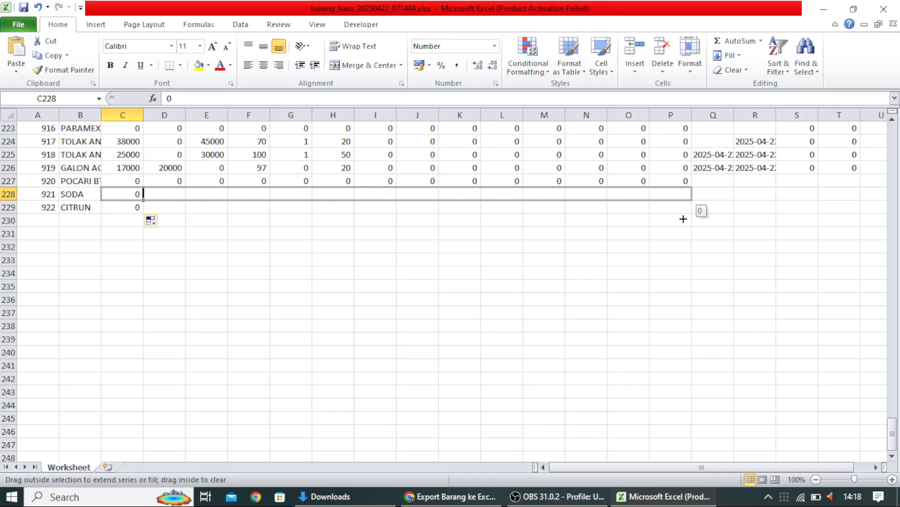
pyautogui.moveTo(680, 247); pyautogui.dragTo(697, 208)
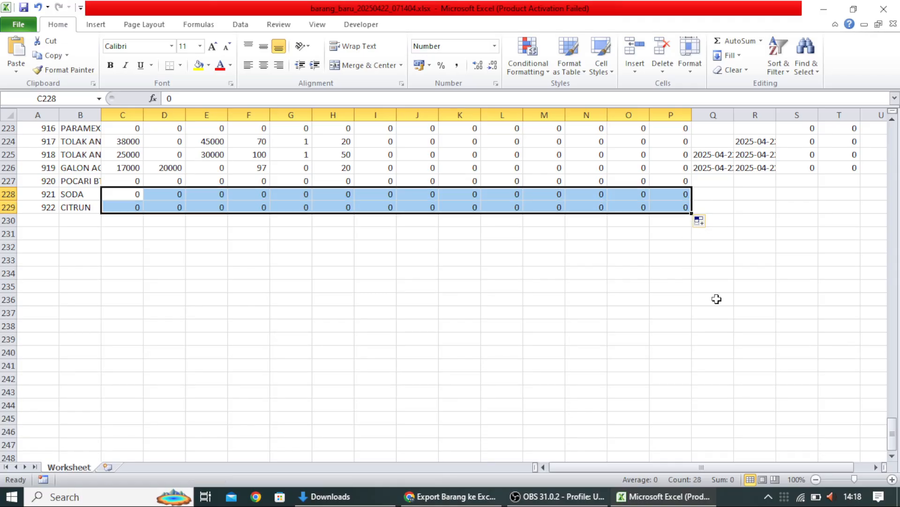
pyautogui.click(825, 258)
# Step: Copy S226's 0 into columns S and T down through row 229
pyautogui.click(800, 176)
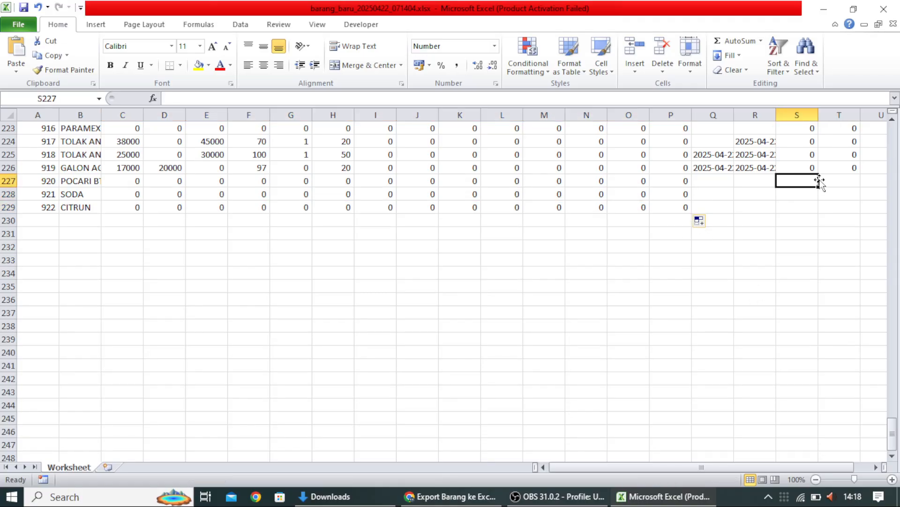
pyautogui.click(802, 169)
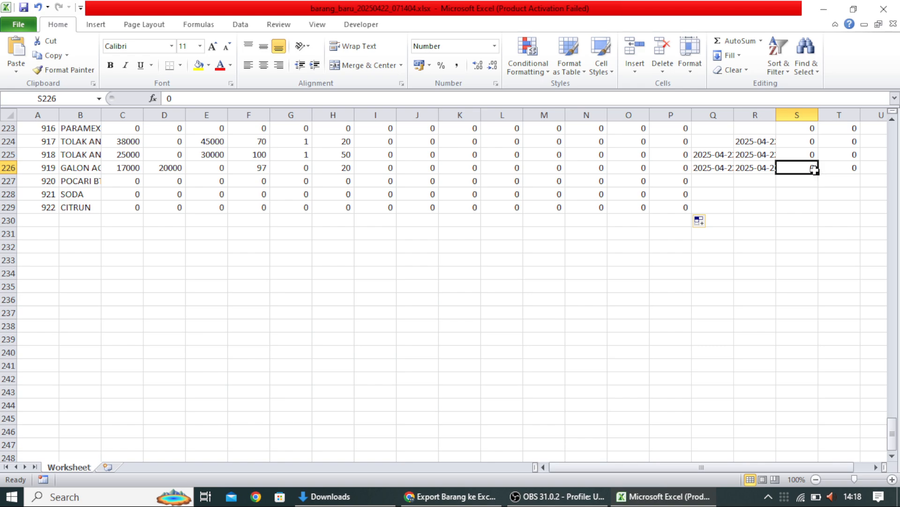
pyautogui.moveTo(819, 173); pyautogui.dragTo(877, 222)
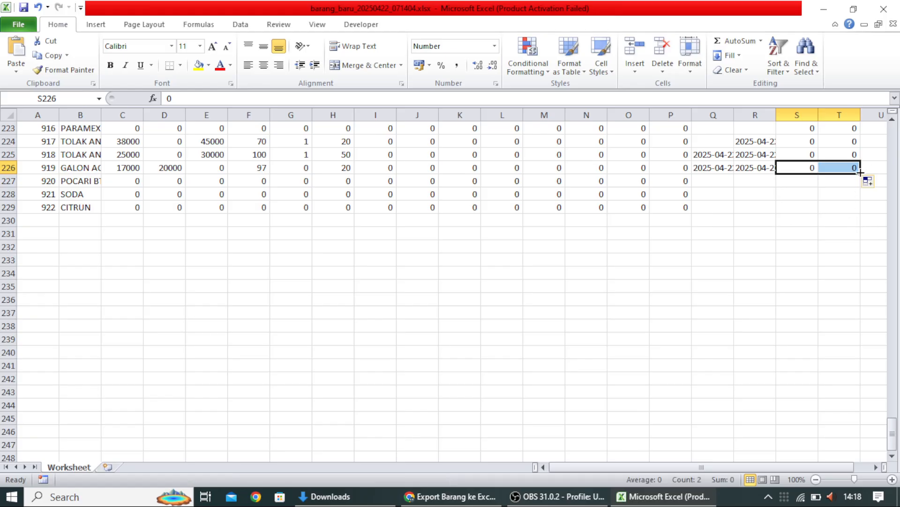
pyautogui.moveTo(861, 173); pyautogui.dragTo(865, 210)
pyautogui.scroll(3, 749, 253)
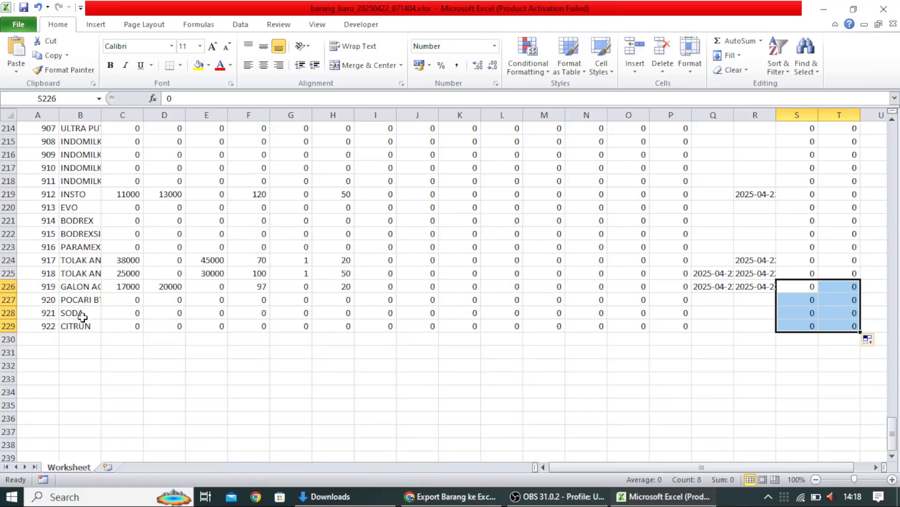
# Step: Save barang_baru_20250422_071404.xlsx, close Excel and return to the item list
pyautogui.click(25, 7)
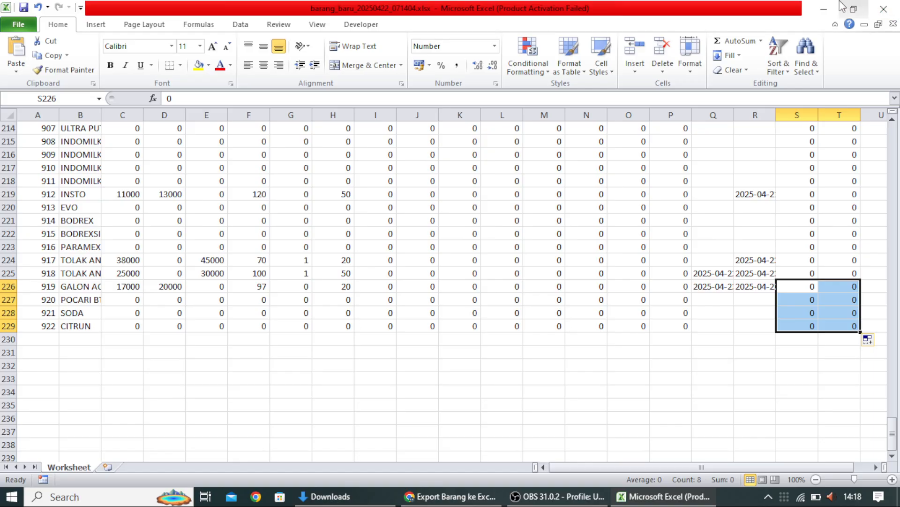
pyautogui.click(891, 7)
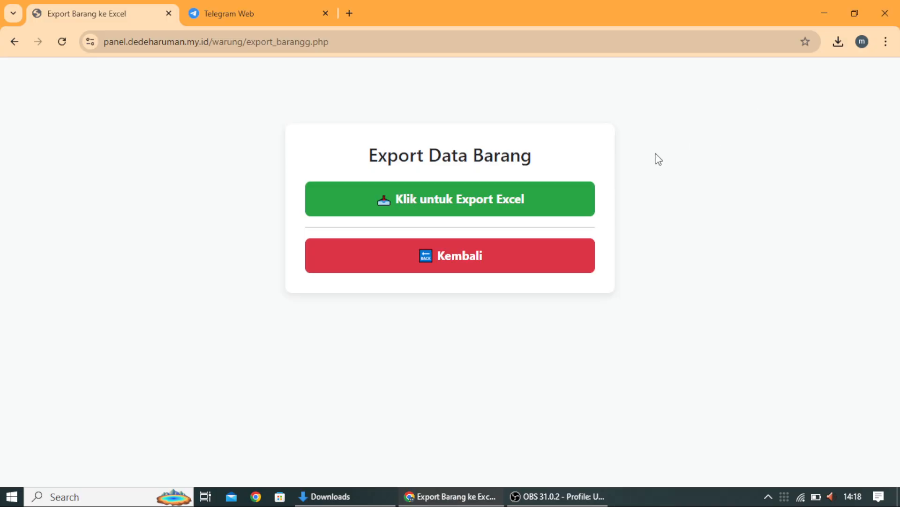
pyautogui.click(486, 258)
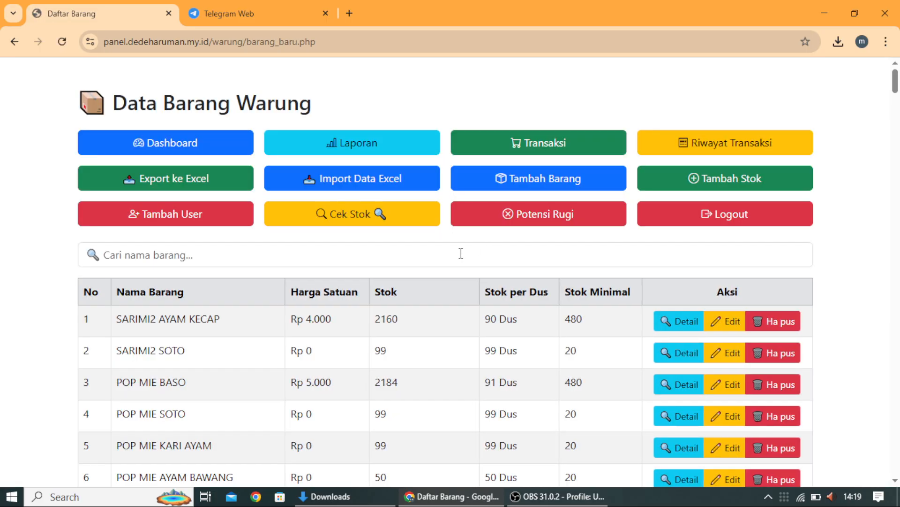
# Step: Search the item list for POCA, then clear it and search for CITR instead
pyautogui.click(188, 256)
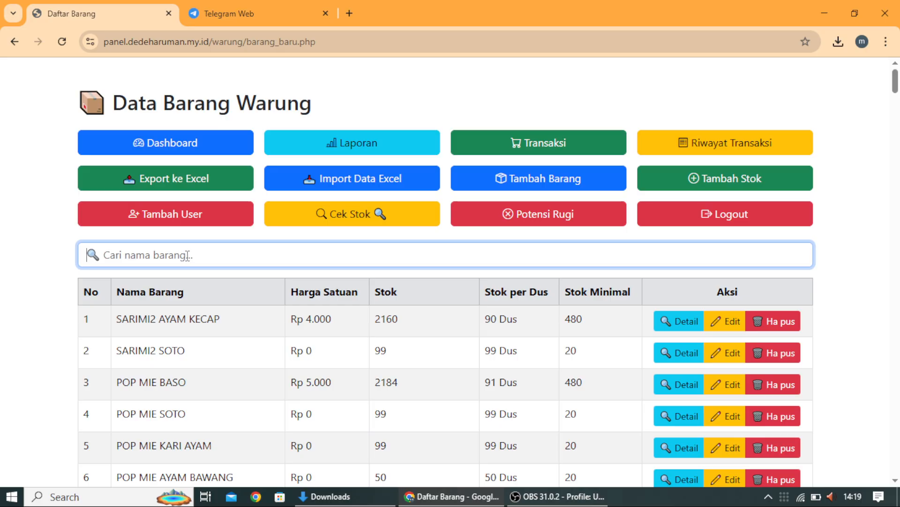
pyautogui.write('PO')
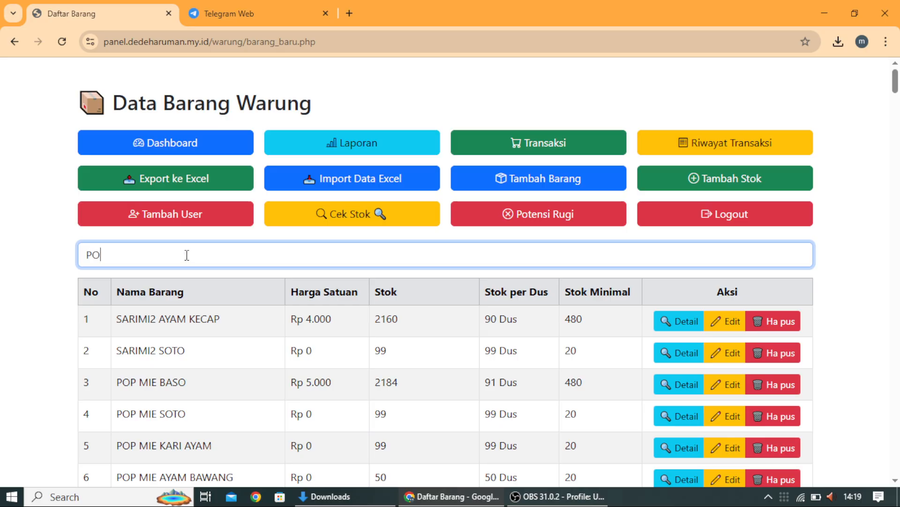
pyautogui.write('CA')
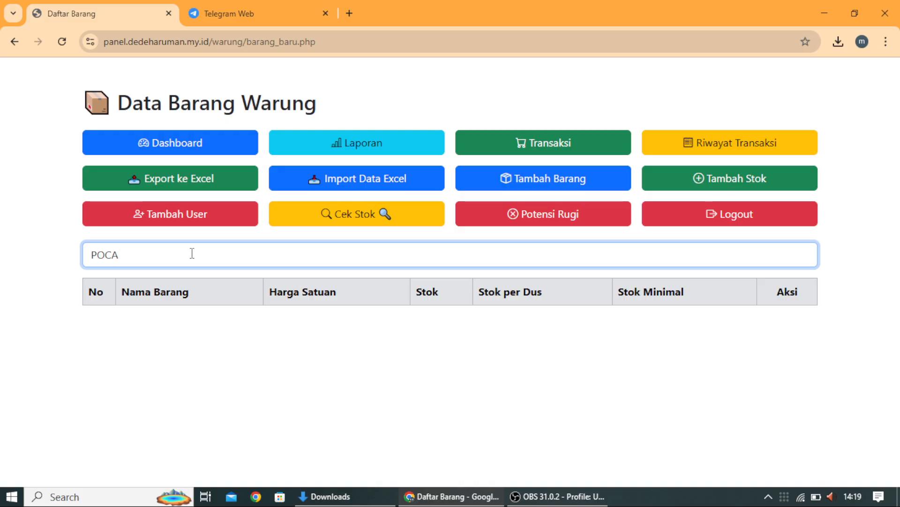
pyautogui.press('BackSpace')
pyautogui.press('BackSpace')
pyautogui.press('BackSpace')
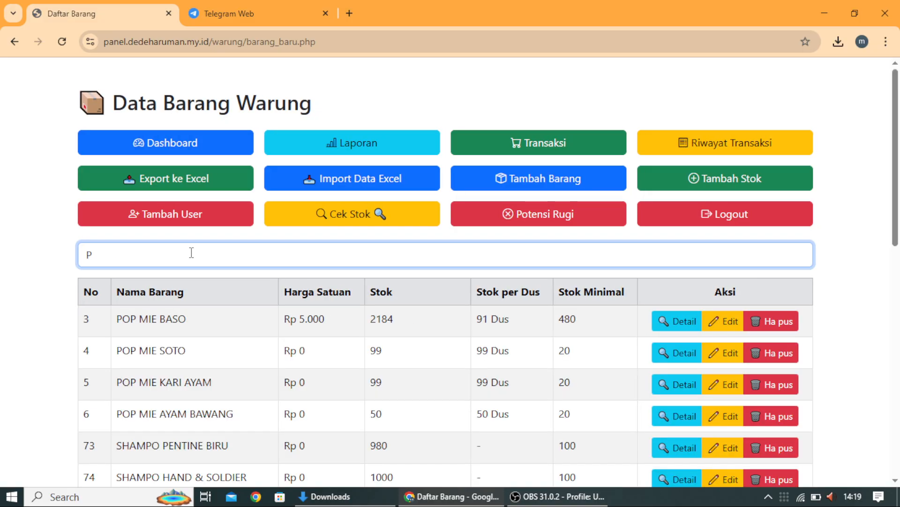
pyautogui.press('BackSpace')
pyautogui.write('c')
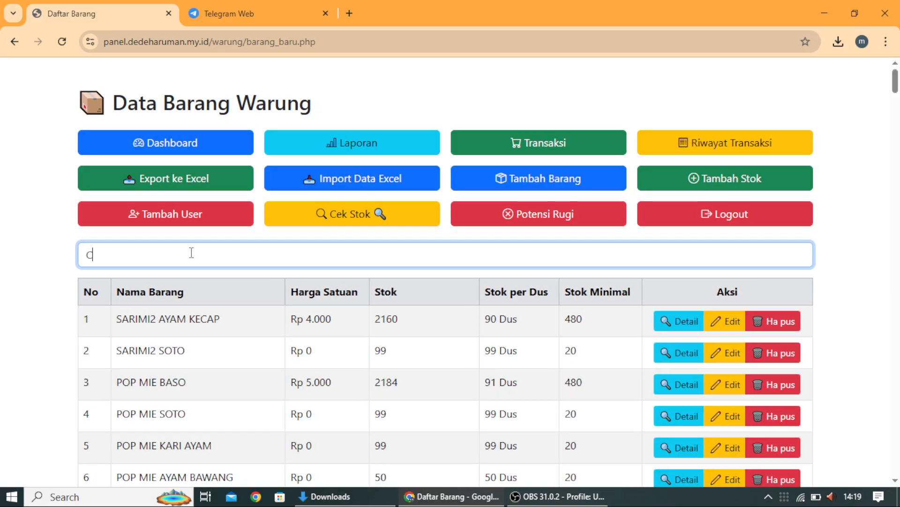
pyautogui.write('ITR')
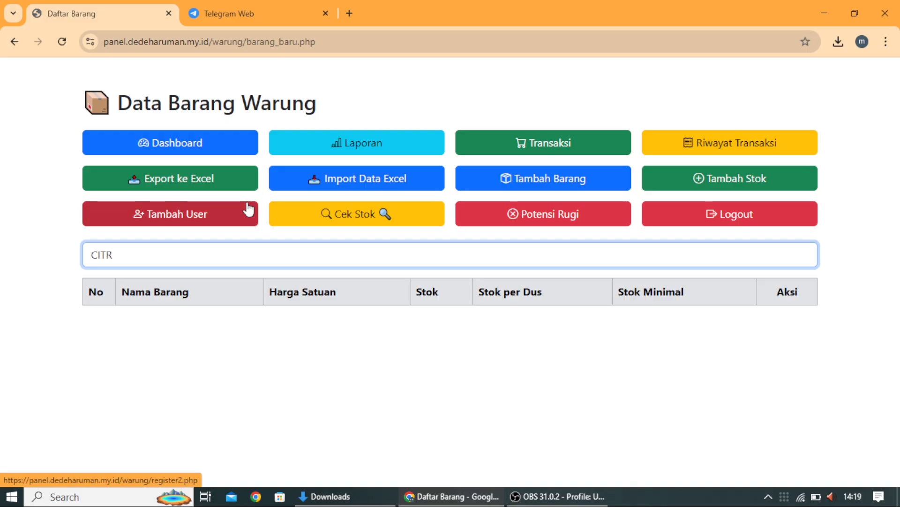
# Step: Import barang_baru_20250422_071404.xlsx, acknowledge 3 added and 225 updated items, and return
pyautogui.click(342, 181)
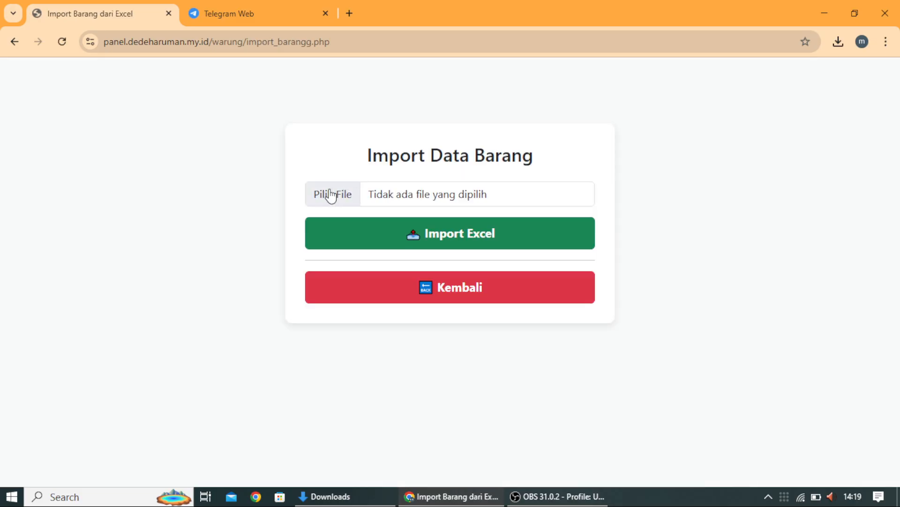
pyautogui.click(330, 192)
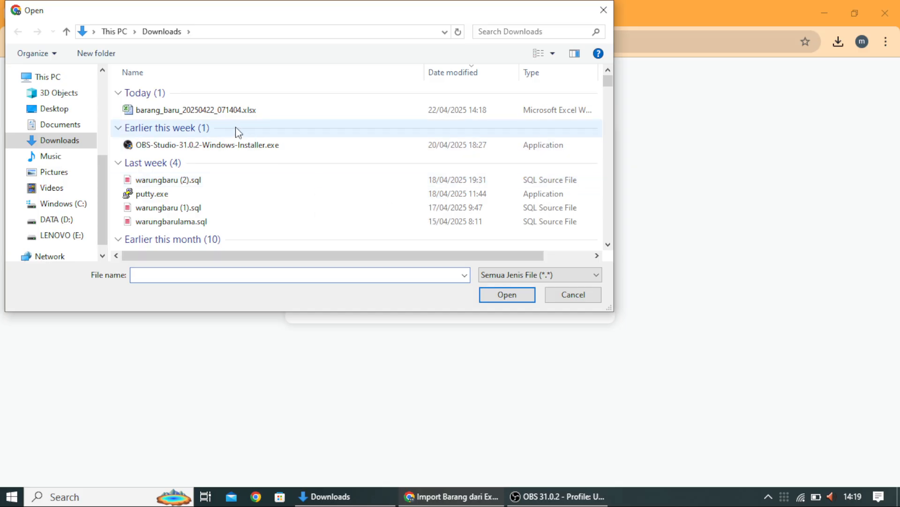
pyautogui.click(239, 113)
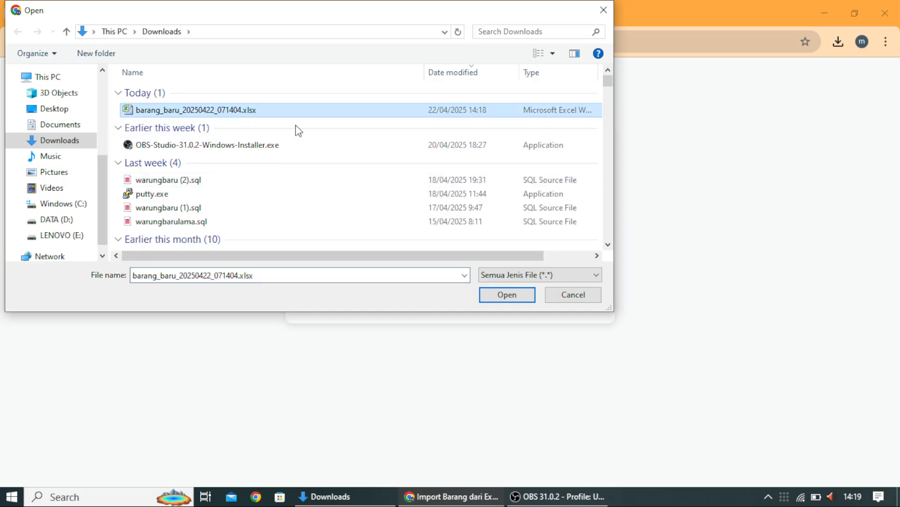
pyautogui.click(505, 293)
pyautogui.click(440, 235)
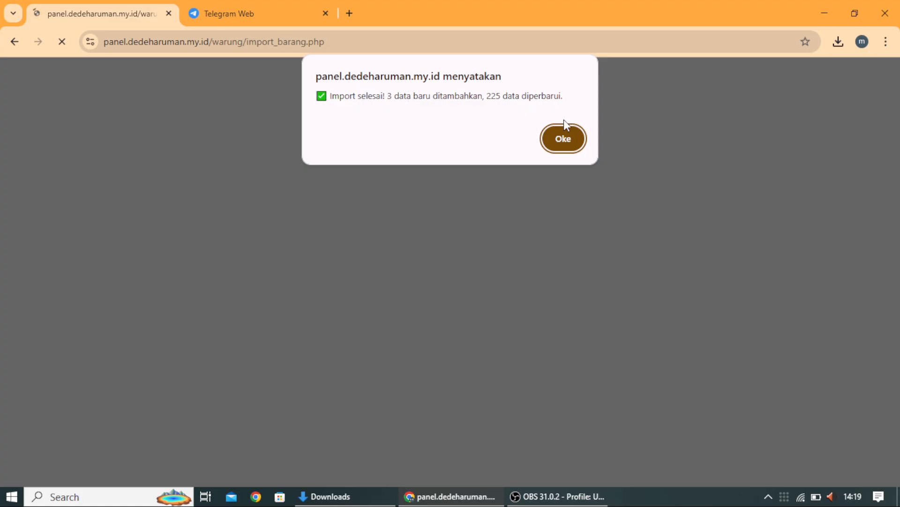
pyautogui.click(578, 139)
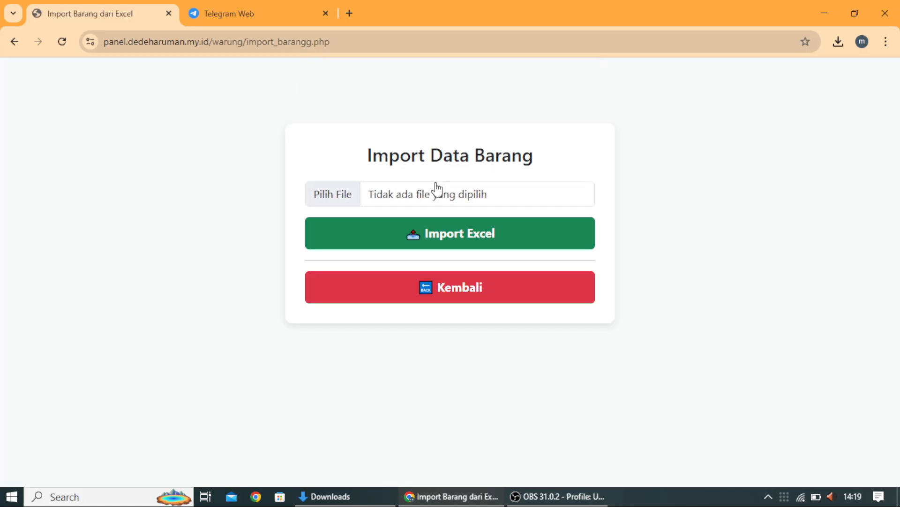
pyautogui.click(457, 291)
# Step: Search for POC and open POCARI BTL KECIL's Edit Barang form
pyautogui.click(261, 255)
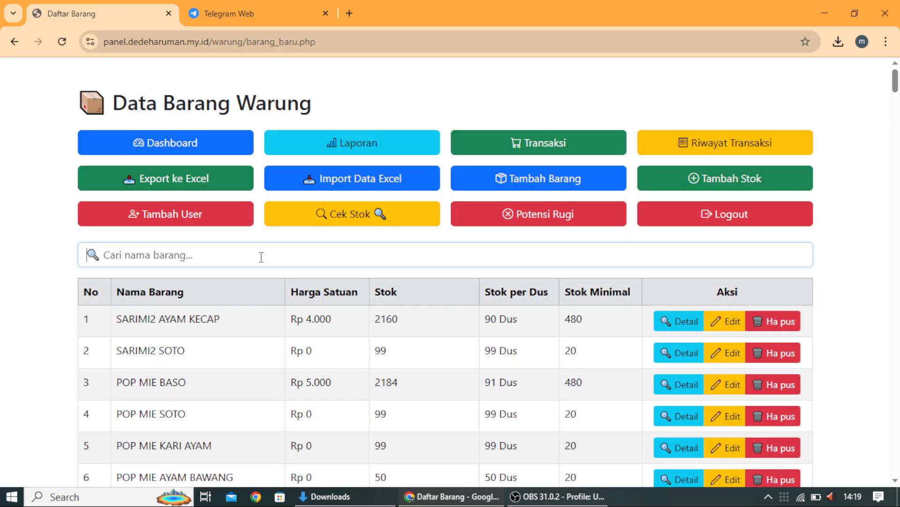
pyautogui.write('PO')
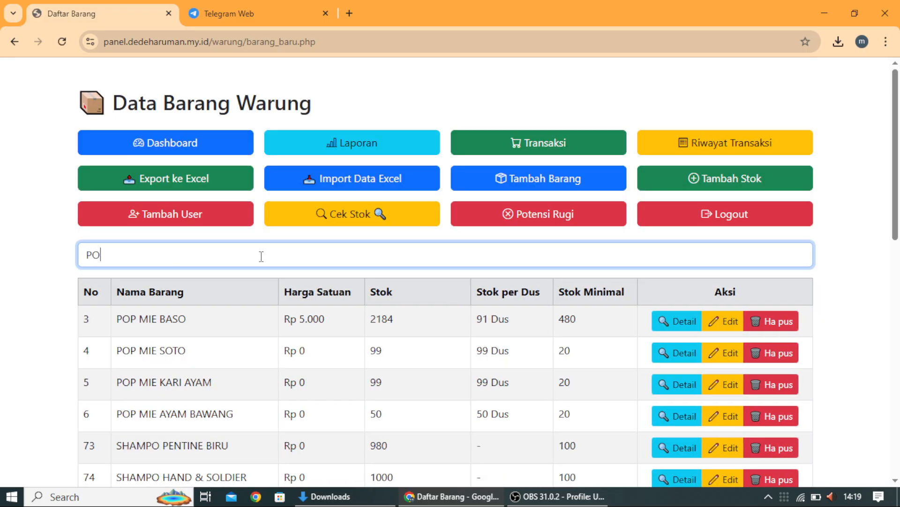
pyautogui.write('C')
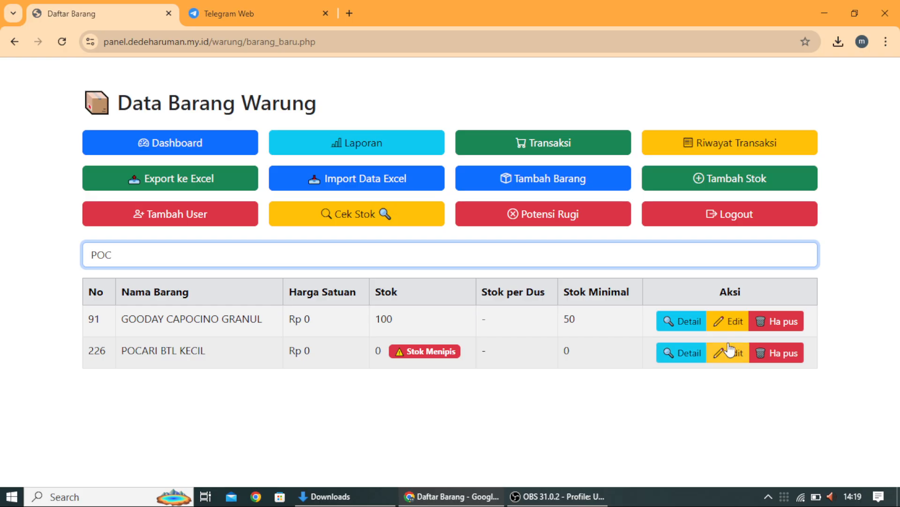
pyautogui.click(729, 352)
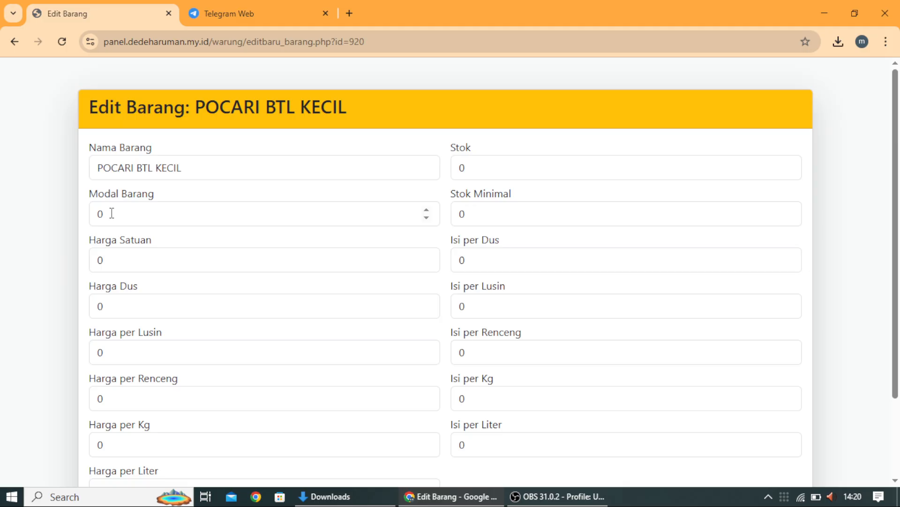
# Step: Enter Modal Barang 150000, Harga Dus 170000, Isi per Dus 1, Stok Minimal 20 and Stok 100
pyautogui.moveTo(111, 213); pyautogui.dragTo(87, 216)
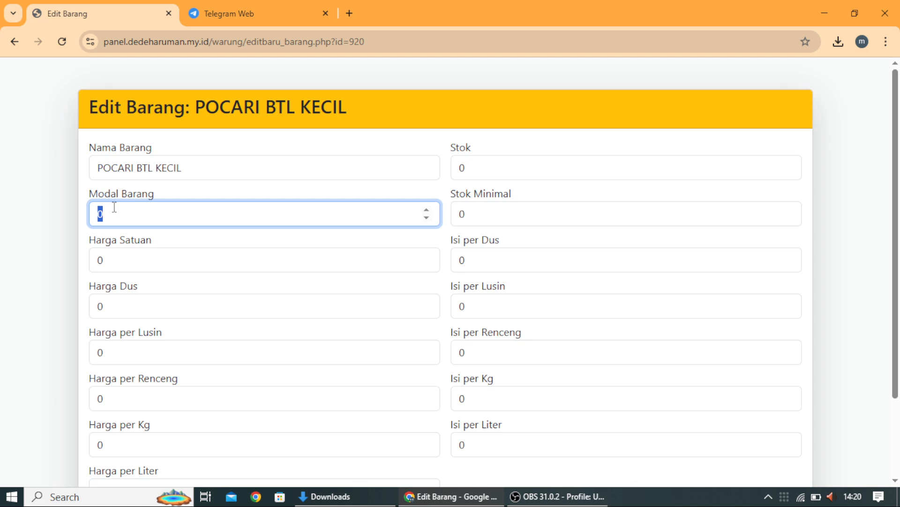
pyautogui.write('150000')
pyautogui.click(122, 307)
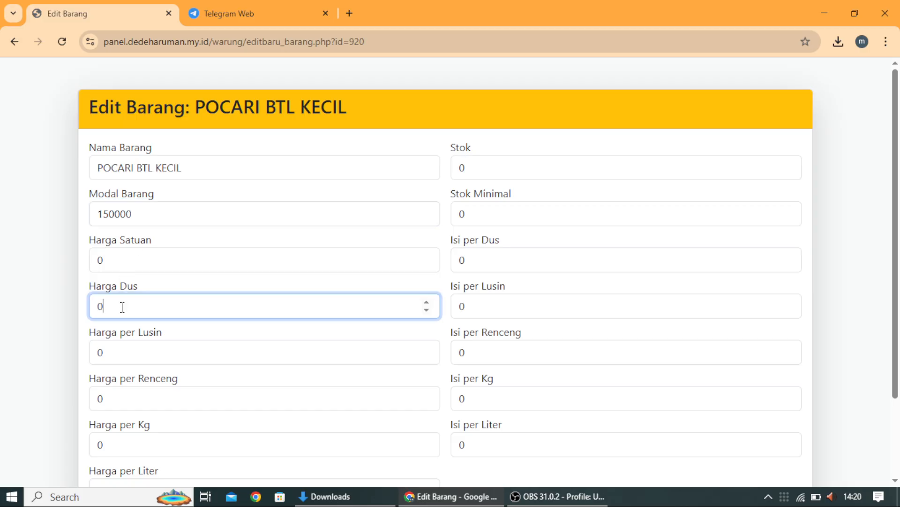
pyautogui.press('BackSpace')
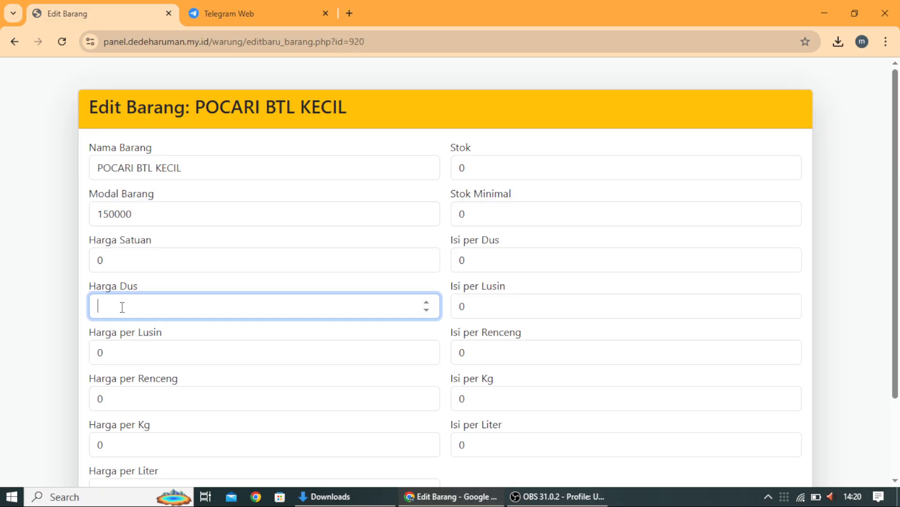
pyautogui.write('170000')
pyautogui.doubleClick(469, 258)
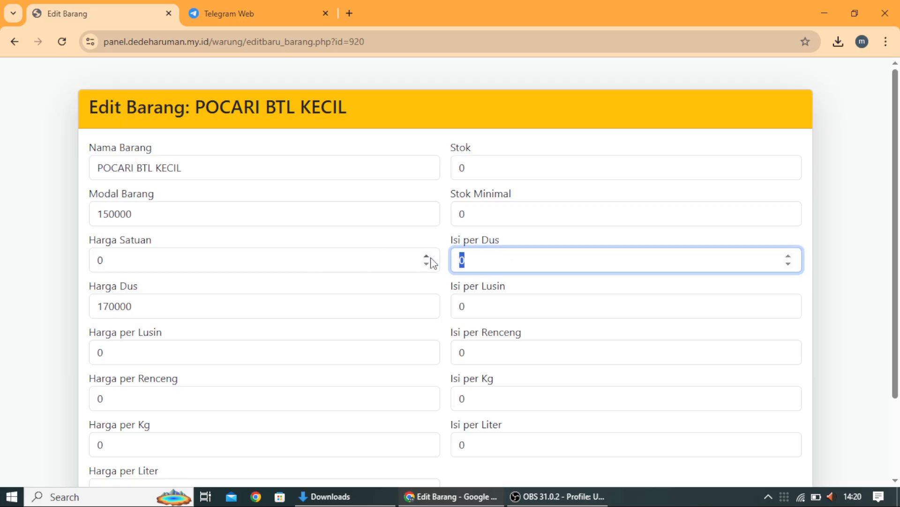
pyautogui.write('1')
pyautogui.doubleClick(465, 214)
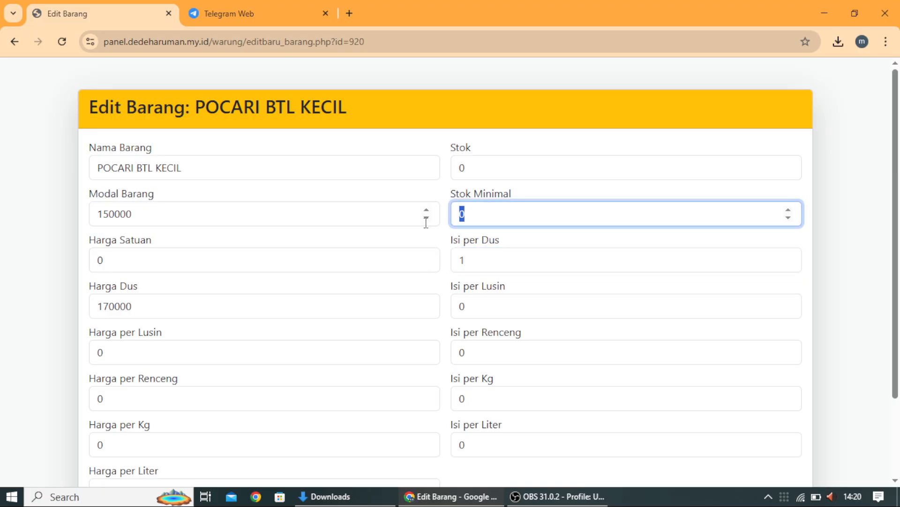
pyautogui.write('20')
pyautogui.doubleClick(462, 168)
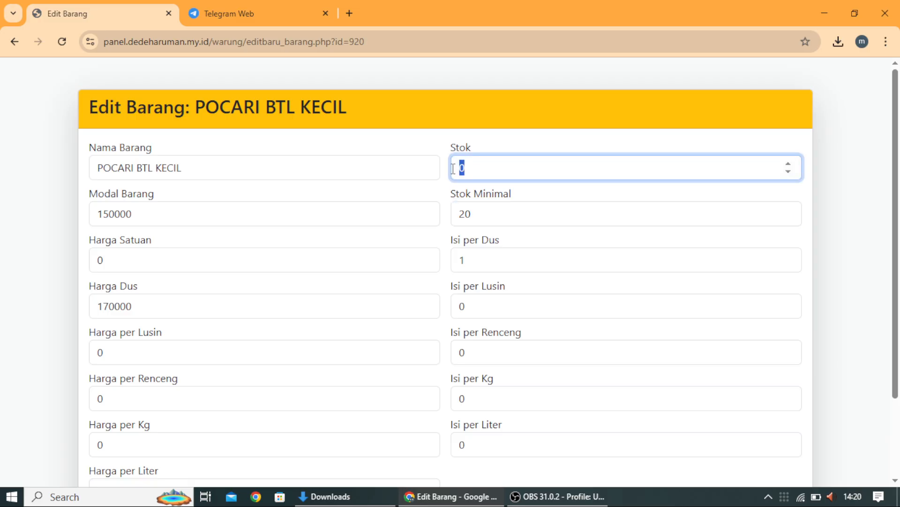
pyautogui.write('100')
pyautogui.scroll(-2, 487, 244)
# Step: Save POCARI BTL KECIL's edits and confirm the Potensi Rugi list shows no loss items
pyautogui.click(183, 436)
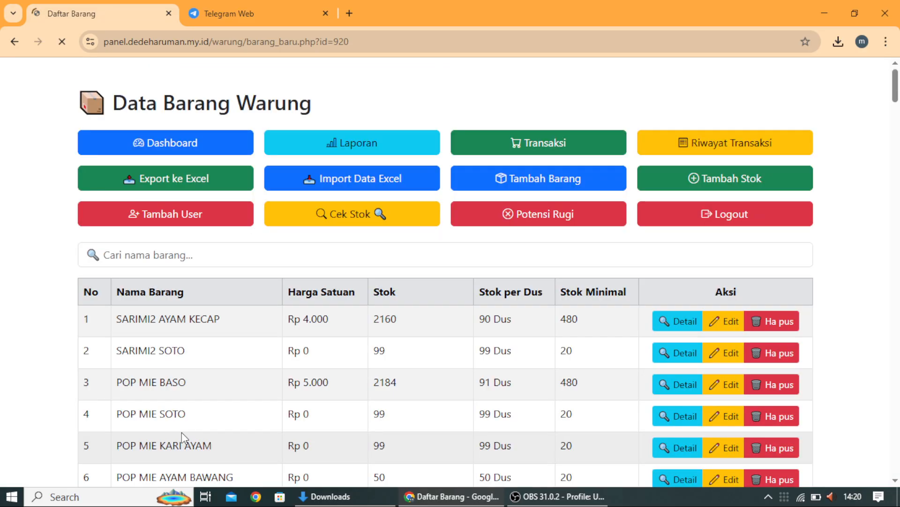
pyautogui.click(543, 217)
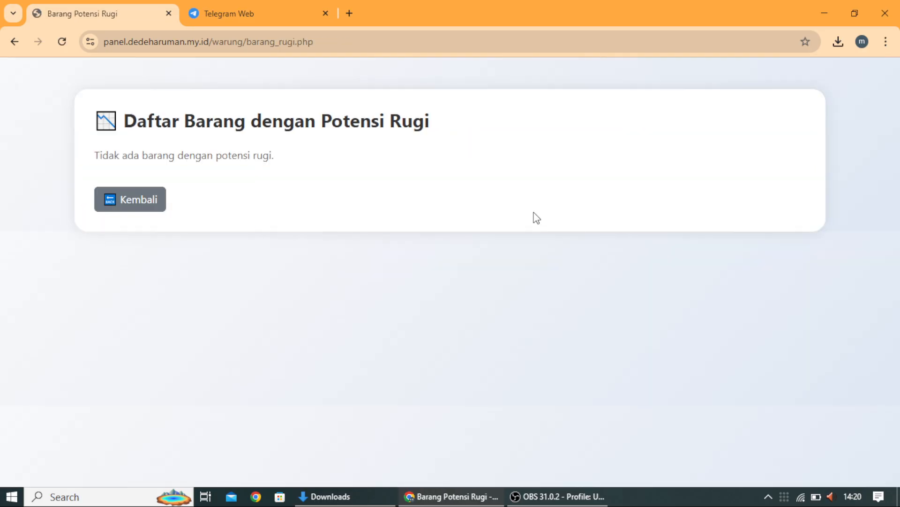
pyautogui.click(148, 203)
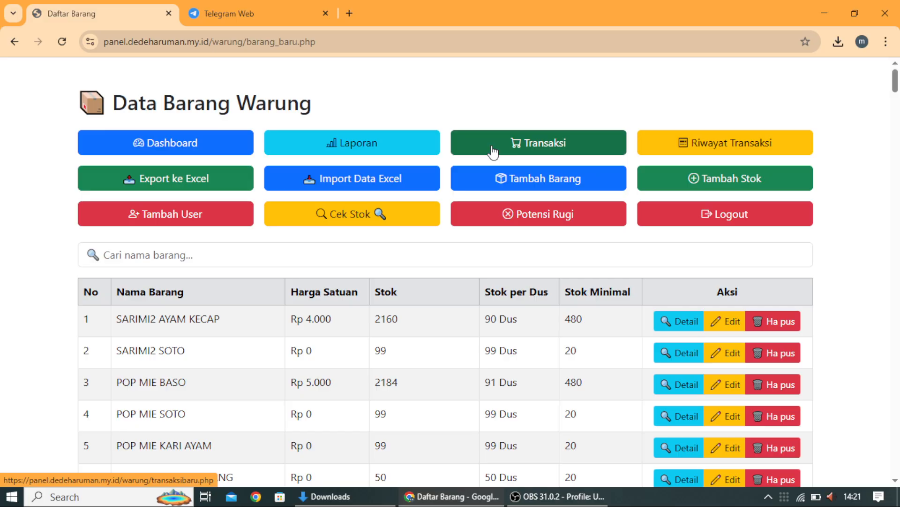
pyautogui.click(531, 145)
# Step: Add 2 Dus of POCARI BTL KECIL at the Rp 170.000 box price to the cart
pyautogui.click(372, 229)
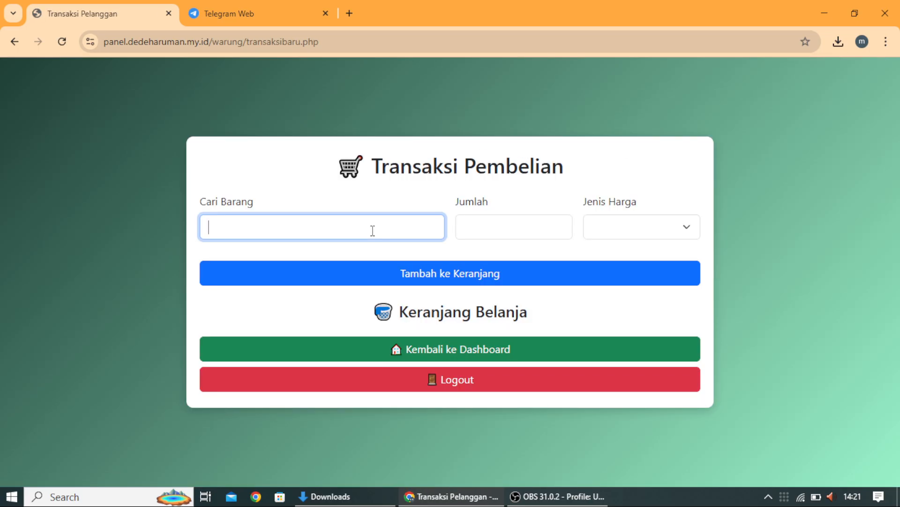
pyautogui.write('POC')
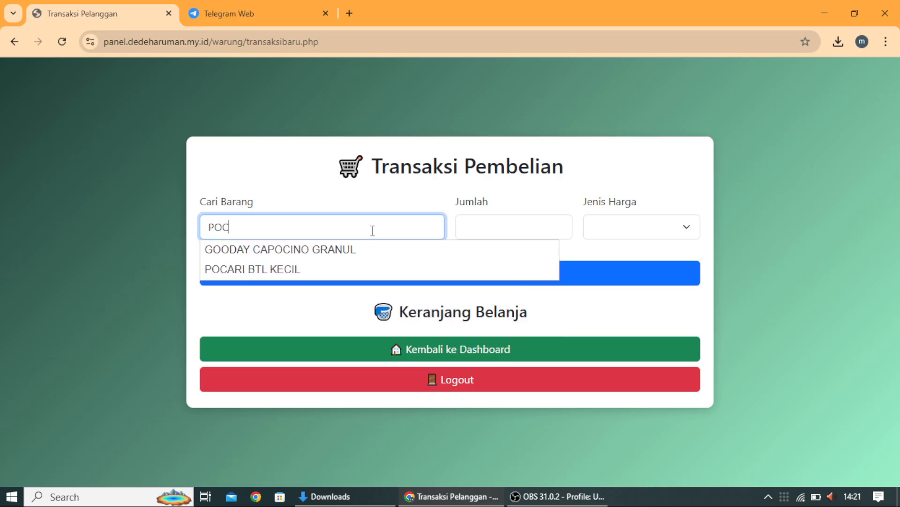
pyautogui.write('ARI')
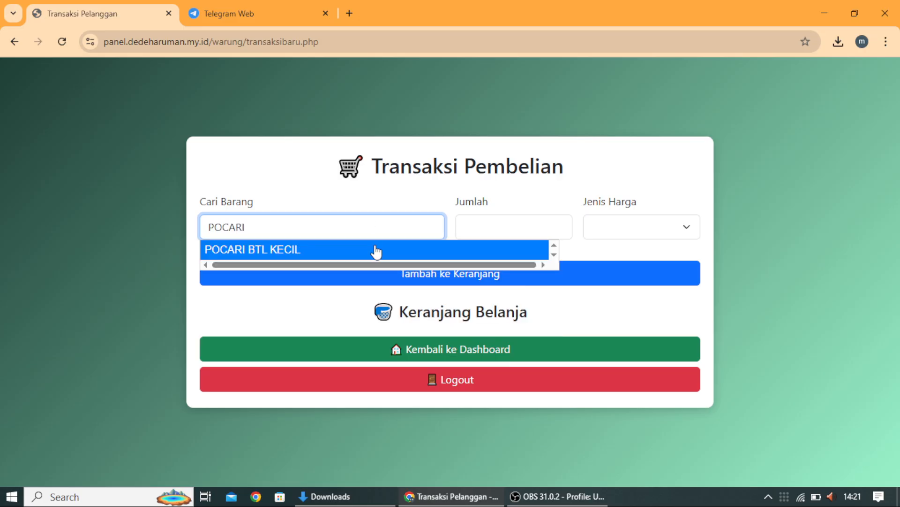
pyautogui.click(376, 250)
pyautogui.click(467, 216)
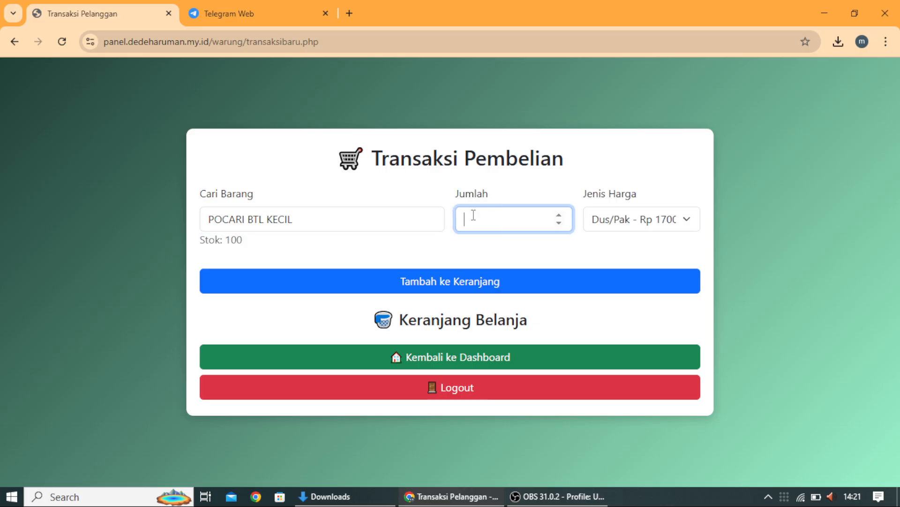
pyautogui.click(642, 227)
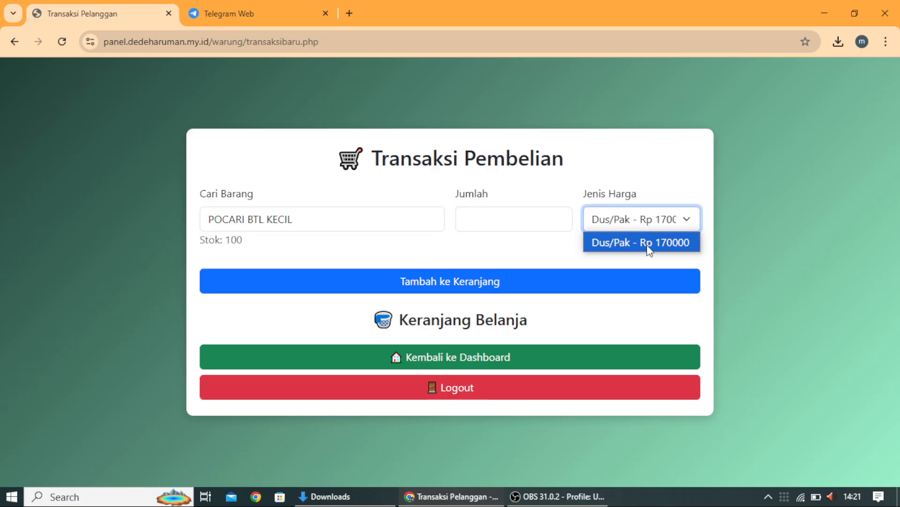
pyautogui.click(649, 246)
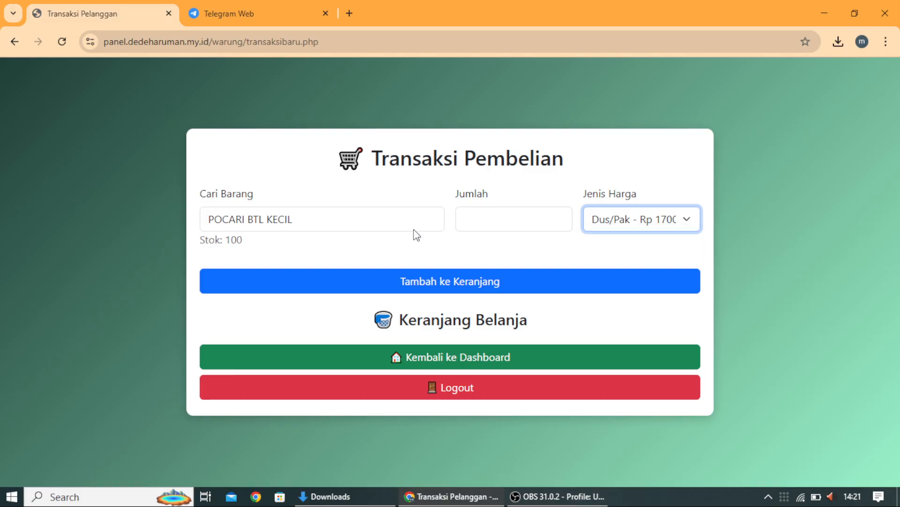
pyautogui.click(428, 280)
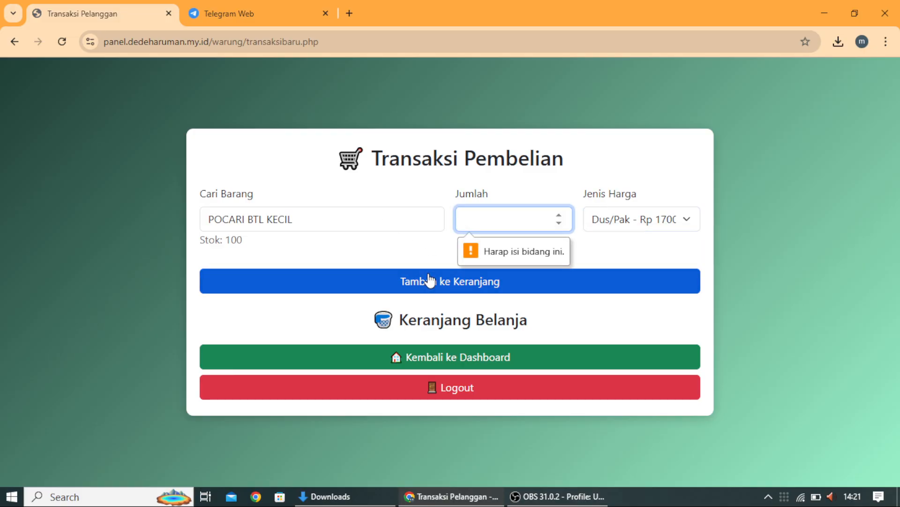
pyautogui.write('2')
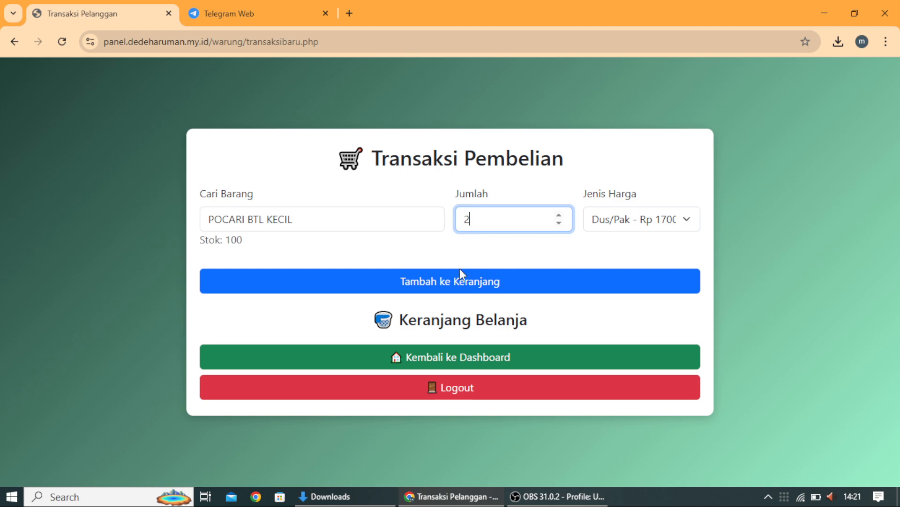
pyautogui.click(460, 282)
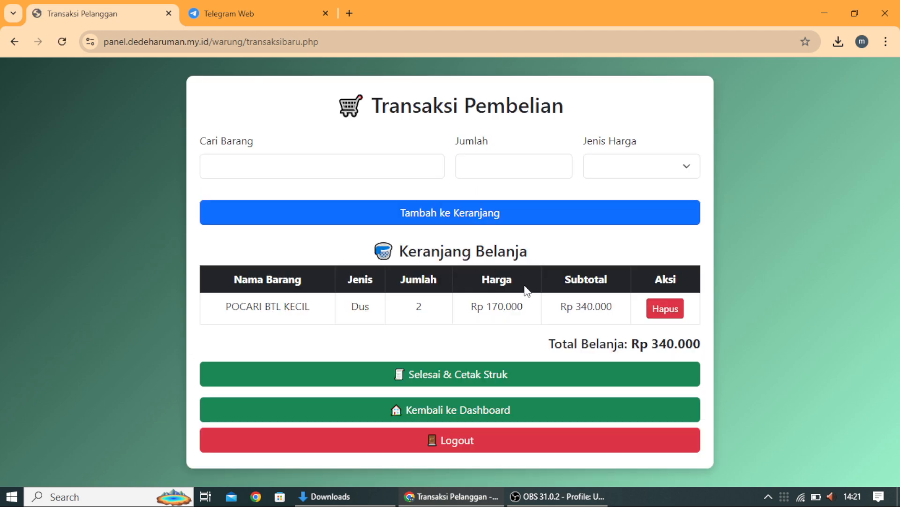
# Step: Check out the Rp 340.000 sale with a printed receipt and return to the empty purchase form
pyautogui.click(473, 375)
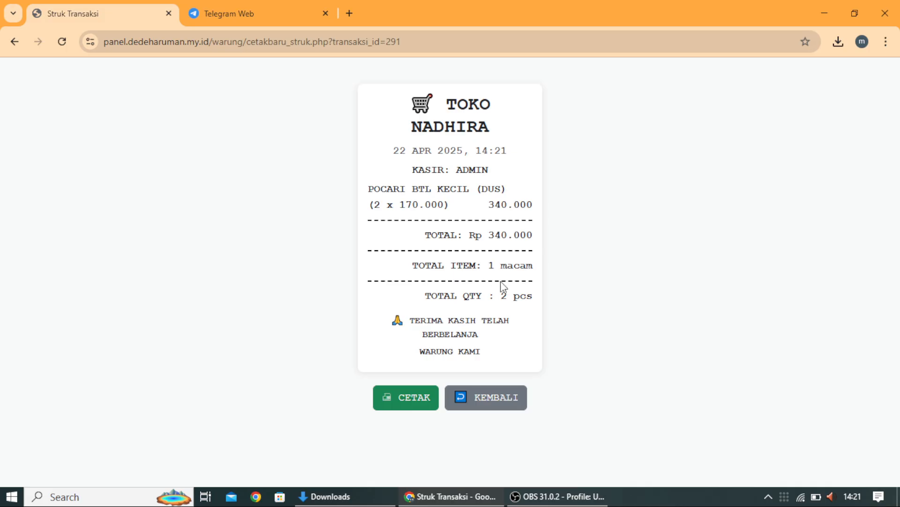
pyautogui.click(490, 399)
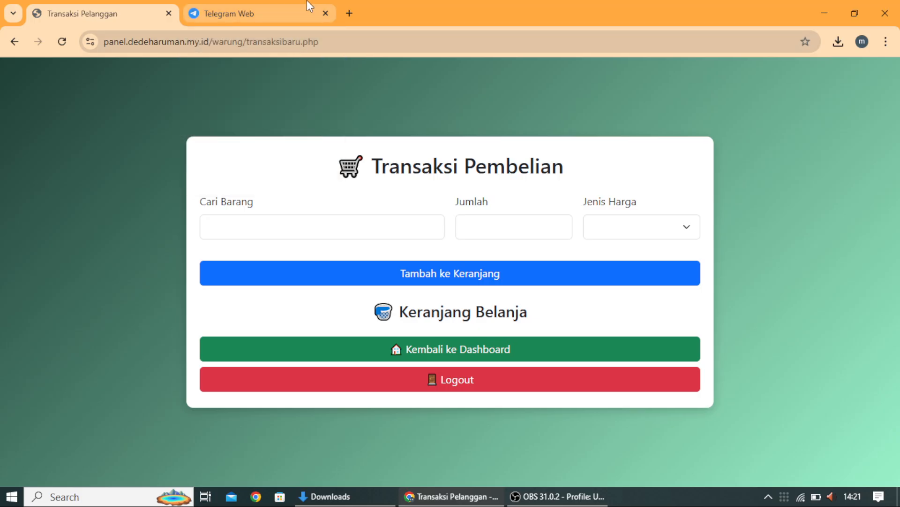
# Step: Type a phone number into the Cari Barang search field, then bring OBS Studio to the front
pyautogui.moveTo(310, 6)
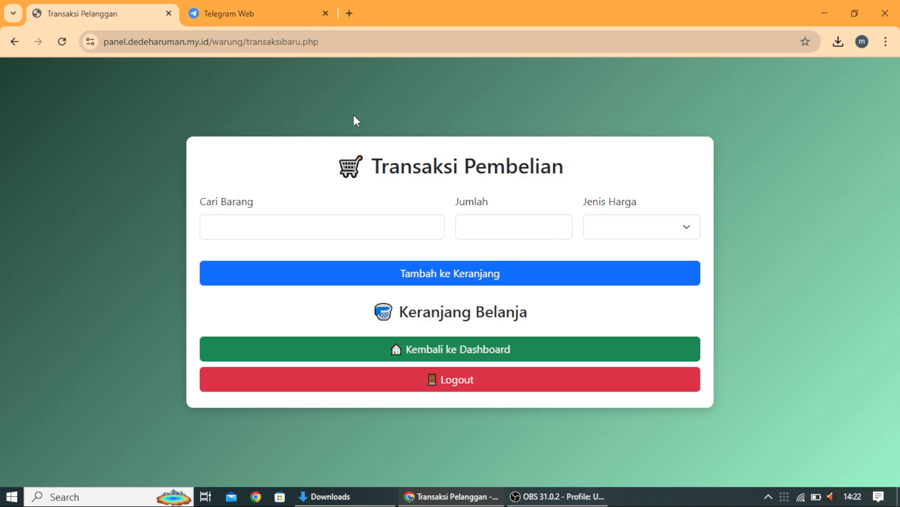
pyautogui.click(225, 225)
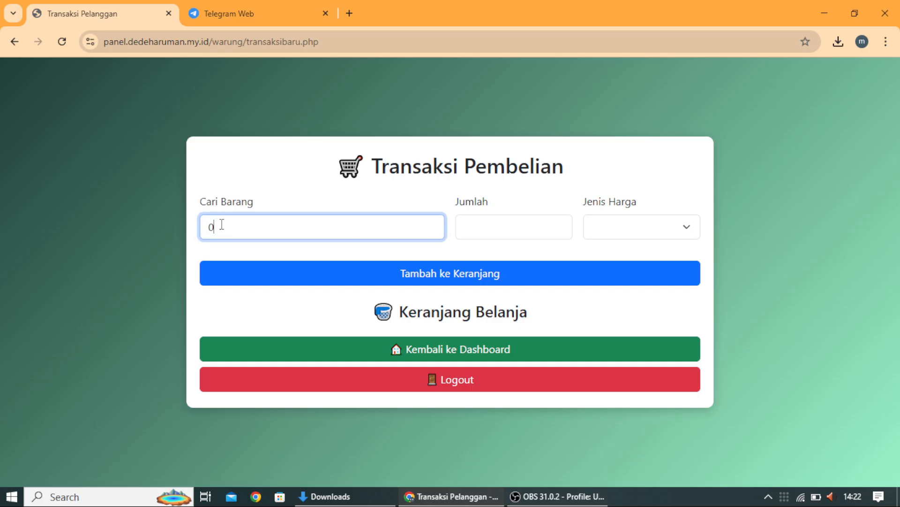
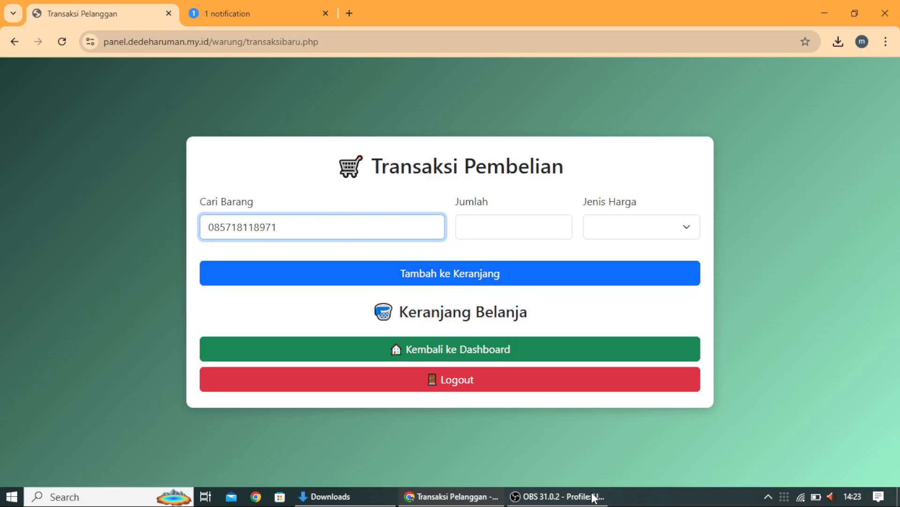
pyautogui.click(552, 497)
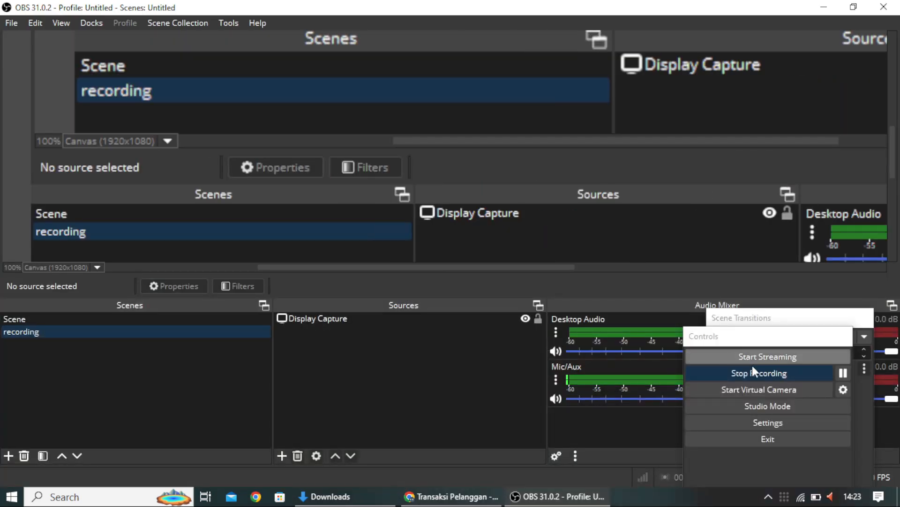